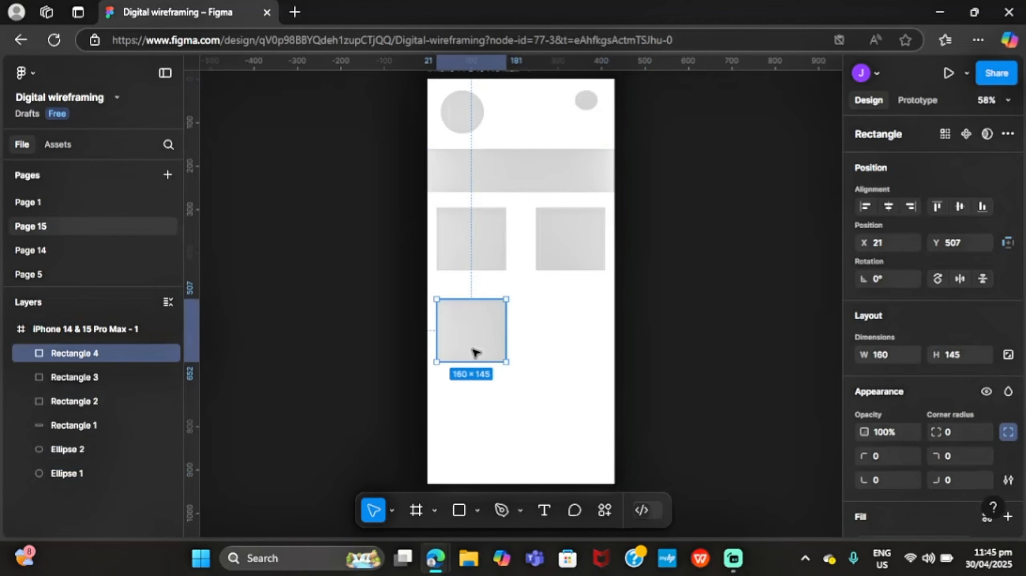
# Step: Paste a copy of the 160 × 145 rectangle beside the original in the second row, at X 249, Y 507
pyautogui.click(557, 338)
pyautogui.rightClick(555, 336)
pyautogui.click(587, 135)
pyautogui.moveTo(592, 356); pyautogui.dragTo(572, 319)
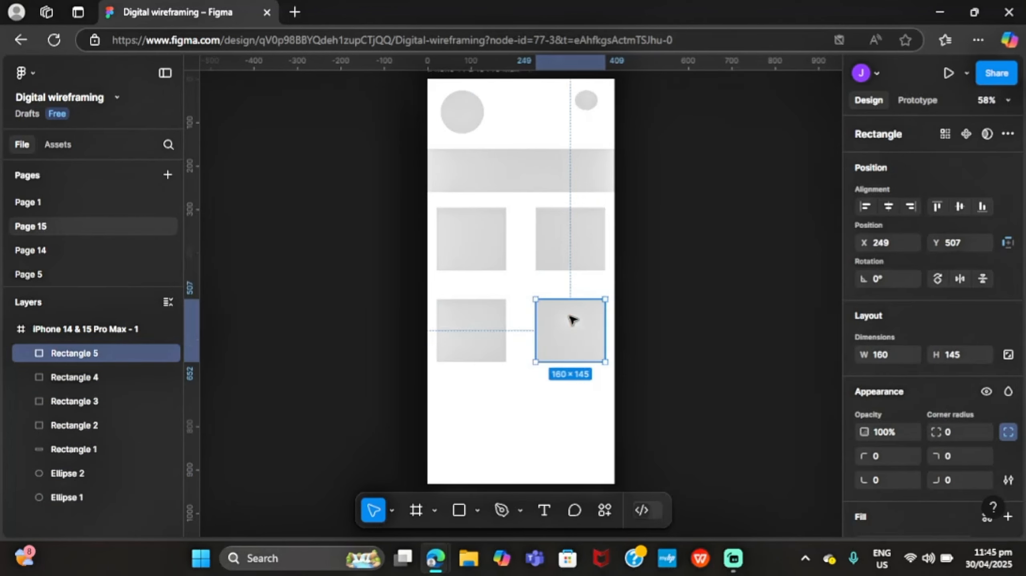
# Step: Widen the two upper-row rectangles toward each other, the left to 178 and the right to about 179
pyautogui.click(504, 267)
pyautogui.moveTo(509, 246)
pyautogui.mouseDown()
pyautogui.moveTo(529, 233)
pyautogui.moveTo(515, 237)
pyautogui.mouseUp()
pyautogui.click(546, 236)
pyautogui.click(511, 235)
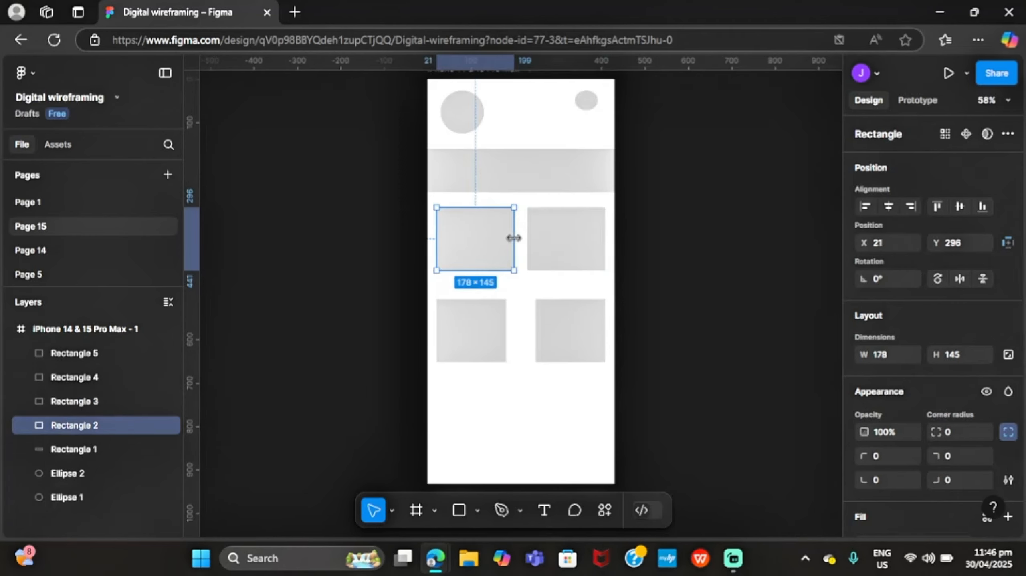
# Step: Widen both second-row rectangles inward to match the edges of the cards above them
pyautogui.click(507, 284)
pyautogui.click(502, 320)
pyautogui.moveTo(502, 320); pyautogui.dragTo(525, 327)
pyautogui.click(537, 325)
pyautogui.click(519, 335)
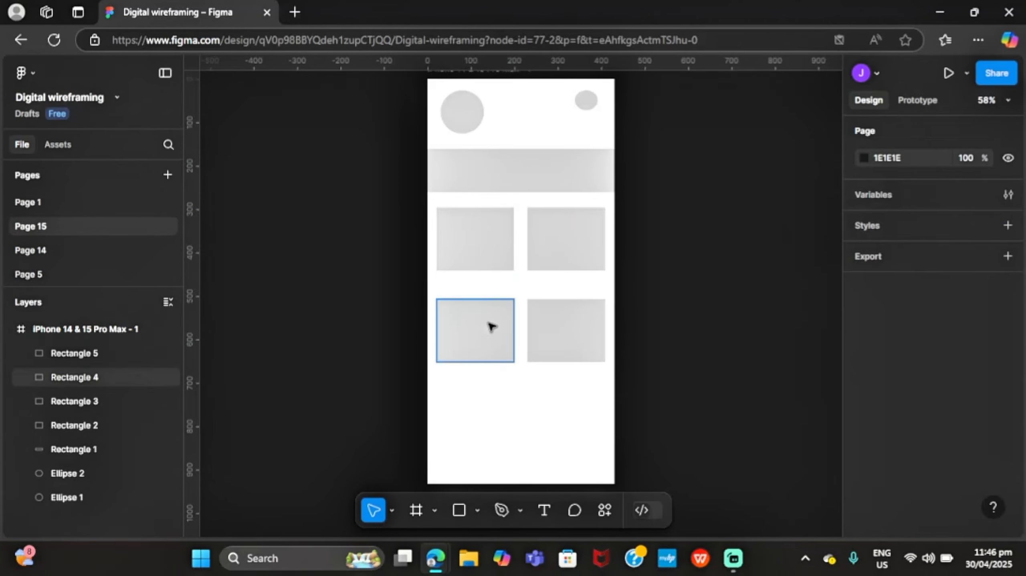
# Step: Draw a horizontal divider line across the full width of the frame between the two rows of cards
pyautogui.click(477, 510)
pyautogui.click(460, 378)
pyautogui.moveTo(426, 285); pyautogui.dragTo(613, 281)
pyautogui.press('Escape')
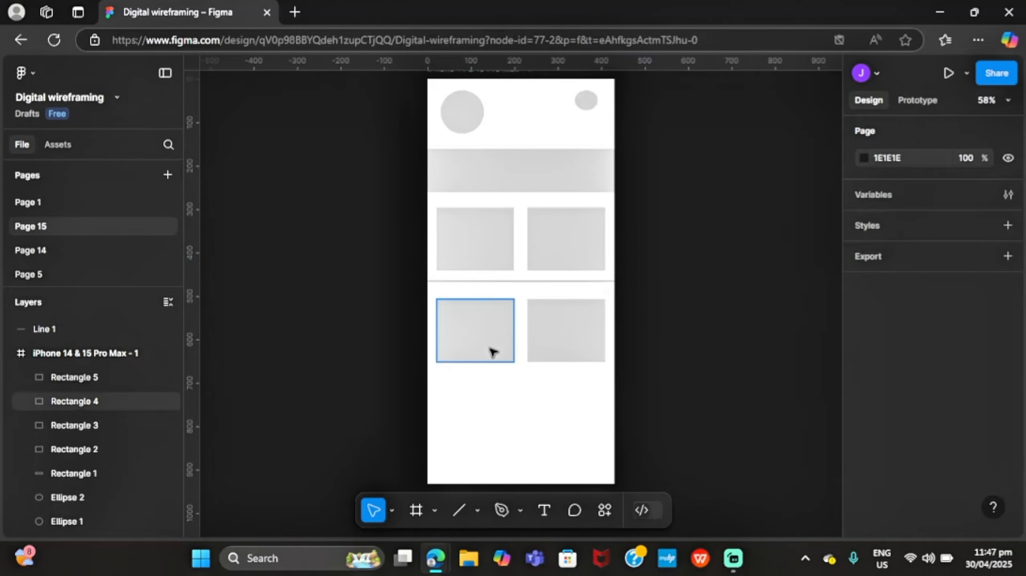
# Step: Draw a second full-width divider line below the second row of cards
pyautogui.click(475, 510)
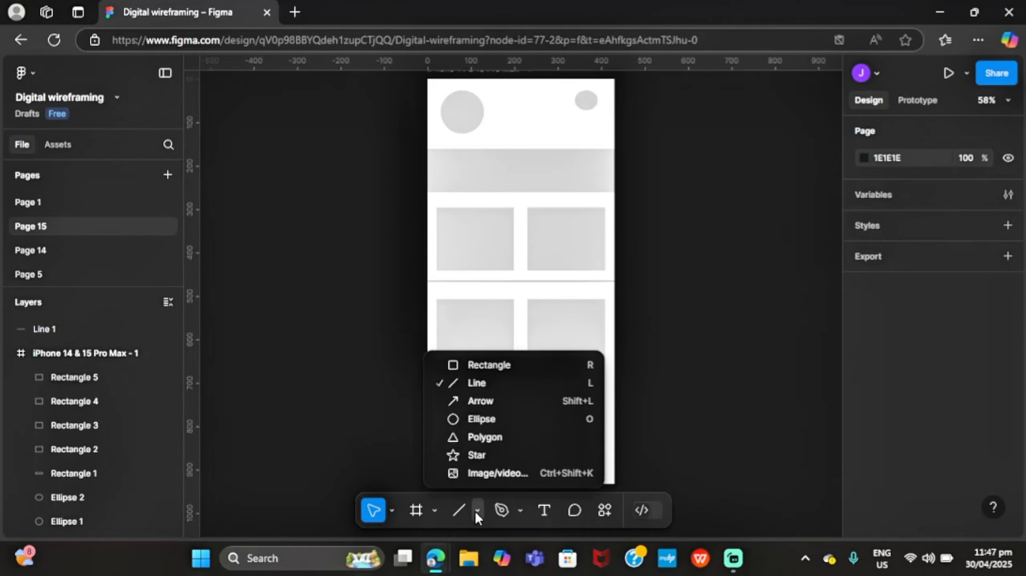
pyautogui.press('l')
pyautogui.moveTo(429, 399); pyautogui.dragTo(610, 397)
pyautogui.moveTo(532, 399); pyautogui.dragTo(615, 389)
pyautogui.click(562, 455)
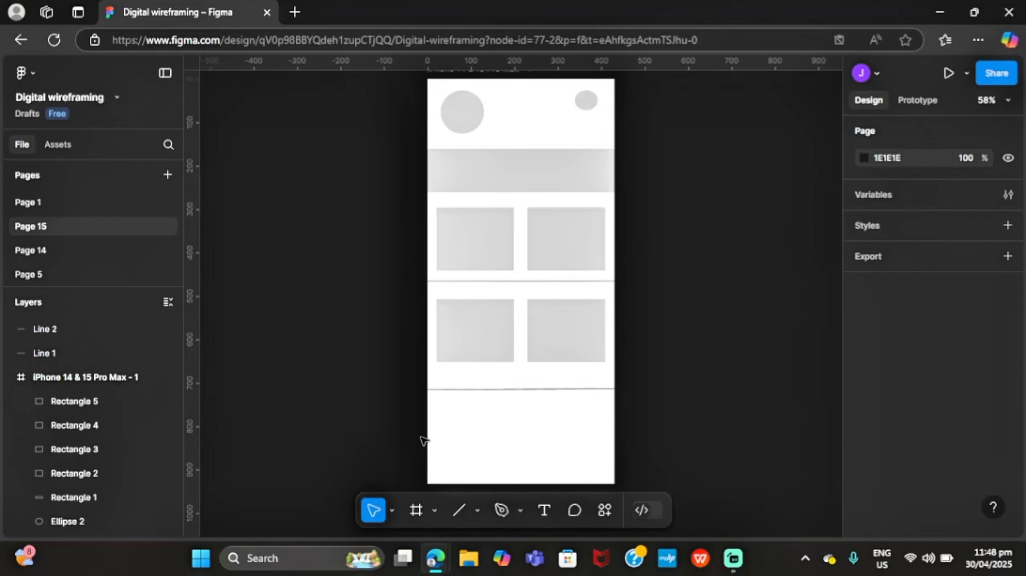
# Step: Place a 100 × 100 rectangle centred inside the upper-left card
pyautogui.click(477, 513)
pyautogui.click(479, 318)
pyautogui.click(471, 236)
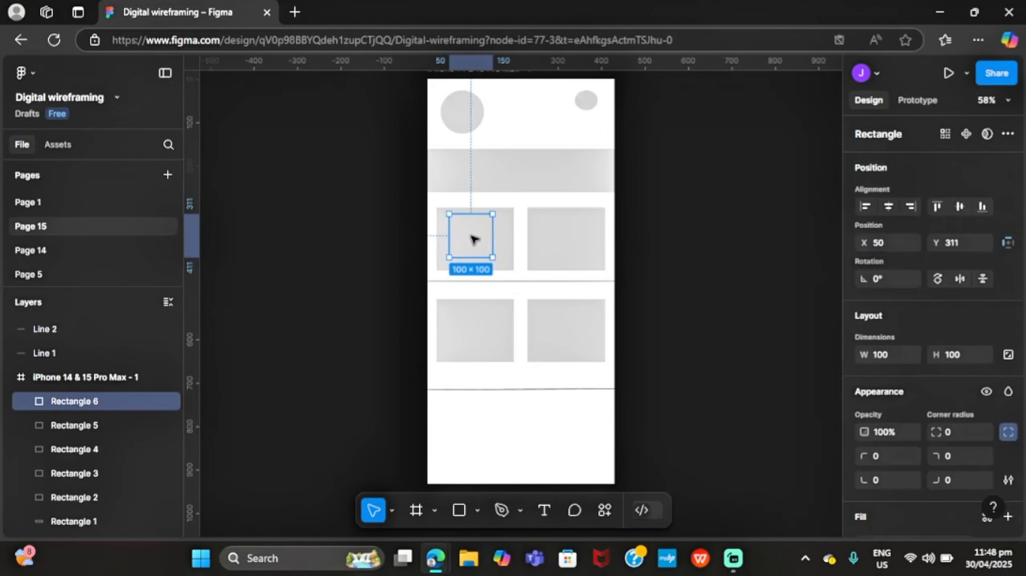
pyautogui.moveTo(471, 236); pyautogui.dragTo(474, 238)
pyautogui.rightClick(475, 238)
pyautogui.click(508, 121)
pyautogui.click(542, 236)
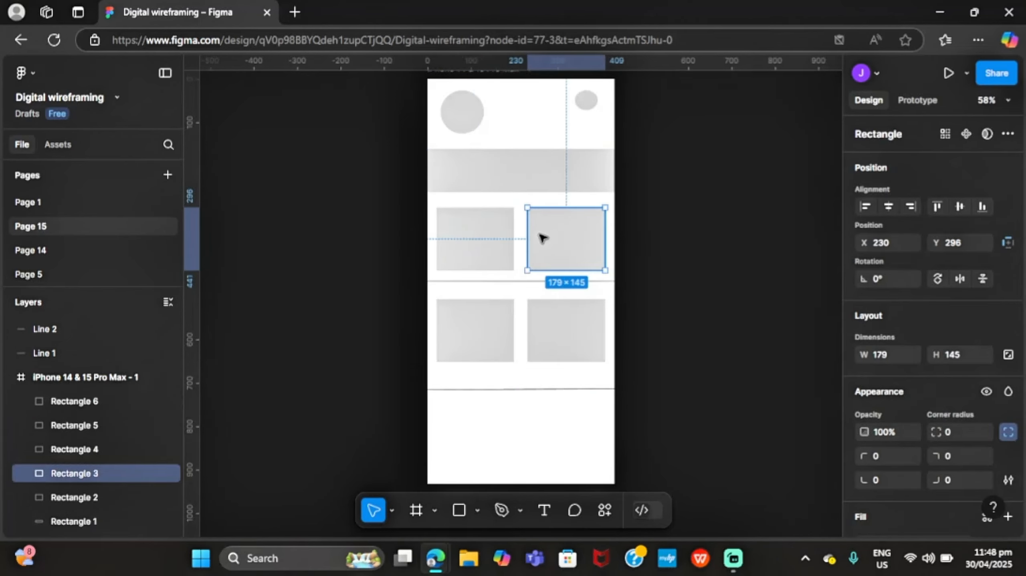
# Step: Change the fill of the small rectangle in the upper-left card to dark grey 7B7676
pyautogui.click(481, 240)
pyautogui.scroll(-4, 919, 343)
pyautogui.click(863, 385)
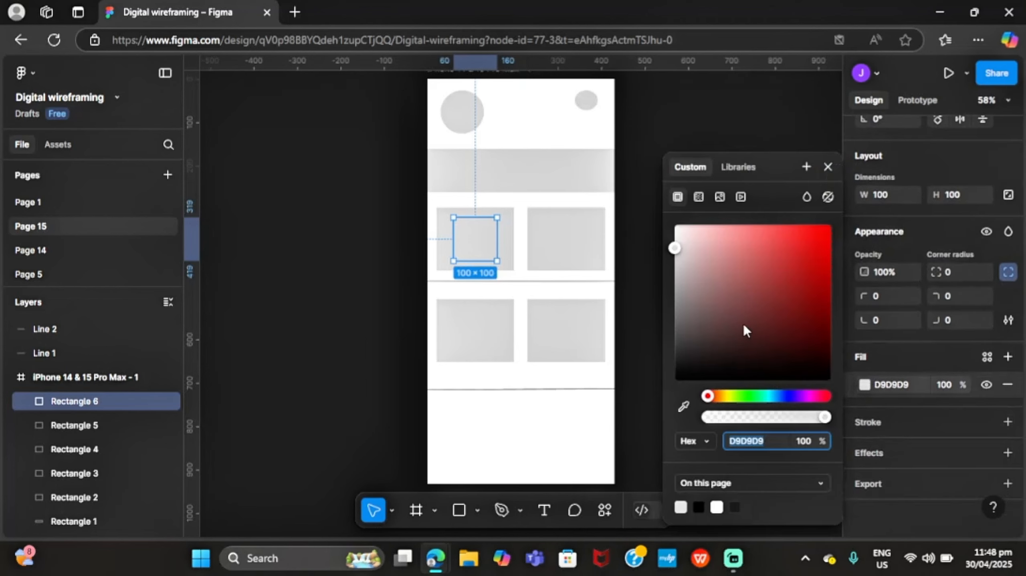
pyautogui.moveTo(691, 310)
pyautogui.mouseDown()
pyautogui.moveTo(686, 279)
pyautogui.moveTo(681, 305)
pyautogui.mouseUp()
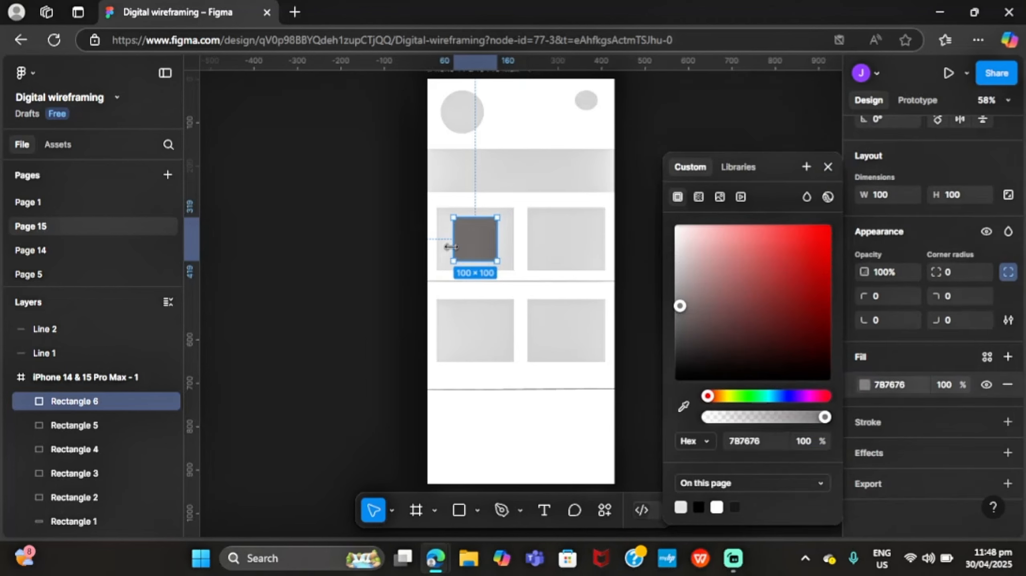
# Step: Widen the dark rectangle to 112 while keeping it centred in its card, and copy it
pyautogui.moveTo(452, 236); pyautogui.dragTo(477, 240)
pyautogui.rightClick(494, 245)
pyautogui.click(540, 117)
pyautogui.click(828, 166)
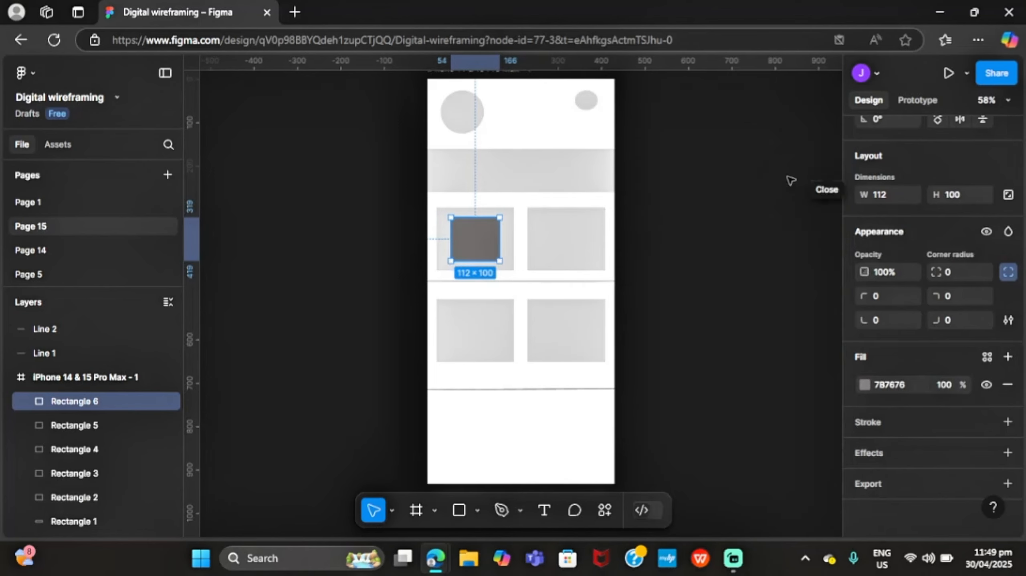
# Step: Paste a copy of the dark rectangle into the centre of the upper-right card
pyautogui.rightClick(564, 237)
pyautogui.click(612, 134)
pyautogui.moveTo(583, 252); pyautogui.dragTo(569, 238)
# Step: Paste copies of the dark rectangle into the lower-left and lower-right cards
pyautogui.rightClick(478, 329)
pyautogui.click(510, 136)
pyautogui.moveTo(497, 348); pyautogui.dragTo(470, 328)
pyautogui.click(557, 333)
pyautogui.rightClick(559, 332)
pyautogui.click(613, 136)
pyautogui.moveTo(581, 346); pyautogui.dragTo(570, 333)
# Step: Nudge the two lower dark rectangles vertically so they sit centred in their cards at Y 530
pyautogui.click(517, 338)
pyautogui.moveTo(476, 327); pyautogui.dragTo(476, 332)
pyautogui.click(564, 327)
pyautogui.moveTo(564, 330); pyautogui.dragTo(564, 334)
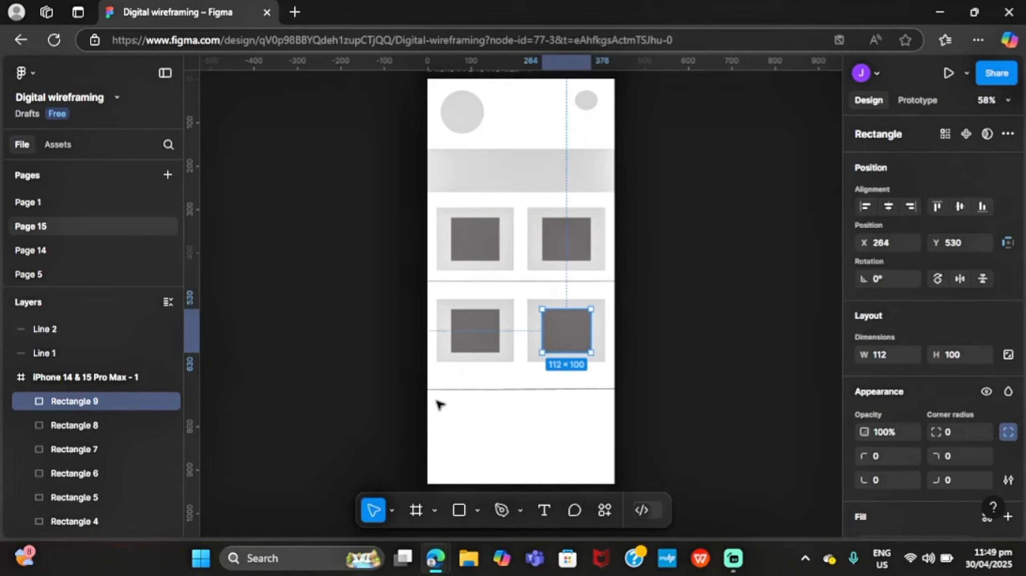
# Step: Draw a white line 112 long across the upper-left dark rectangle and move it to mid-height at Y 369
pyautogui.click(477, 510)
pyautogui.click(484, 379)
pyautogui.moveTo(452, 234)
pyautogui.mouseDown()
pyautogui.moveTo(498, 233)
pyautogui.moveTo(453, 233)
pyautogui.mouseUp()
pyautogui.click(475, 289)
pyautogui.click(463, 234)
pyautogui.click(555, 250)
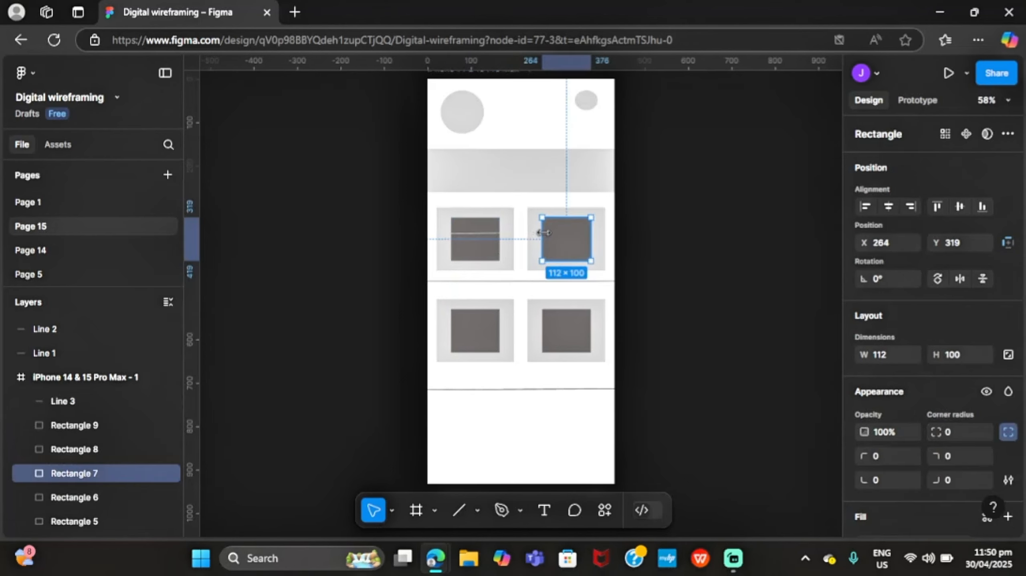
pyautogui.click(476, 234)
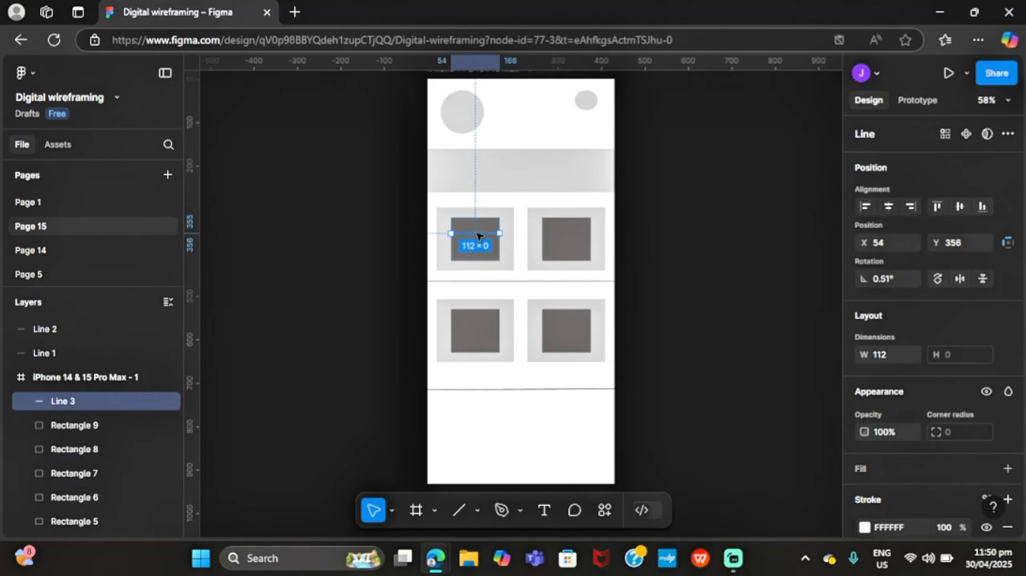
# Step: Draw a matching horizontal line across the middle of the upper-right dark rectangle
pyautogui.click(459, 510)
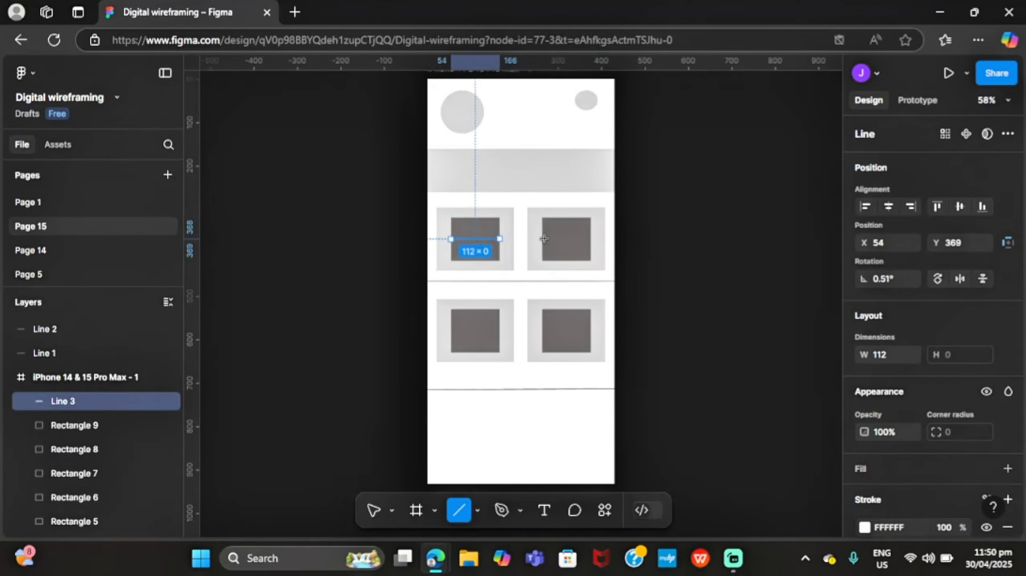
pyautogui.moveTo(542, 239); pyautogui.dragTo(590, 239)
pyautogui.click(435, 339)
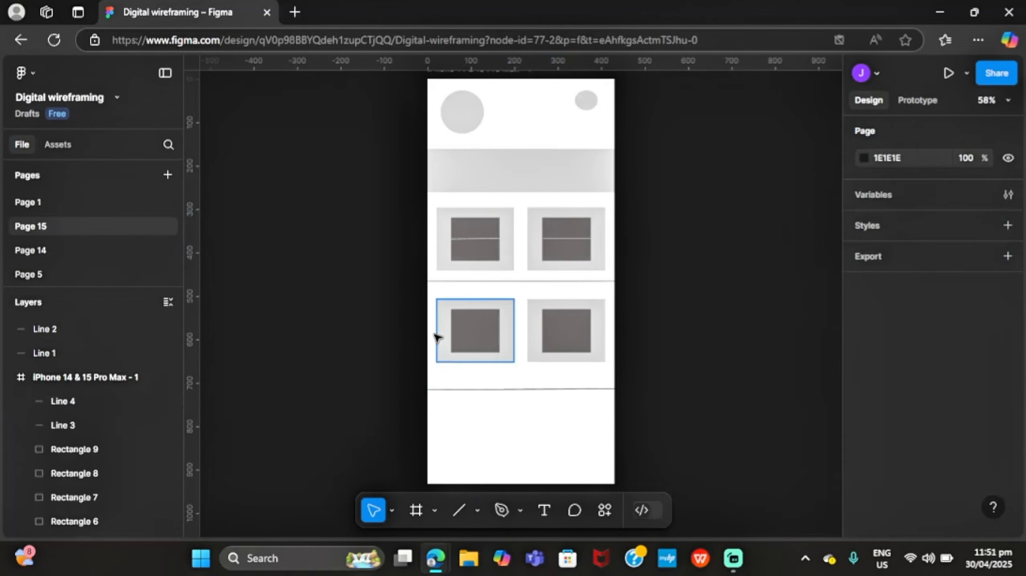
# Step: Draw a horizontal line across the middle of the lower-left dark rectangle
pyautogui.click(459, 511)
pyautogui.moveTo(451, 327)
pyautogui.mouseDown()
pyautogui.moveTo(499, 327)
pyautogui.moveTo(452, 331)
pyautogui.mouseUp()
pyautogui.click(545, 324)
pyautogui.click(549, 327)
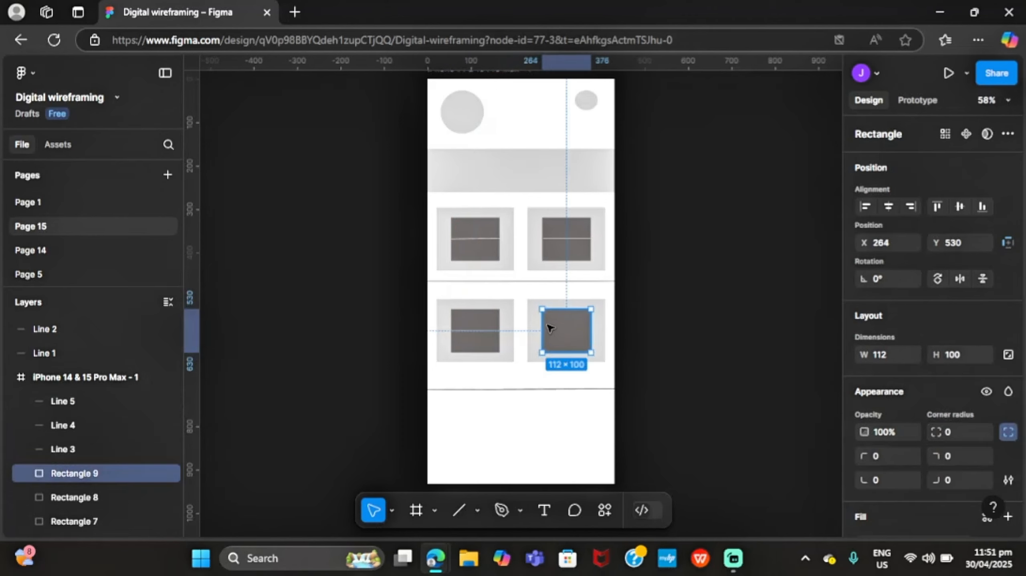
# Step: Draw a horizontal line across the middle of the lower-right dark rectangle
pyautogui.click(462, 505)
pyautogui.rightClick(541, 331)
pyautogui.click(564, 328)
pyautogui.moveTo(543, 330)
pyautogui.mouseDown()
pyautogui.moveTo(590, 331)
pyautogui.moveTo(542, 331)
pyautogui.mouseUp()
pyautogui.click(537, 414)
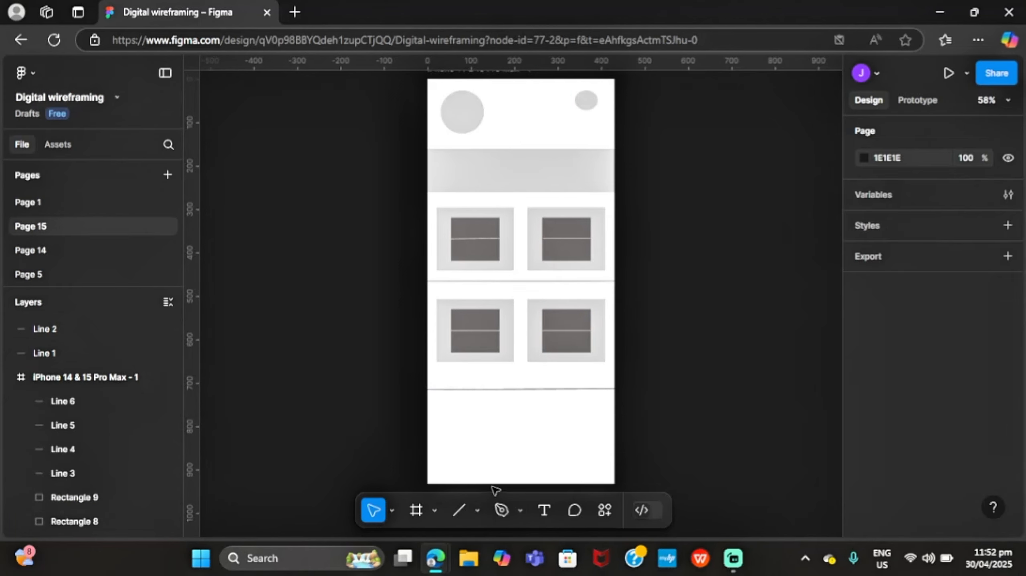
# Step: Add a full-width footer rectangle at the base of the frame, sized 430 × 169 at X 0, Y 763
pyautogui.click(476, 510)
pyautogui.click(516, 357)
pyautogui.click(443, 428)
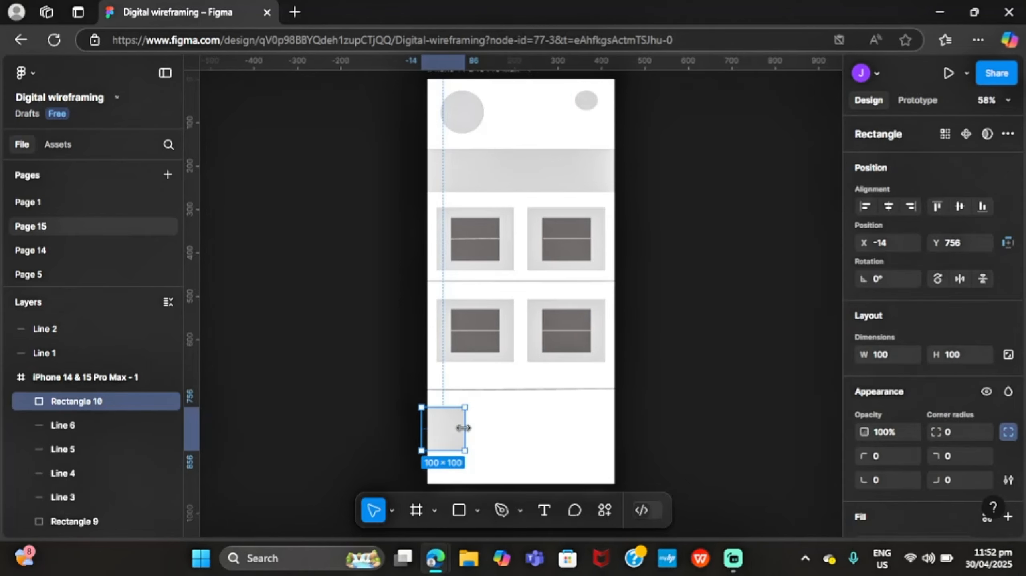
pyautogui.moveTo(467, 427); pyautogui.dragTo(621, 430)
pyautogui.click(559, 422)
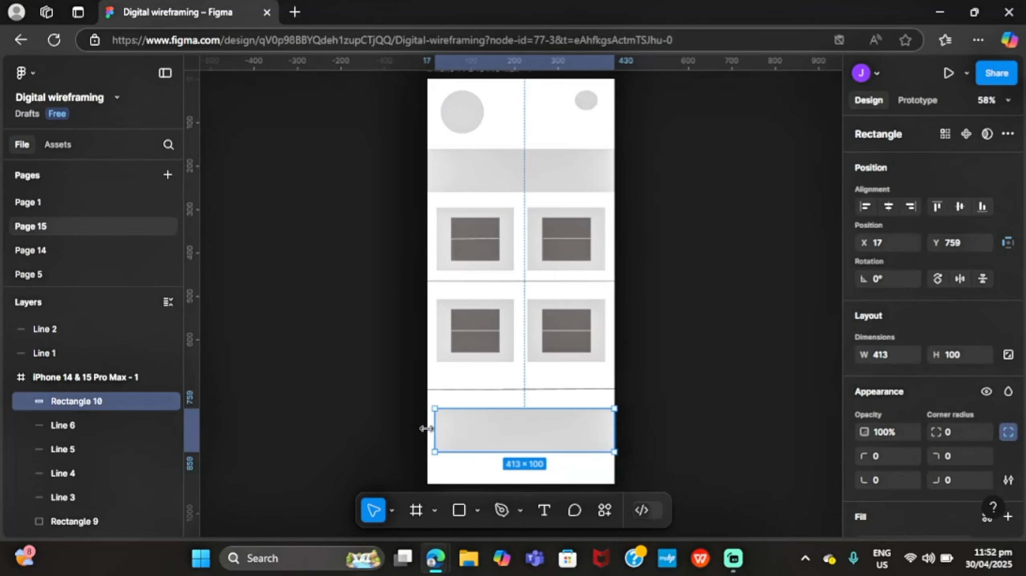
pyautogui.moveTo(435, 427); pyautogui.dragTo(427, 428)
pyautogui.moveTo(526, 452)
pyautogui.mouseDown()
pyautogui.moveTo(525, 473)
pyautogui.moveTo(534, 451)
pyautogui.mouseUp()
pyautogui.moveTo(598, 419); pyautogui.dragTo(597, 410)
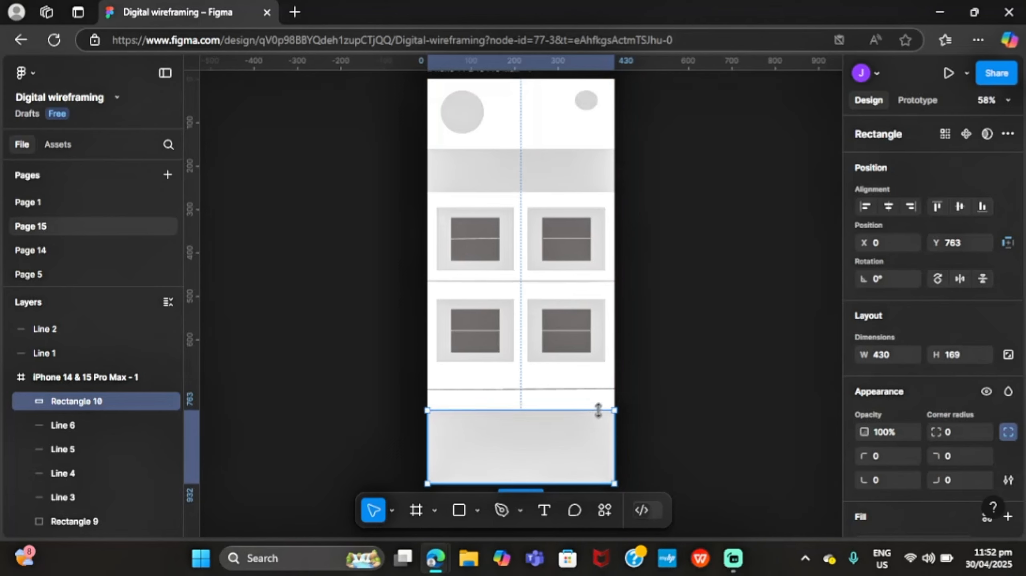
# Step: Place a 100 × 100 rectangle at the left end of the footer
pyautogui.click(458, 510)
pyautogui.rightClick(449, 452)
pyautogui.press('Escape')
pyautogui.click(449, 436)
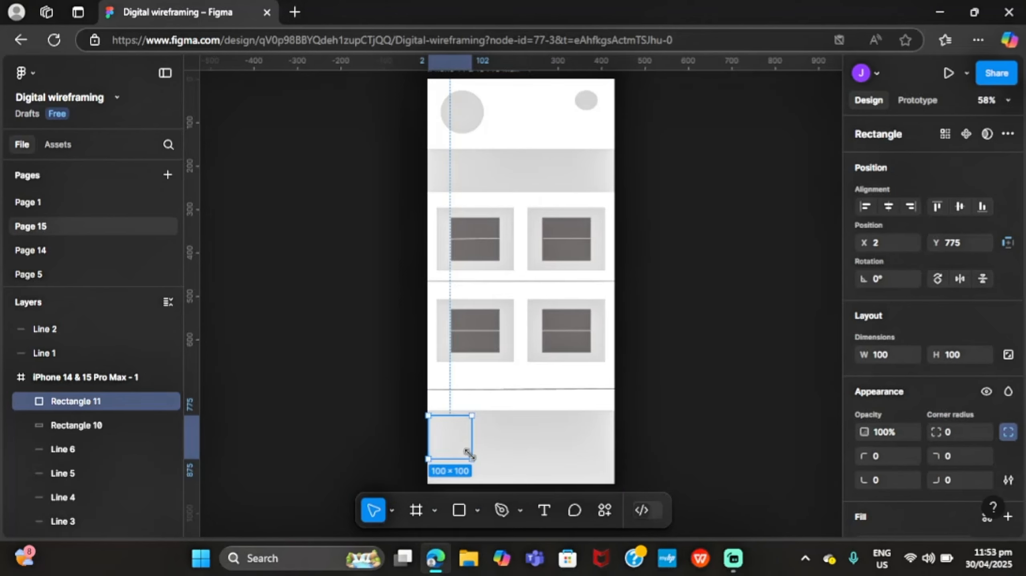
# Step: Shrink the small footer rectangle to about 91 × 73 and position it at X 8, Y 801
pyautogui.rightClick(470, 444)
pyautogui.click(458, 443)
pyautogui.rightClick(471, 451)
pyautogui.click(464, 452)
pyautogui.rightClick(469, 446)
pyautogui.click(460, 449)
pyautogui.rightClick(460, 444)
pyautogui.click(453, 452)
pyautogui.moveTo(468, 456)
pyautogui.mouseDown()
pyautogui.moveTo(452, 443)
pyautogui.moveTo(467, 446)
pyautogui.moveTo(453, 445)
pyautogui.mouseUp()
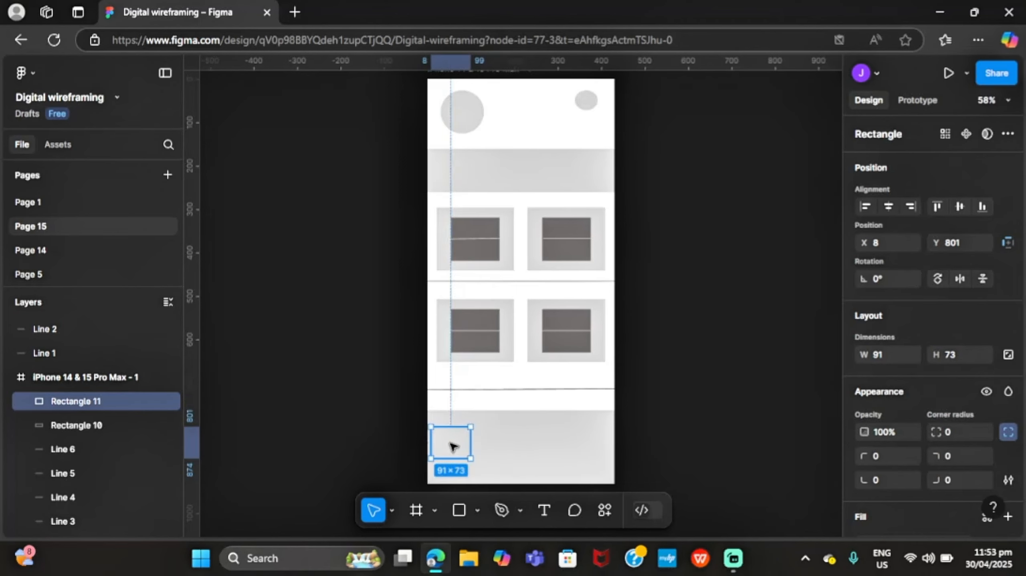
# Step: Fill the small footer rectangle with dark grey and reduce it to 85 × 57
pyautogui.rightClick(458, 455)
pyautogui.press('Escape')
pyautogui.scroll(-4, 861, 389)
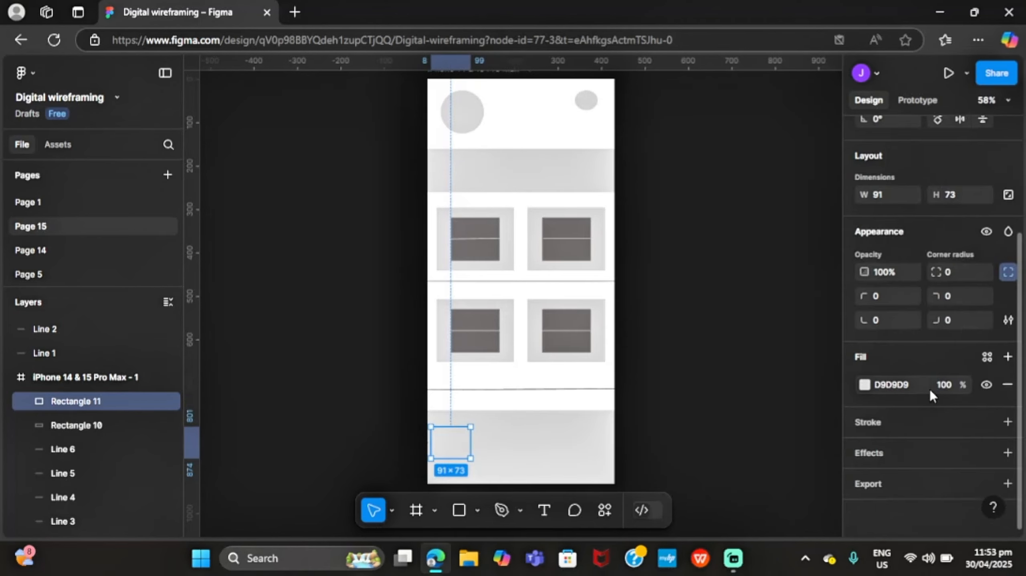
pyautogui.click(863, 395)
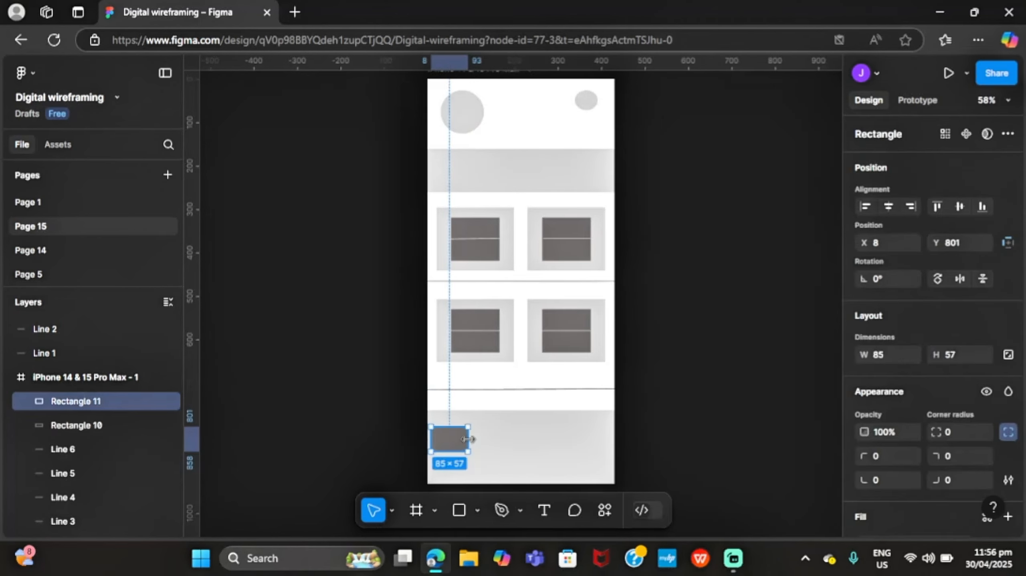
# Step: Copy the dark footer rectangle and place the duplicate to its right, level with the original
pyautogui.rightClick(456, 442)
pyautogui.press('Escape')
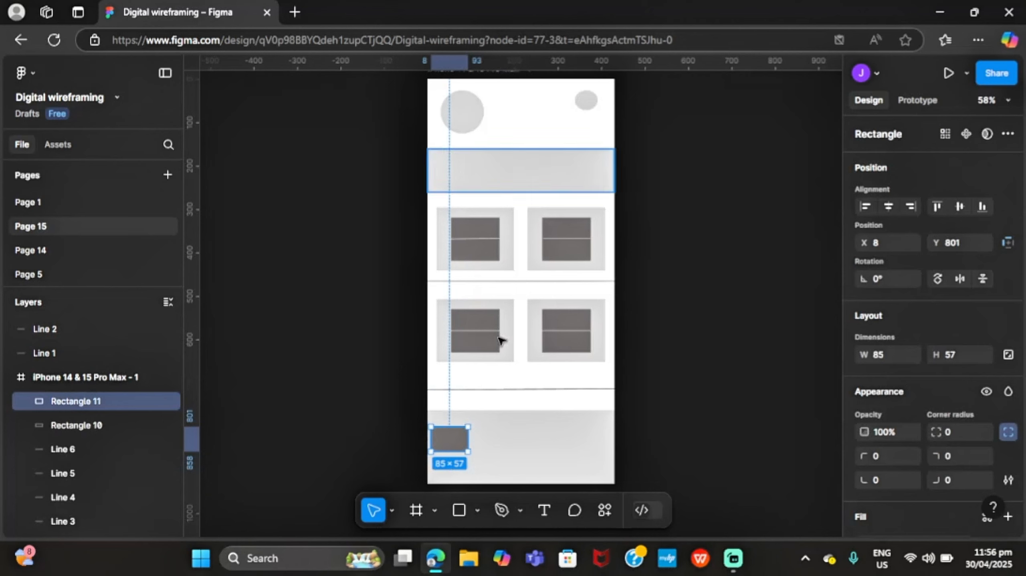
pyautogui.rightClick(490, 443)
pyautogui.click(510, 136)
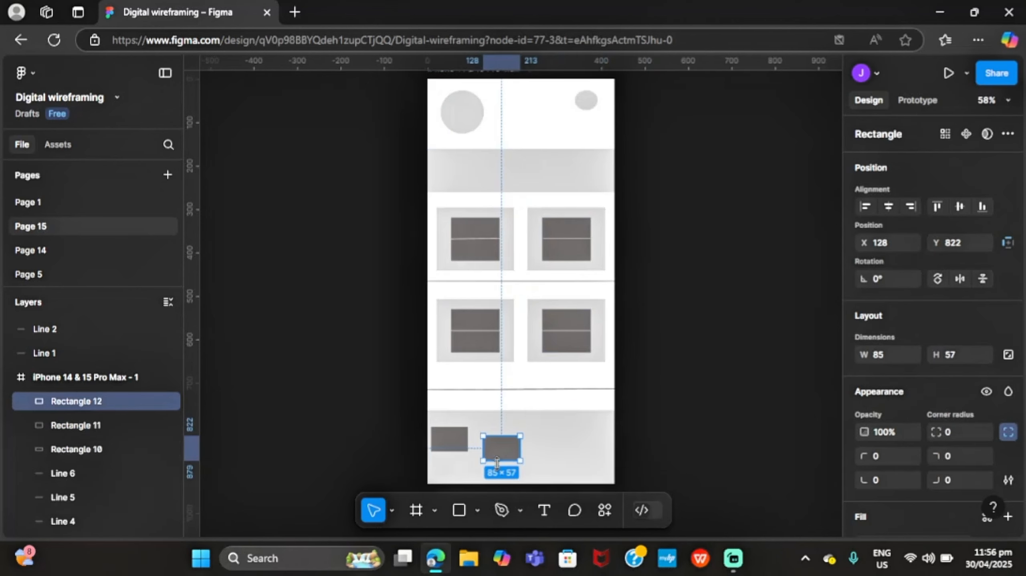
pyautogui.moveTo(496, 459); pyautogui.dragTo(501, 442)
# Step: Paste two more copies of the dark footer rectangle and line up all four in one row across the footer
pyautogui.rightClick(541, 442)
pyautogui.click(565, 136)
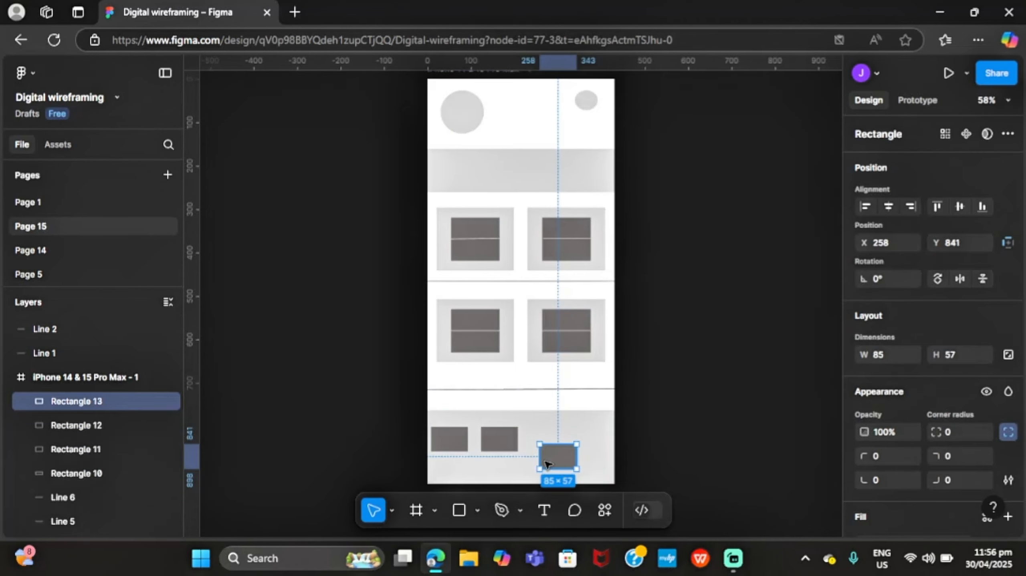
pyautogui.moveTo(549, 465); pyautogui.dragTo(593, 440)
pyautogui.click(572, 453)
pyautogui.rightClick(572, 452)
pyautogui.click(593, 136)
pyautogui.moveTo(505, 443); pyautogui.dragTo(541, 439)
pyautogui.click(547, 440)
pyautogui.click(507, 478)
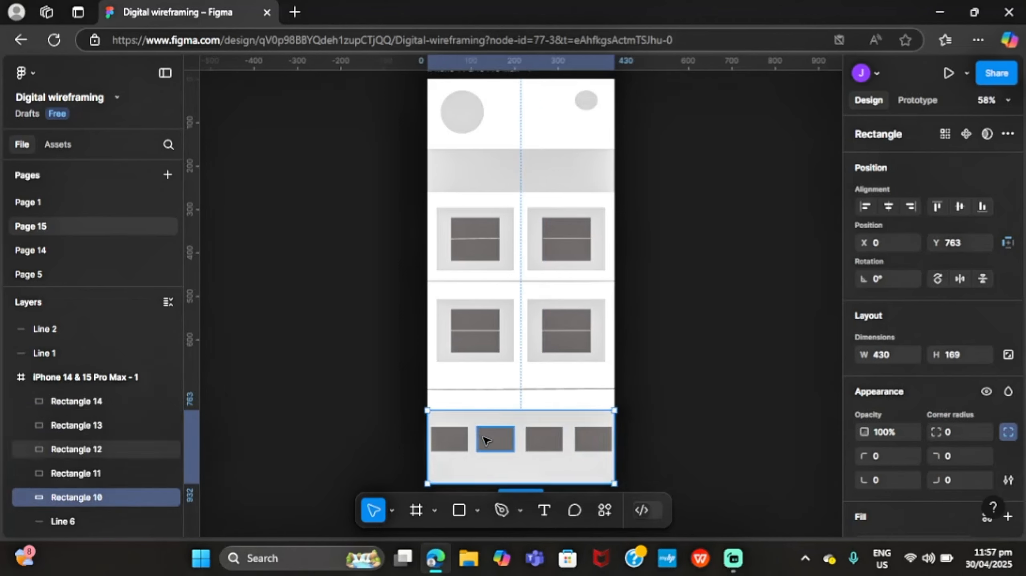
# Step: Even out the footer row by shifting the rightmost dark rectangle slightly left
pyautogui.click(456, 440)
pyautogui.click(501, 444)
pyautogui.click(591, 439)
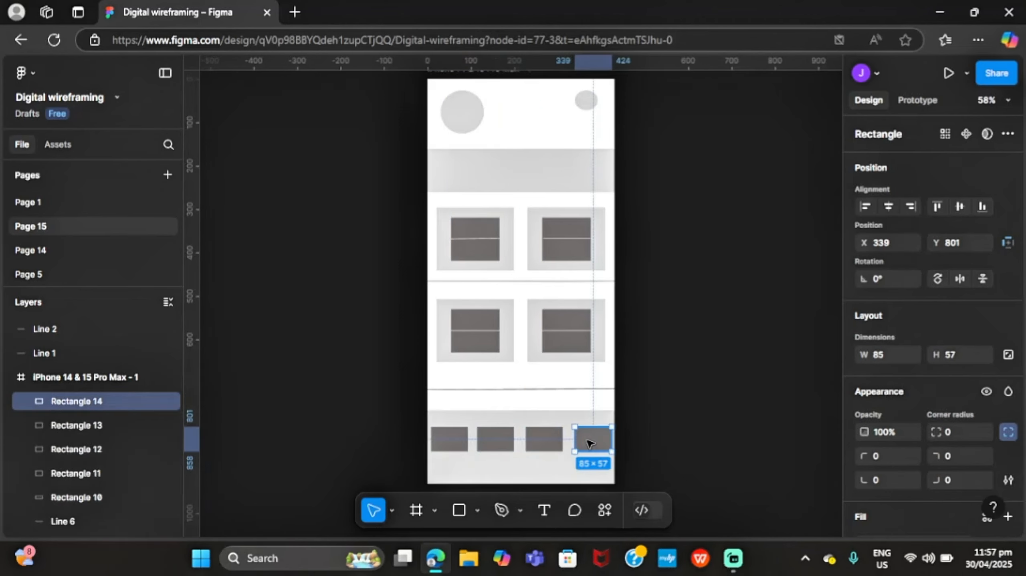
pyautogui.click(509, 479)
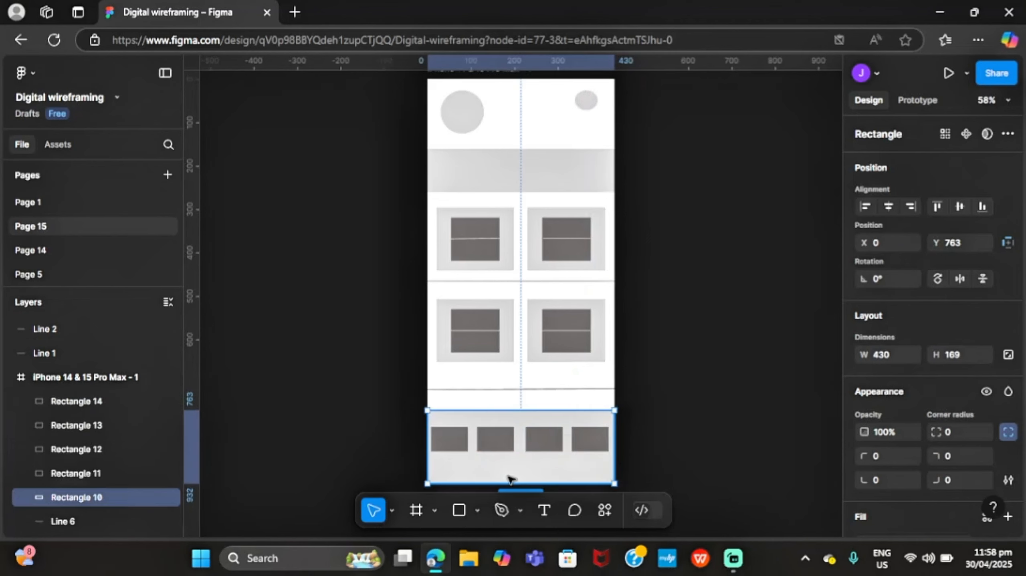
# Step: Enlarge the big circle in the header and set its width to 116 for a 116 × 116 circle
pyautogui.click(460, 107)
pyautogui.moveTo(484, 133); pyautogui.dragTo(493, 140)
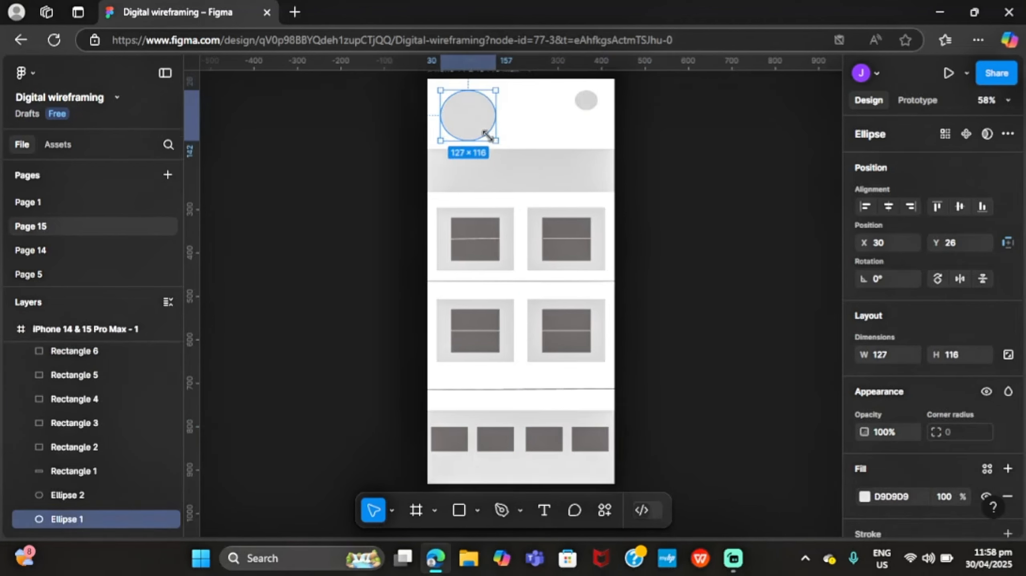
pyautogui.click(899, 354)
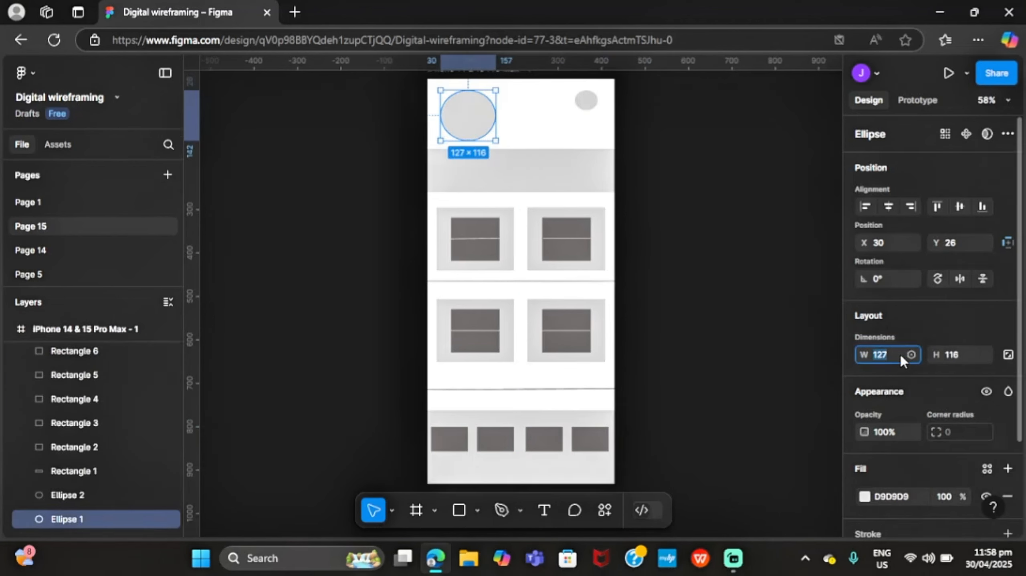
pyautogui.write('116')
pyautogui.press('Return')
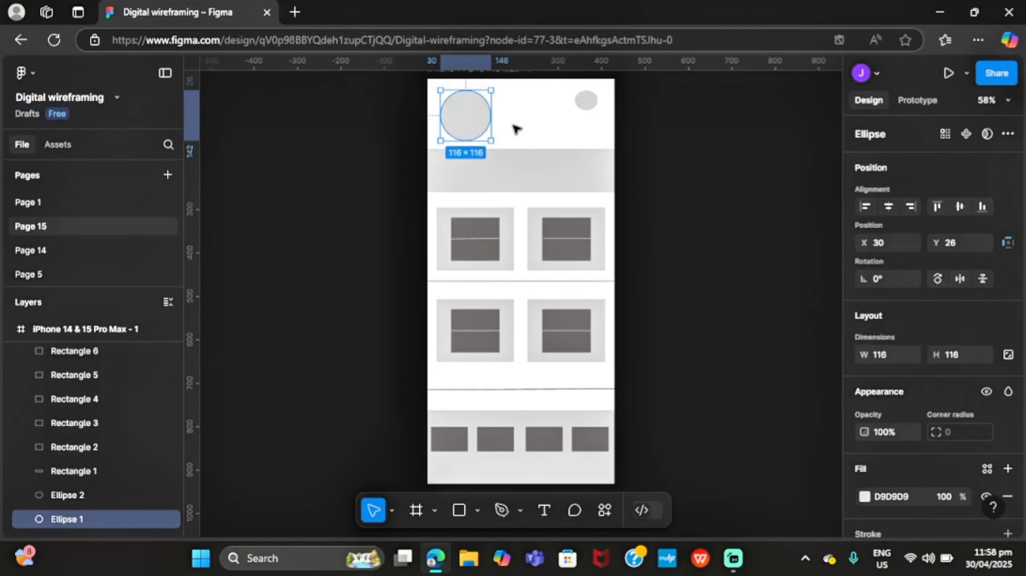
pyautogui.click(516, 131)
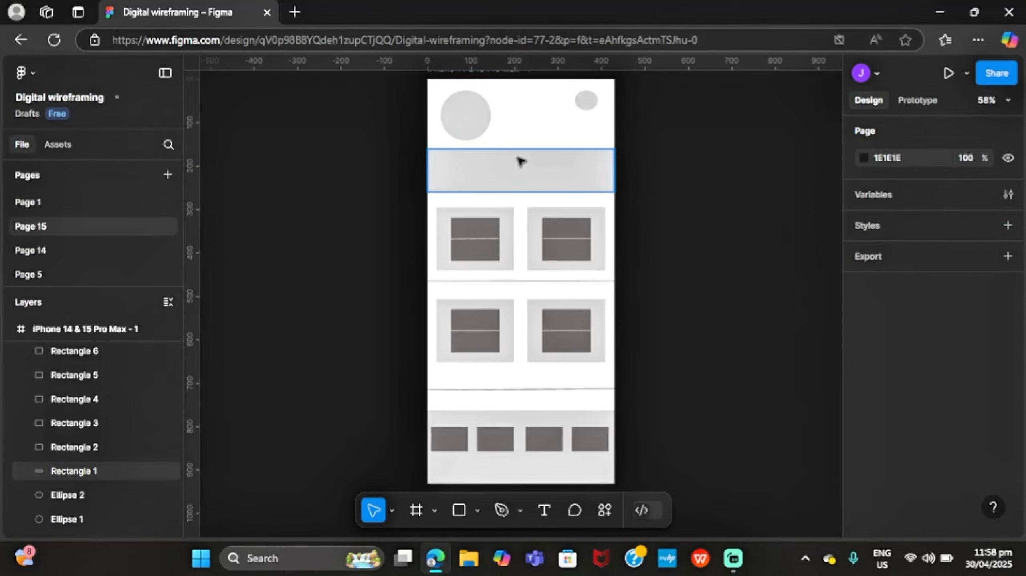
# Step: Add the text "Workout" to the banner, set its font size to 40 and center it
pyautogui.click(545, 511)
pyautogui.click(490, 175)
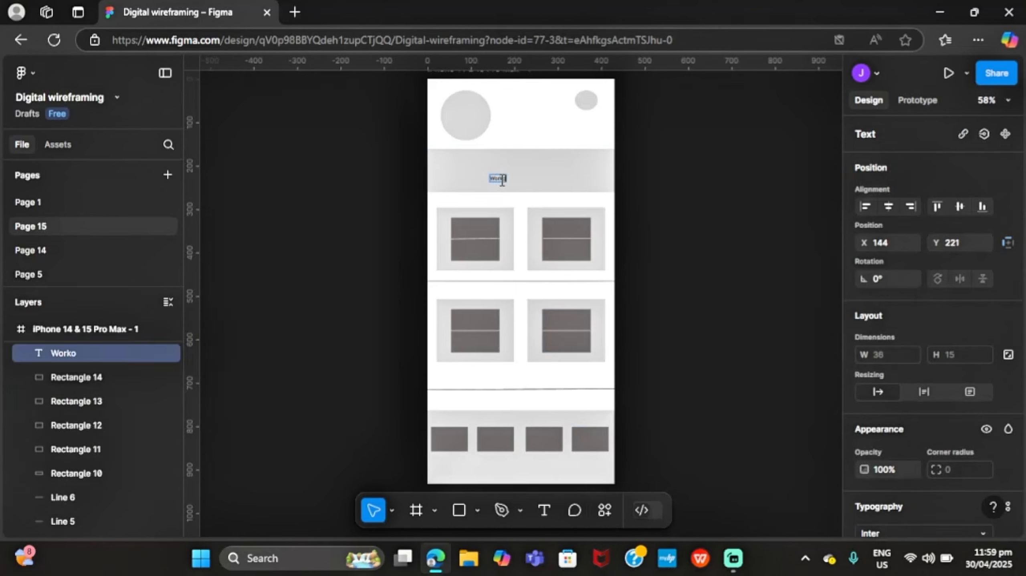
pyautogui.scroll(-5, 968, 323)
pyautogui.click(977, 308)
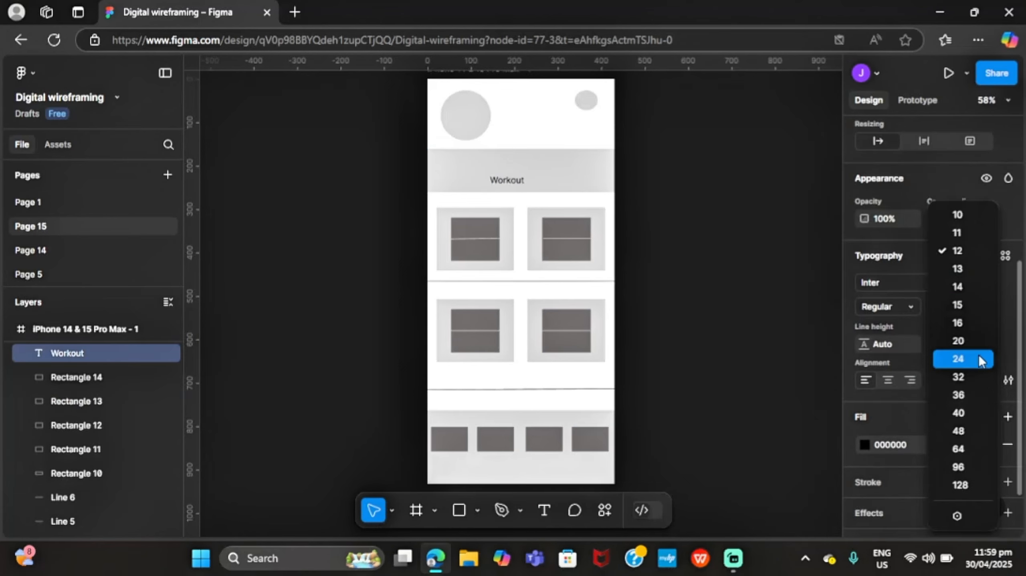
pyautogui.click(974, 406)
pyautogui.click(533, 184)
pyautogui.click(534, 165)
pyautogui.moveTo(540, 186); pyautogui.dragTo(536, 172)
pyautogui.click(573, 177)
# Step: Move the two upper cards and their dark inner rectangles up, closer to the banner
pyautogui.click(634, 224)
pyautogui.moveTo(600, 231); pyautogui.dragTo(569, 234)
pyautogui.moveTo(507, 248); pyautogui.dragTo(506, 239)
pyautogui.moveTo(490, 250); pyautogui.dragTo(490, 241)
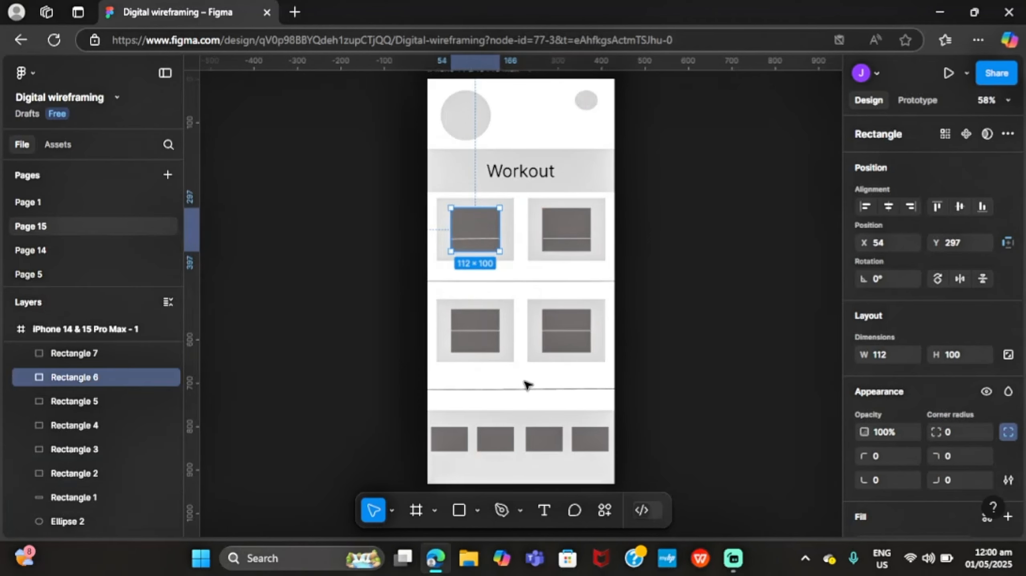
pyautogui.click(609, 344)
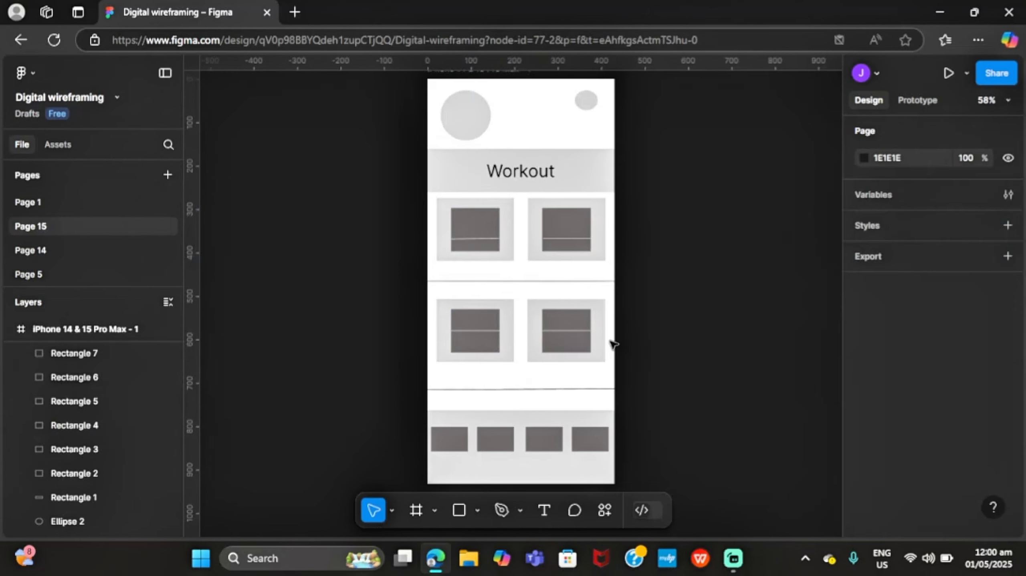
# Step: Add an "Aerobic" label at font size 24 beneath the upper-left card, just above the divider line
pyautogui.click(544, 510)
pyautogui.click(459, 269)
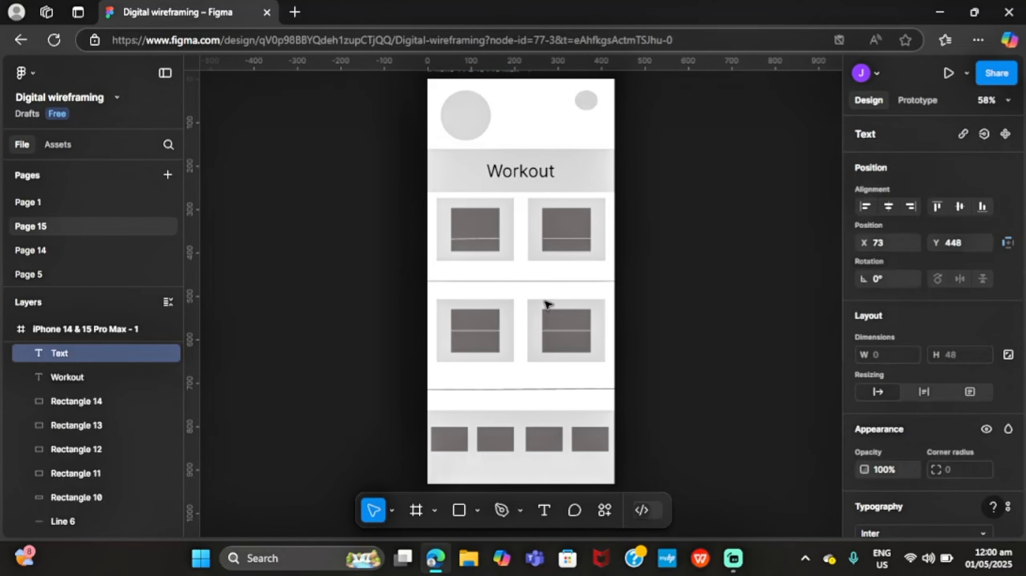
pyautogui.scroll(-5, 934, 375)
pyautogui.click(957, 367)
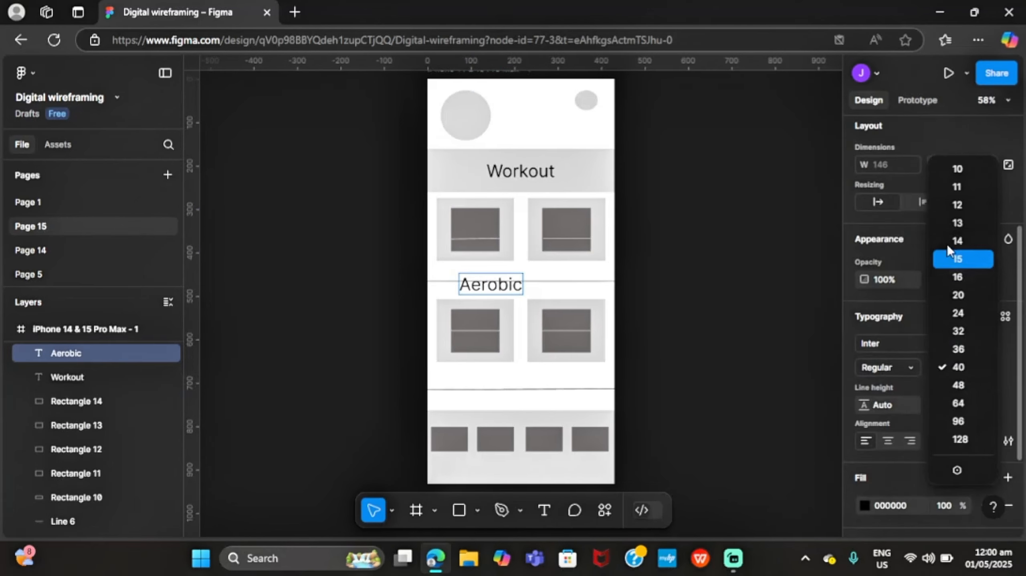
pyautogui.click(680, 263)
pyautogui.hotkey('ctrl', 'a')
pyautogui.click(982, 366)
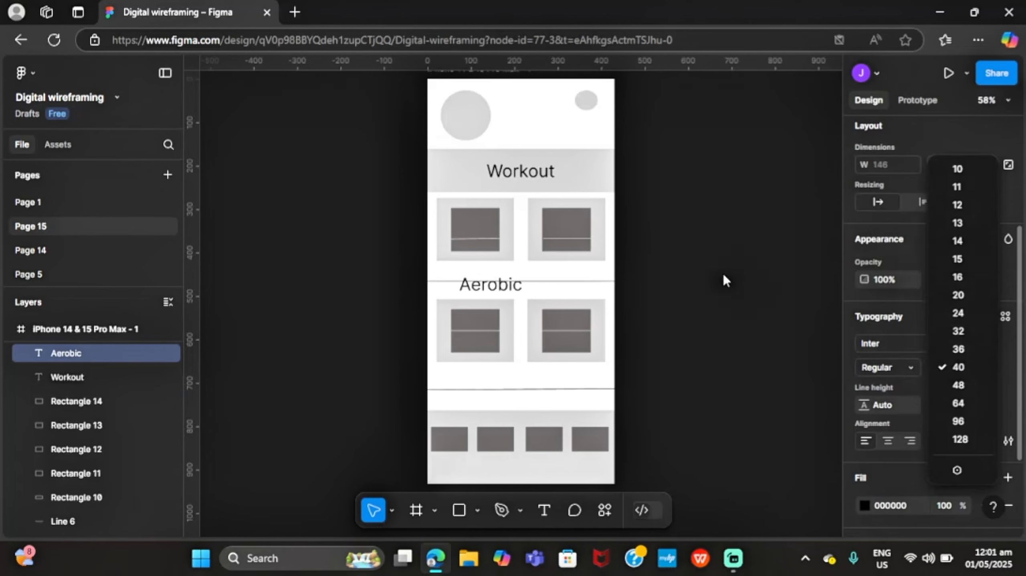
pyautogui.click(955, 310)
pyautogui.press('Escape')
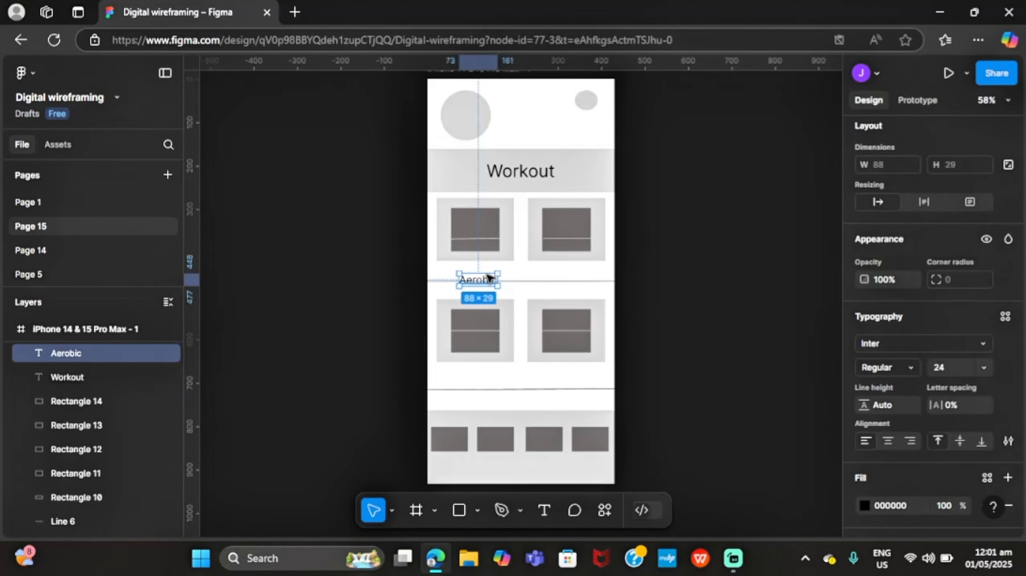
pyautogui.moveTo(488, 279); pyautogui.dragTo(477, 268)
pyautogui.click(525, 277)
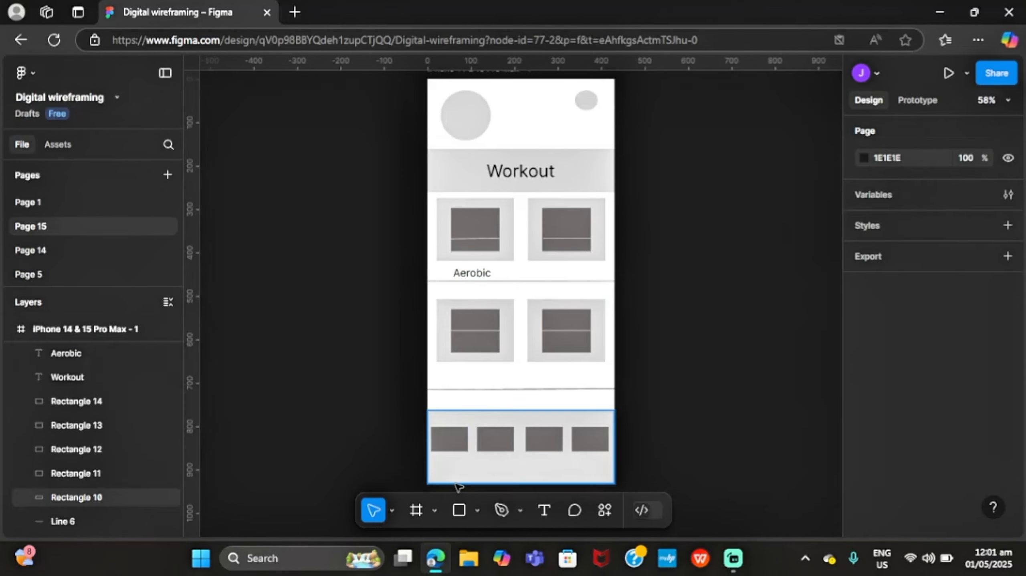
# Step: Add a "Balance" label centered beneath the upper-right card, level with the Aerobic label
pyautogui.click(544, 510)
pyautogui.click(551, 272)
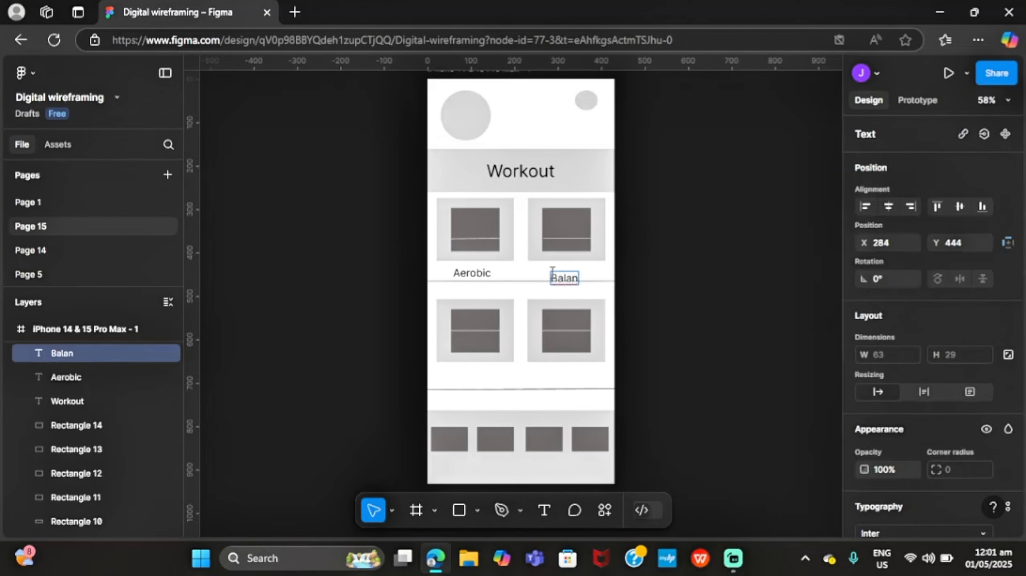
pyautogui.moveTo(576, 274); pyautogui.dragTo(572, 270)
# Step: Add a "Strenght" label centered beneath the lower-left card, above the second divider line
pyautogui.press('t')
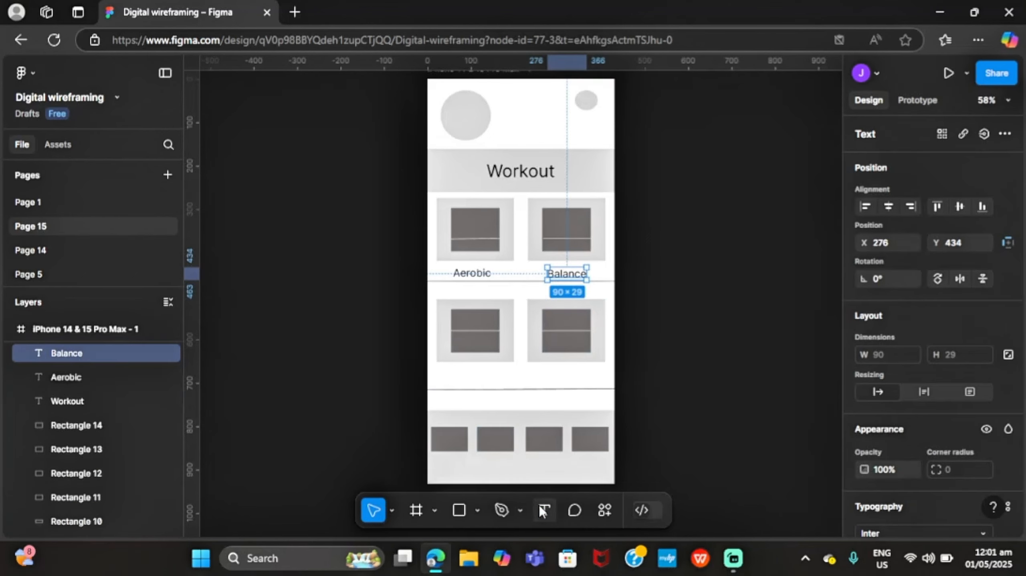
pyautogui.click(460, 379)
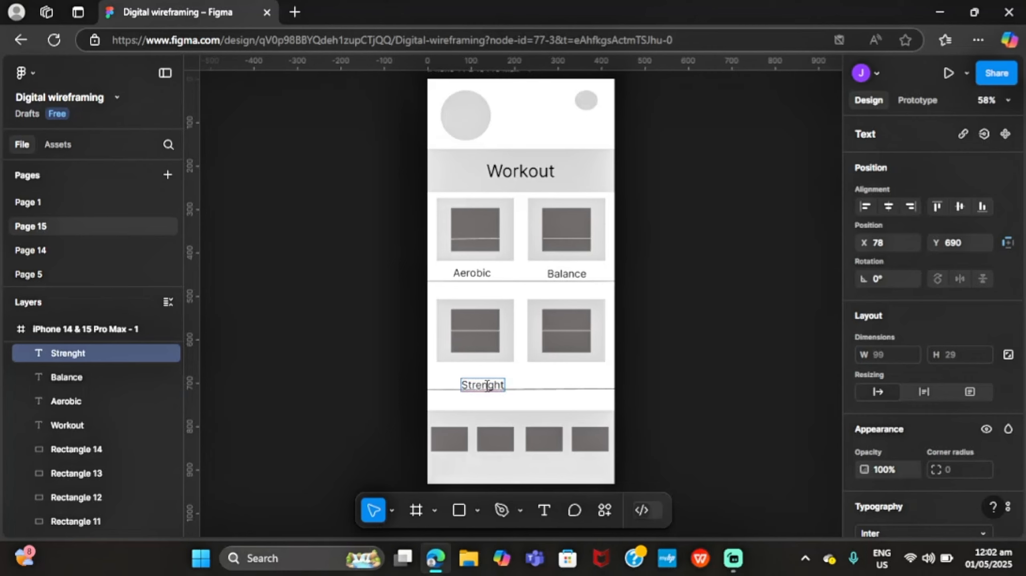
pyautogui.moveTo(486, 385); pyautogui.dragTo(477, 378)
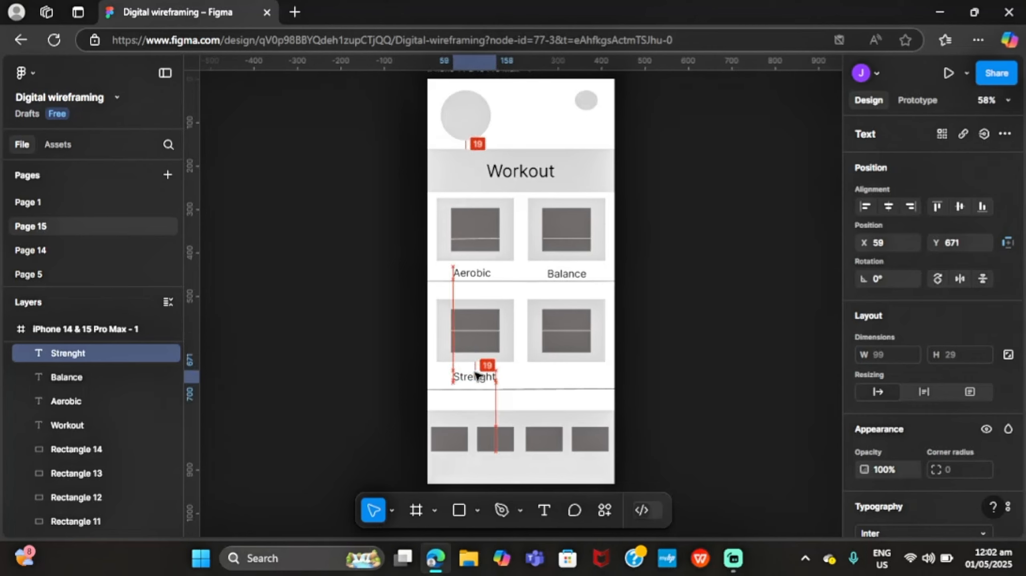
pyautogui.click(558, 392)
# Step: Add a "Flexibility" label centered beneath the lower-right card, level with the Strenght label
pyautogui.click(544, 508)
pyautogui.click(545, 378)
pyautogui.write('Flexibility')
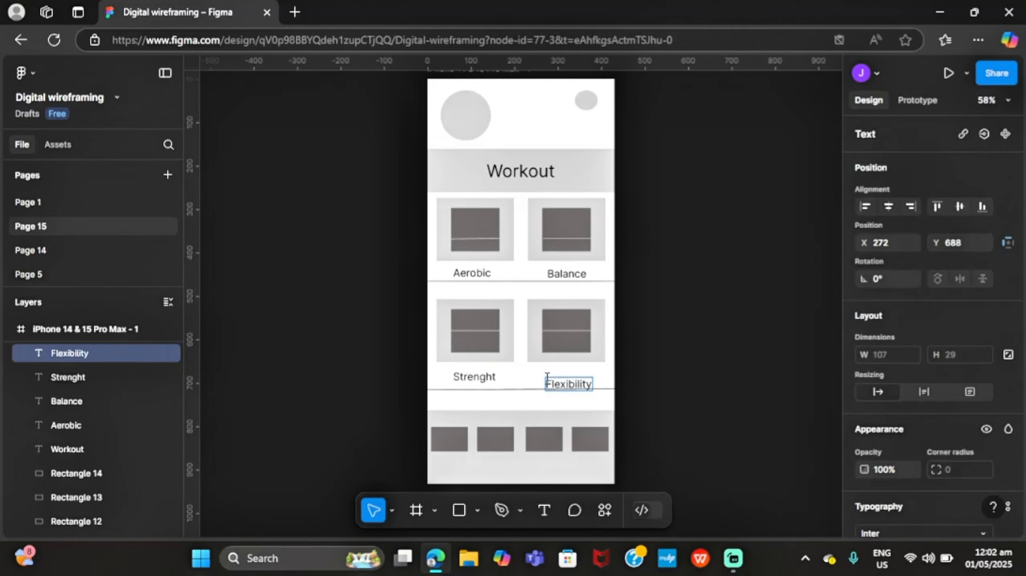
pyautogui.moveTo(575, 384)
pyautogui.mouseDown()
pyautogui.moveTo(563, 377)
pyautogui.moveTo(579, 373)
pyautogui.moveTo(571, 378)
pyautogui.mouseUp()
pyautogui.click(670, 397)
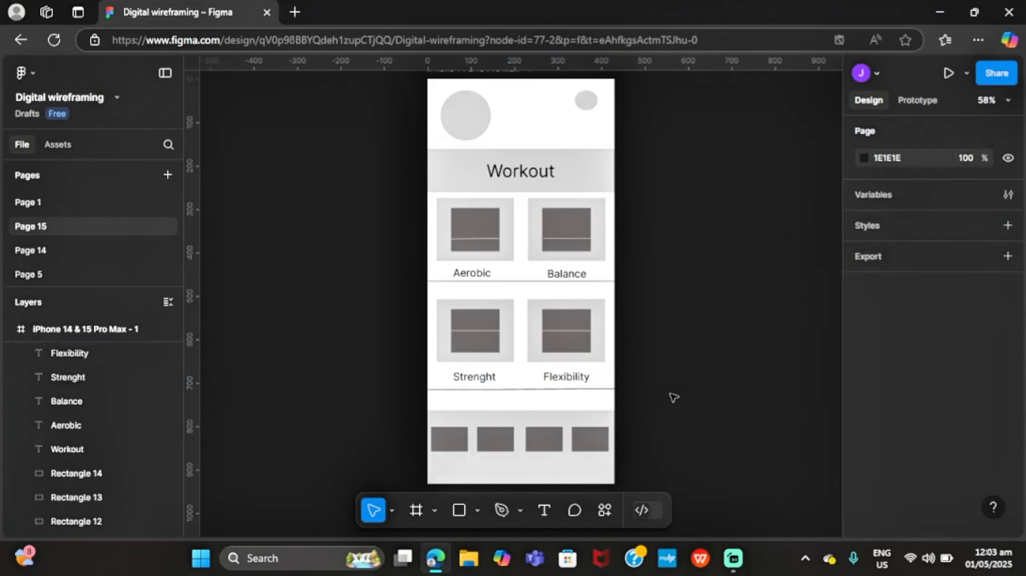
# Step: Add a "Workout" label at font size 20 beneath the first dark rectangle in the footer
pyautogui.click(544, 509)
pyautogui.click(450, 461)
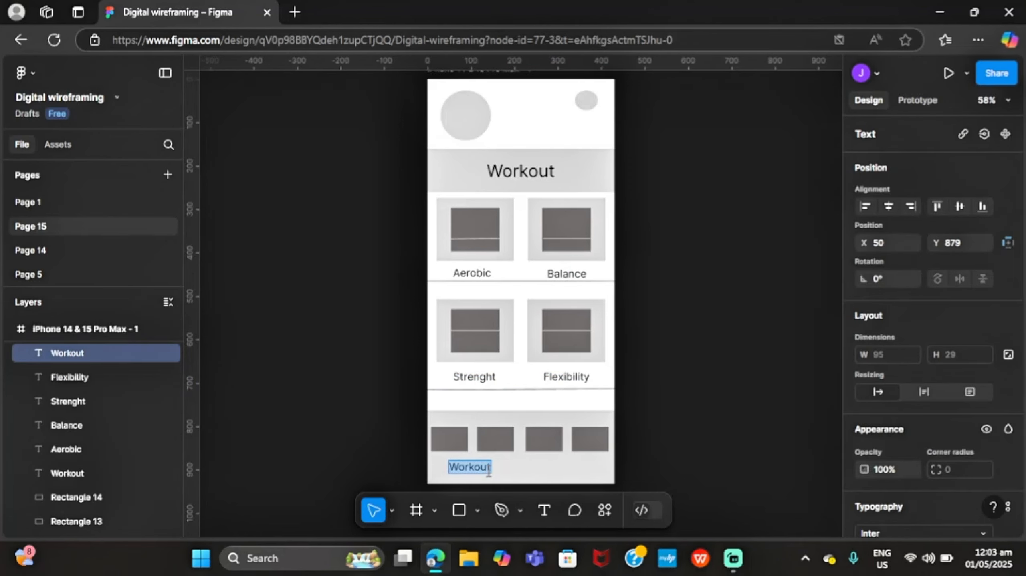
pyautogui.scroll(-3, 977, 435)
pyautogui.click(983, 435)
pyautogui.click(970, 344)
pyautogui.click(498, 471)
pyautogui.moveTo(468, 468); pyautogui.dragTo(452, 468)
pyautogui.click(489, 471)
# Step: Add a "Plans" label centered beneath the second dark rectangle in the footer
pyautogui.press('t')
pyautogui.click(484, 460)
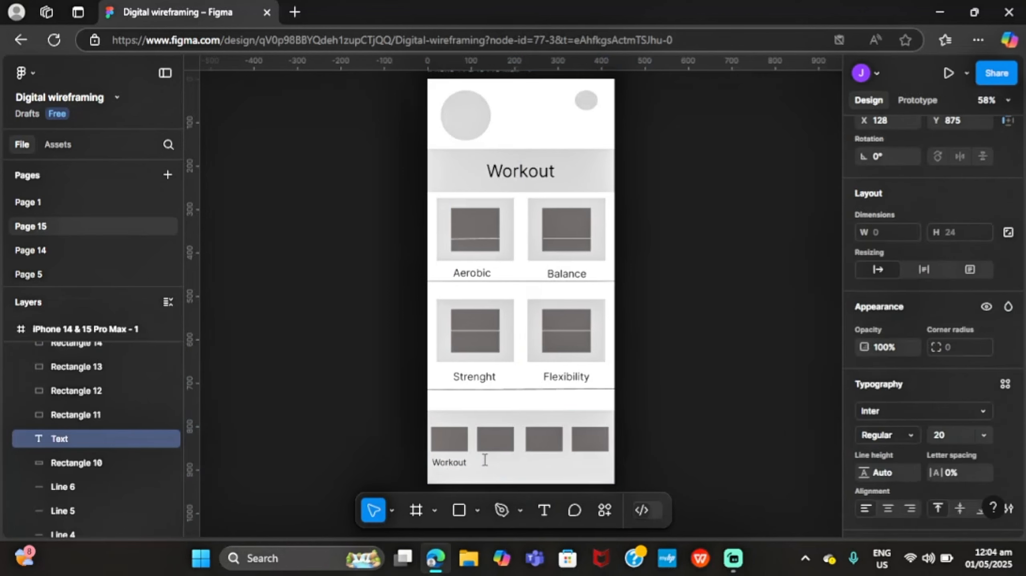
pyautogui.click(512, 466)
pyautogui.moveTo(493, 464); pyautogui.dragTo(493, 459)
pyautogui.click(519, 463)
pyautogui.doubleClick(493, 462)
pyautogui.click(512, 464)
pyautogui.click(492, 469)
# Step: Add a "Challenge" label beneath the third footer rectangle, level with the Plans label
pyautogui.click(545, 511)
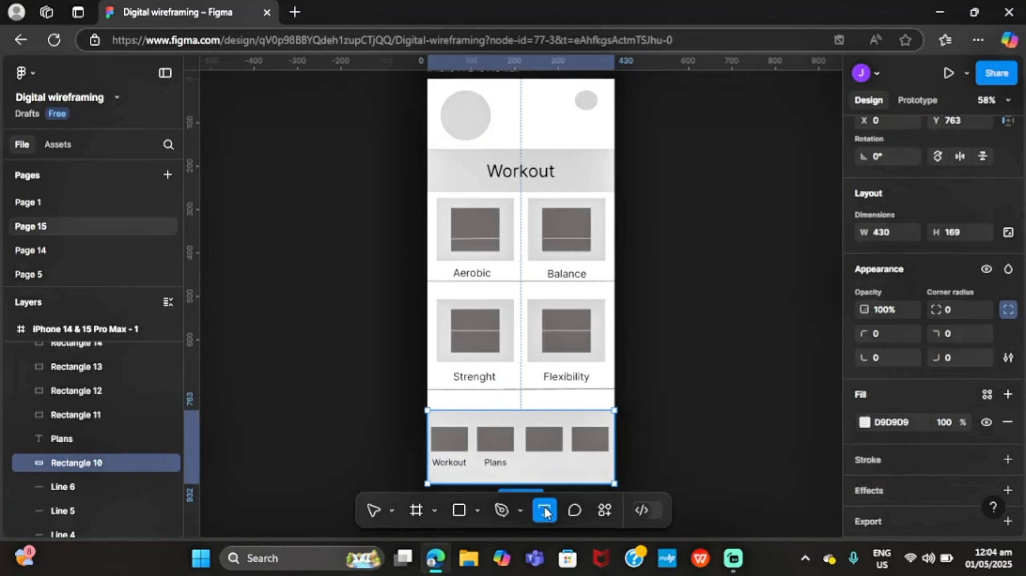
pyautogui.press('Escape')
pyautogui.press('t')
pyautogui.click(534, 464)
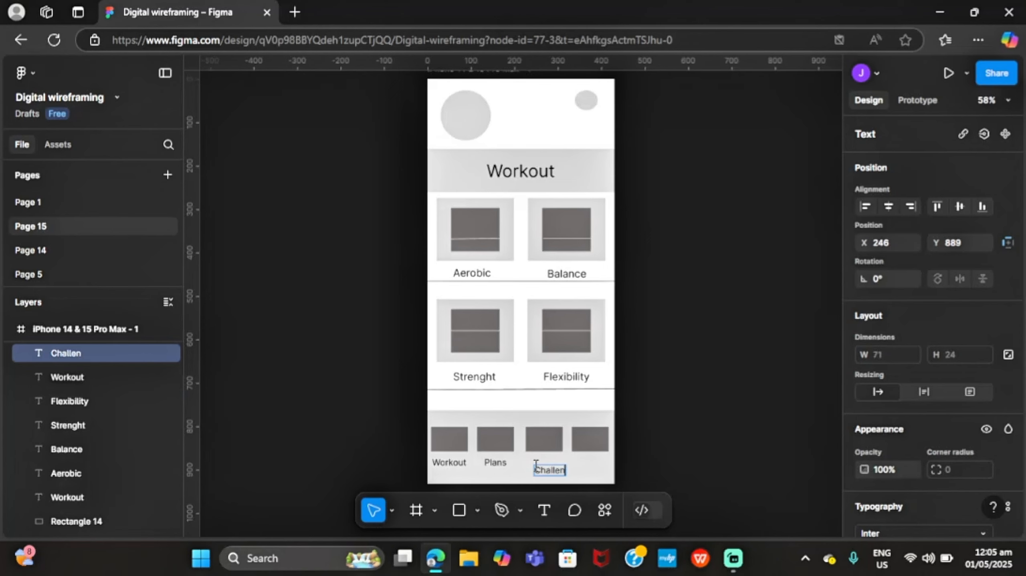
pyautogui.moveTo(557, 470); pyautogui.dragTo(545, 462)
pyautogui.click(581, 469)
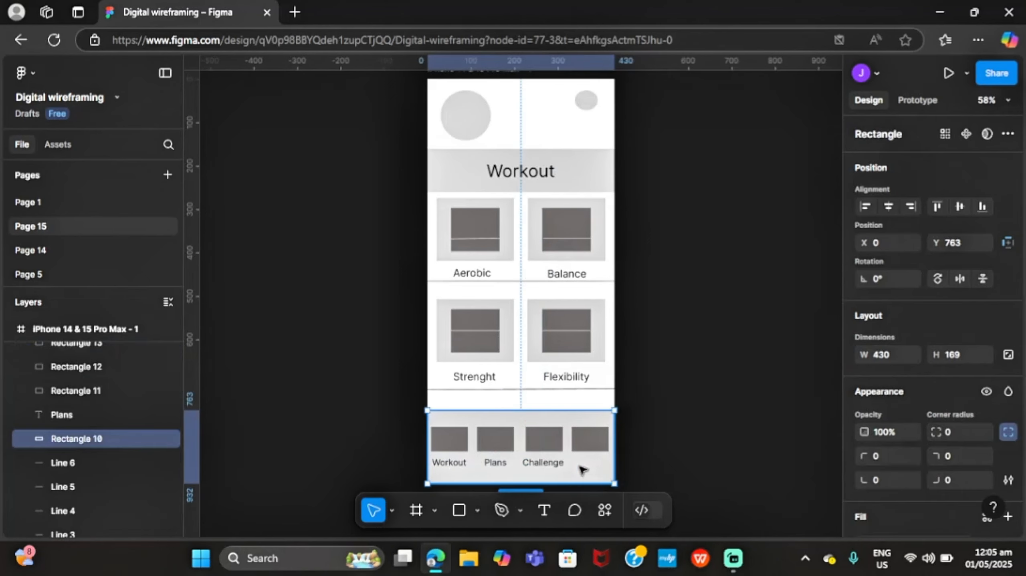
# Step: Add a "Community" label beneath the fourth footer rectangle, ending at the frame's right edge
pyautogui.press('t')
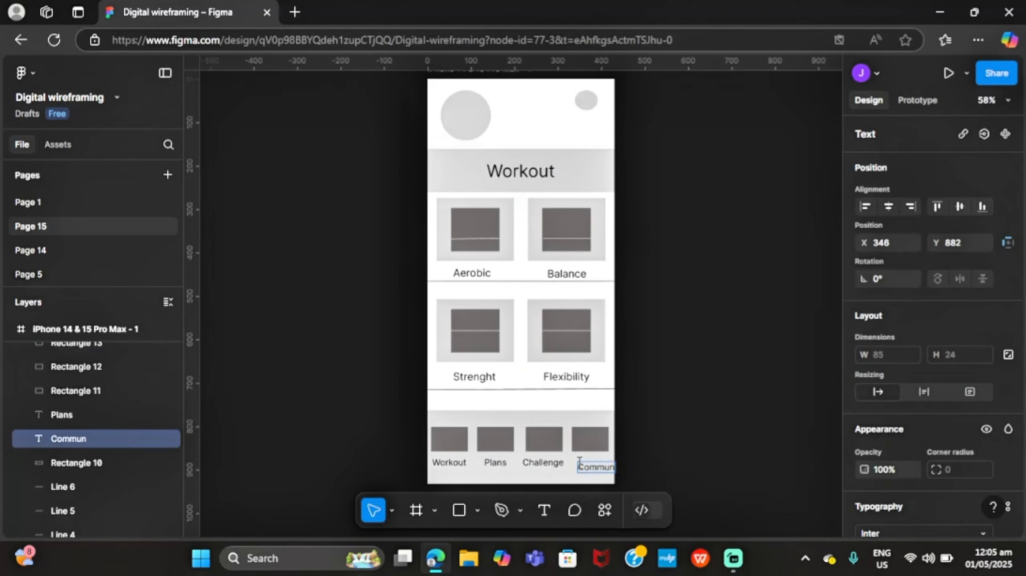
pyautogui.press('Escape')
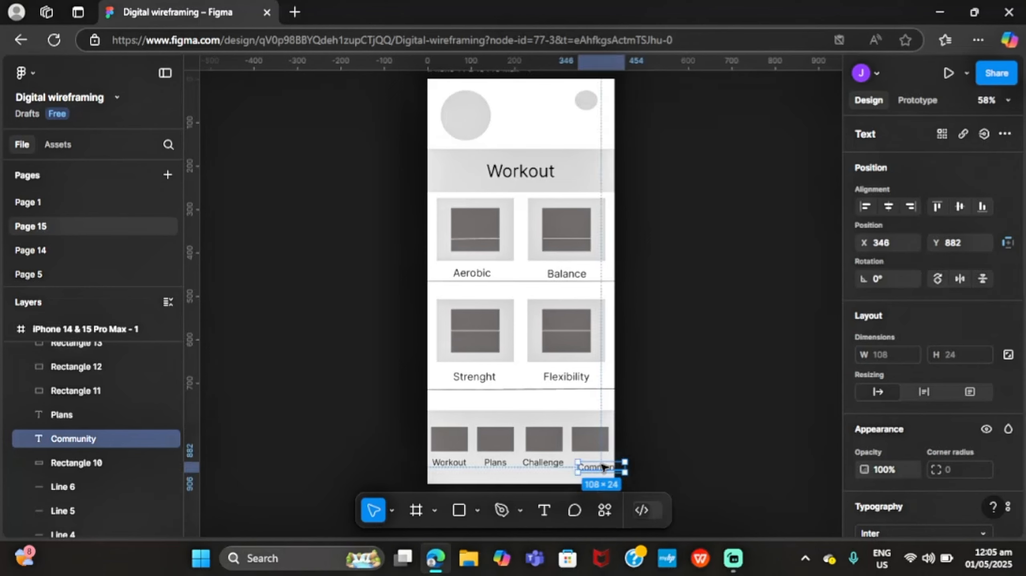
pyautogui.moveTo(594, 475); pyautogui.dragTo(587, 462)
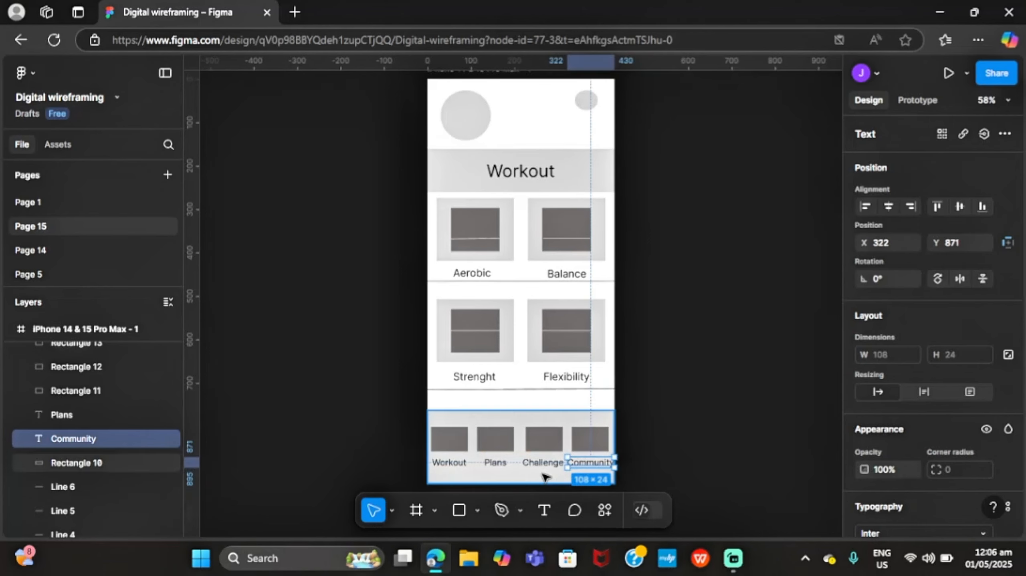
pyautogui.click(544, 474)
# Step: Add the text "Logo" and center it horizontally inside the big header circle
pyautogui.click(466, 114)
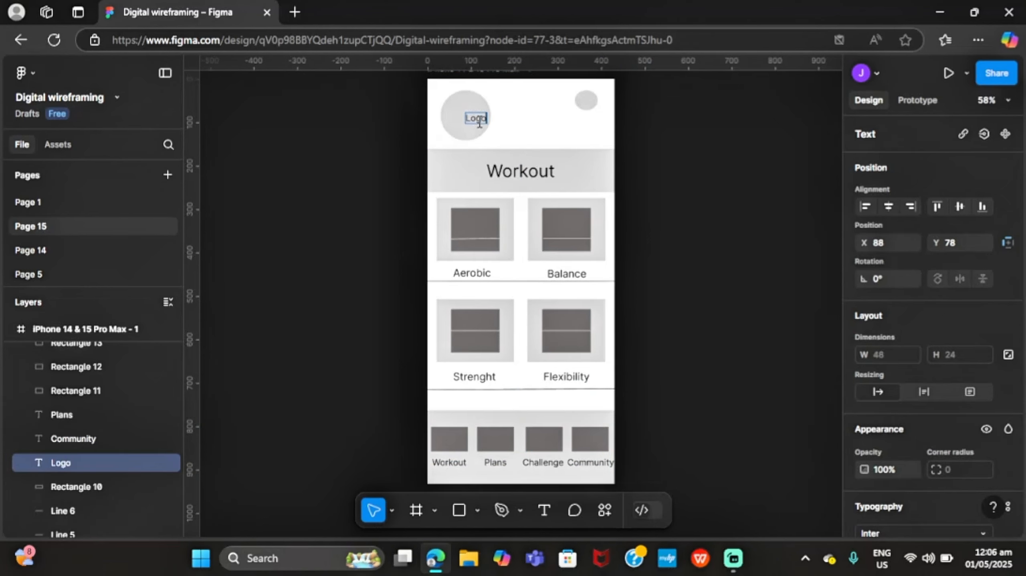
pyautogui.moveTo(475, 123); pyautogui.dragTo(466, 126)
pyautogui.click(548, 131)
# Step: Add a "Settings" label above the small header circle and reduce its font size
pyautogui.click(585, 119)
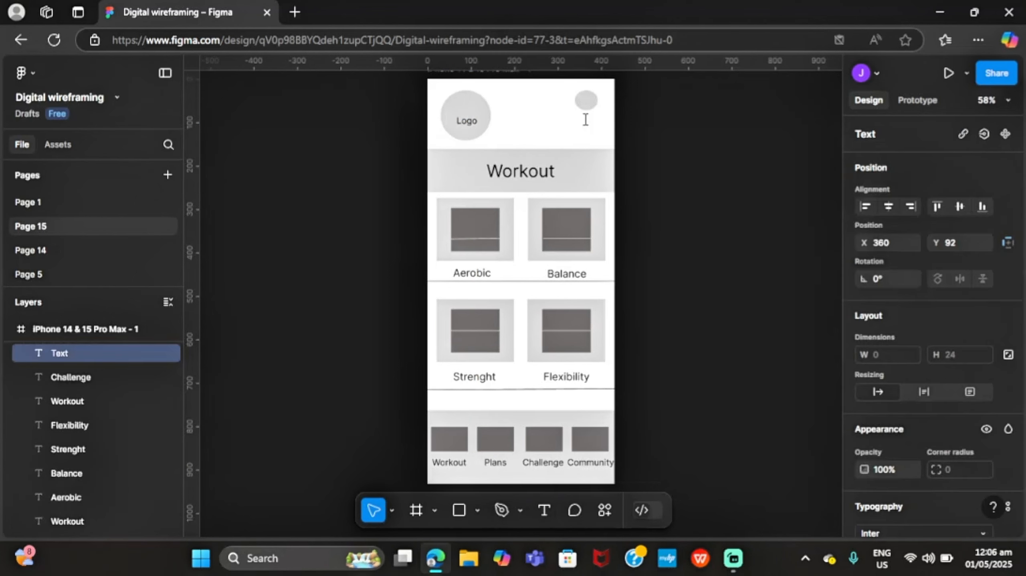
pyautogui.moveTo(605, 133); pyautogui.dragTo(588, 85)
pyautogui.scroll(-5, 962, 411)
pyautogui.click(983, 352)
pyautogui.click(970, 292)
pyautogui.click(578, 150)
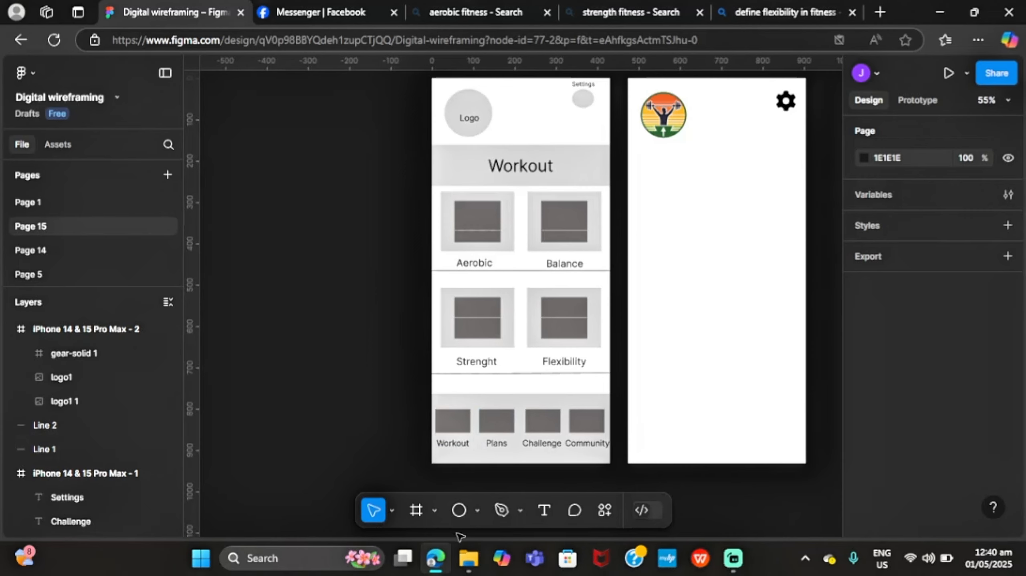
# Step: Draw a banner rectangle about 445 × 100 in the second iPhone frame, beneath the logo and gear icon
pyautogui.click(469, 559)
pyautogui.click(400, 488)
pyautogui.click(437, 512)
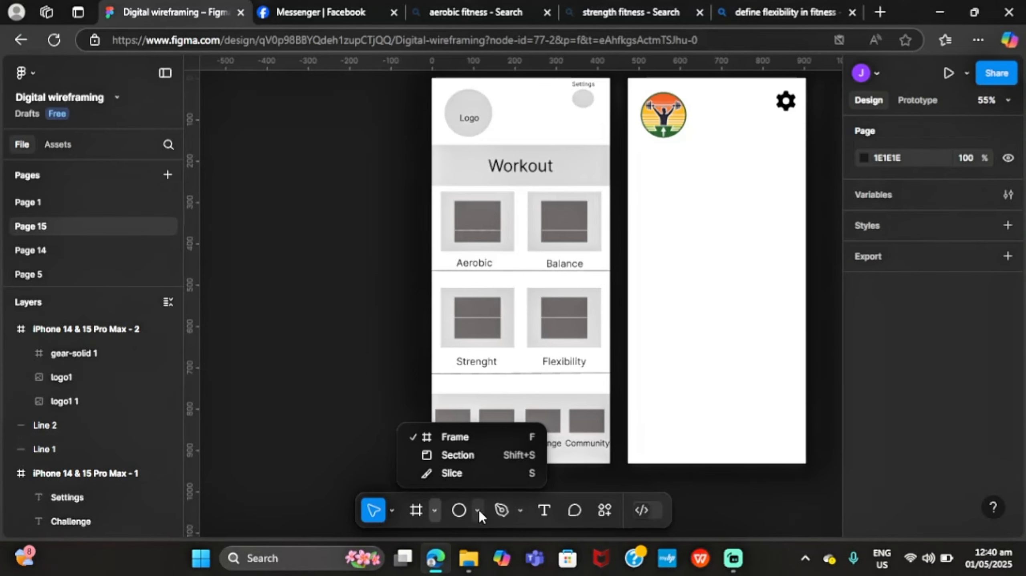
pyautogui.click(477, 512)
pyautogui.click(476, 366)
pyautogui.click(642, 164)
pyautogui.moveTo(662, 165); pyautogui.dragTo(781, 170)
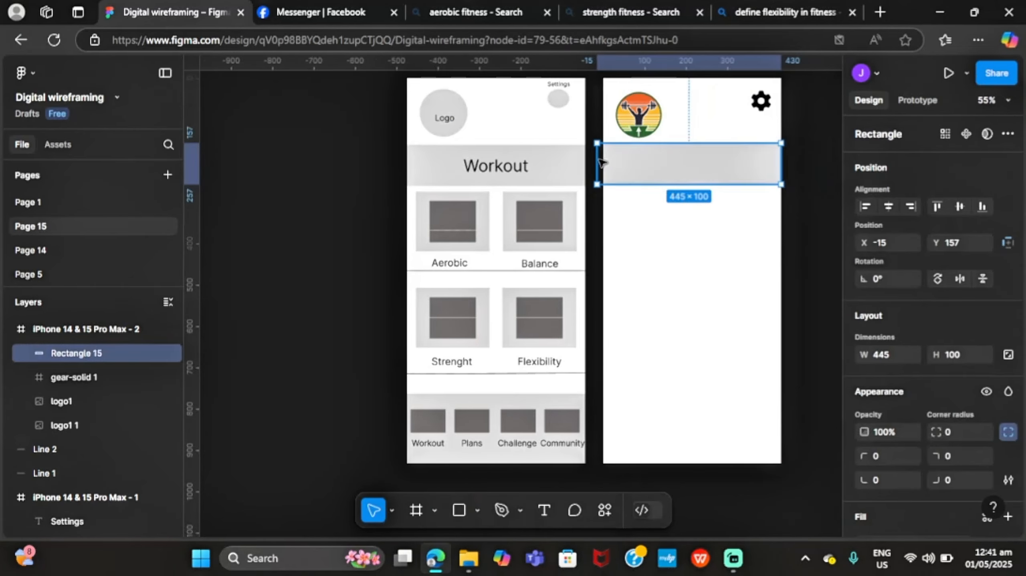
# Step: Trim the new banner rectangle to the frame's width and extend it downward to 430 × 136
pyautogui.moveTo(599, 161); pyautogui.dragTo(610, 174)
pyautogui.click(662, 210)
pyautogui.click(737, 180)
pyautogui.moveTo(714, 186); pyautogui.dragTo(715, 198)
pyautogui.click(609, 334)
# Step: Copy the Press-Up picture from the Pictures folder in File Explorer and replace the Figma banner rectangle with it
pyautogui.moveTo(404, 559)
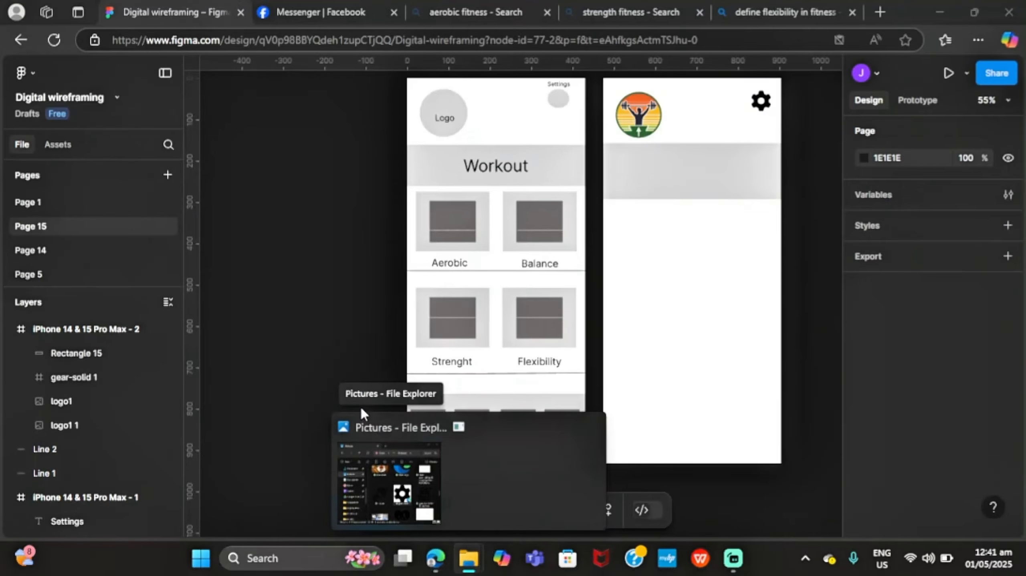
pyautogui.click(389, 480)
pyautogui.scroll(-5, 319, 242)
pyautogui.scroll(2, 307, 242)
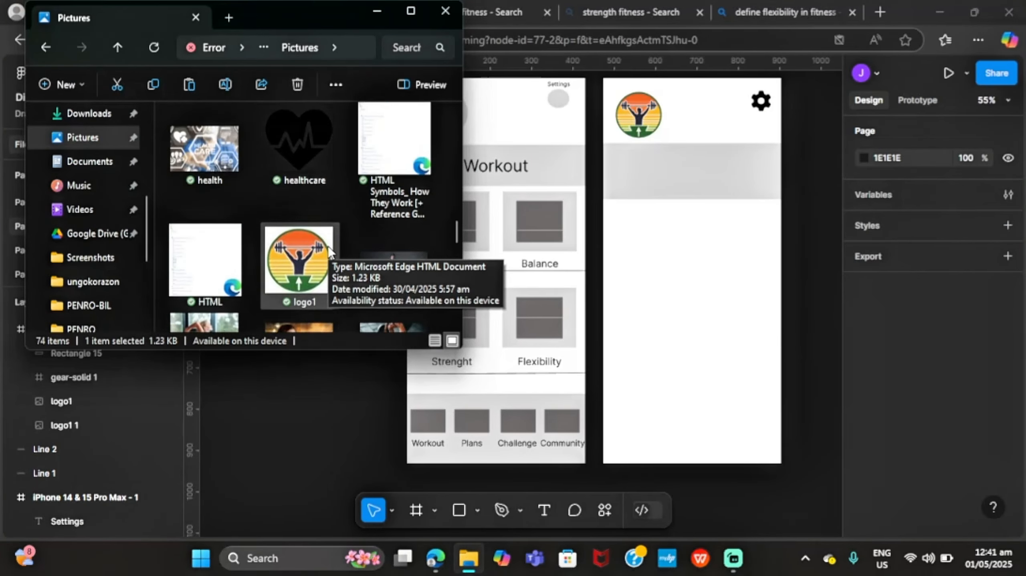
pyautogui.scroll(-6, 295, 226)
pyautogui.click(291, 145)
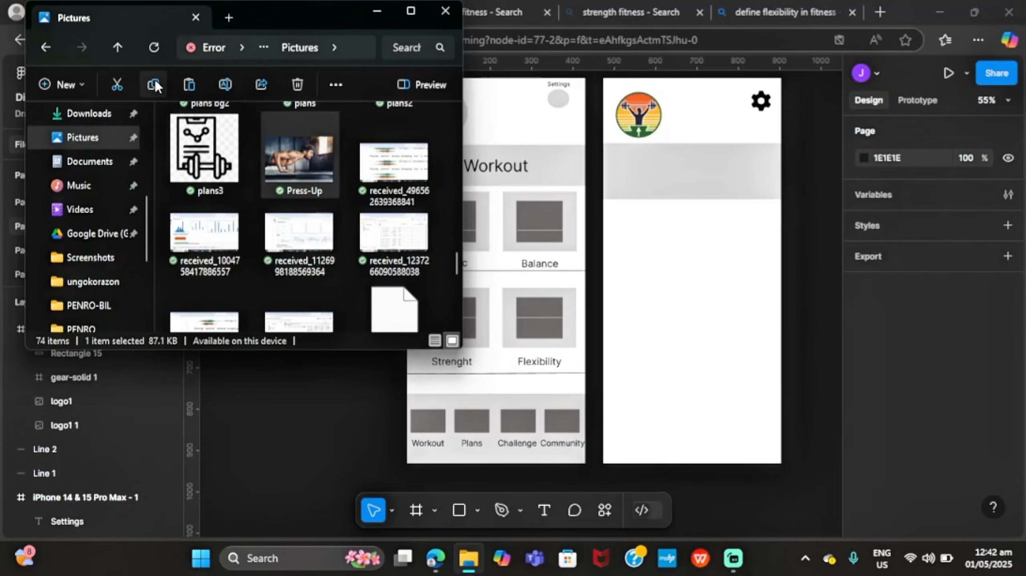
pyautogui.click(659, 179)
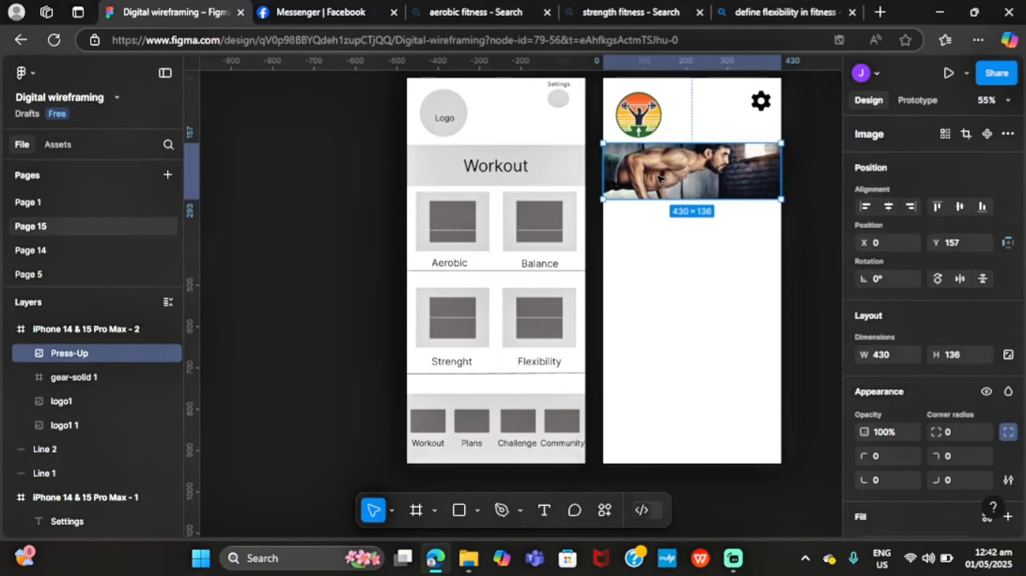
# Step: Add the text "Workout" on the press-up banner picture in the second frame and set its font size to 40
pyautogui.click(684, 173)
pyautogui.write('Workout')
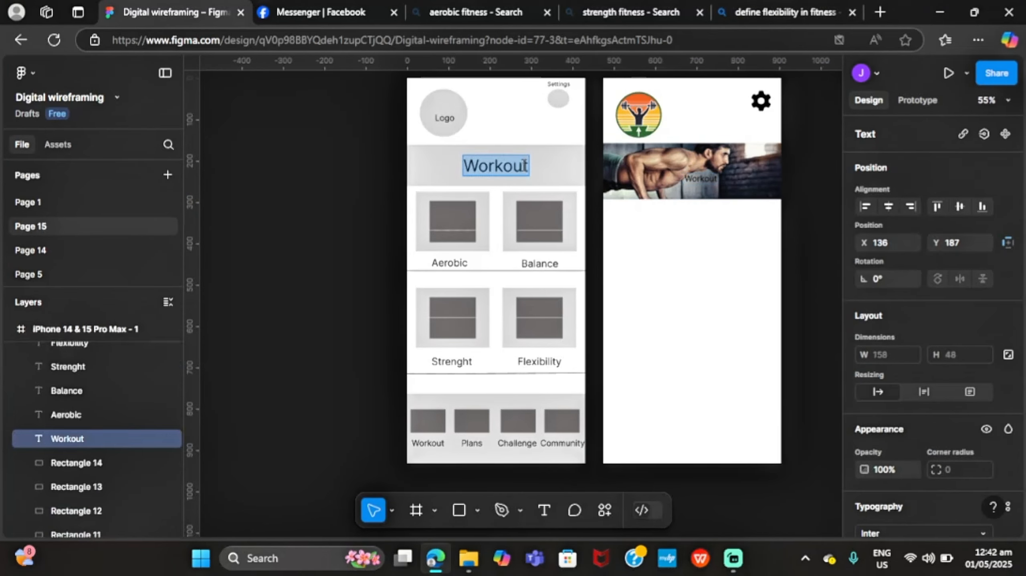
pyautogui.scroll(-8, 951, 414)
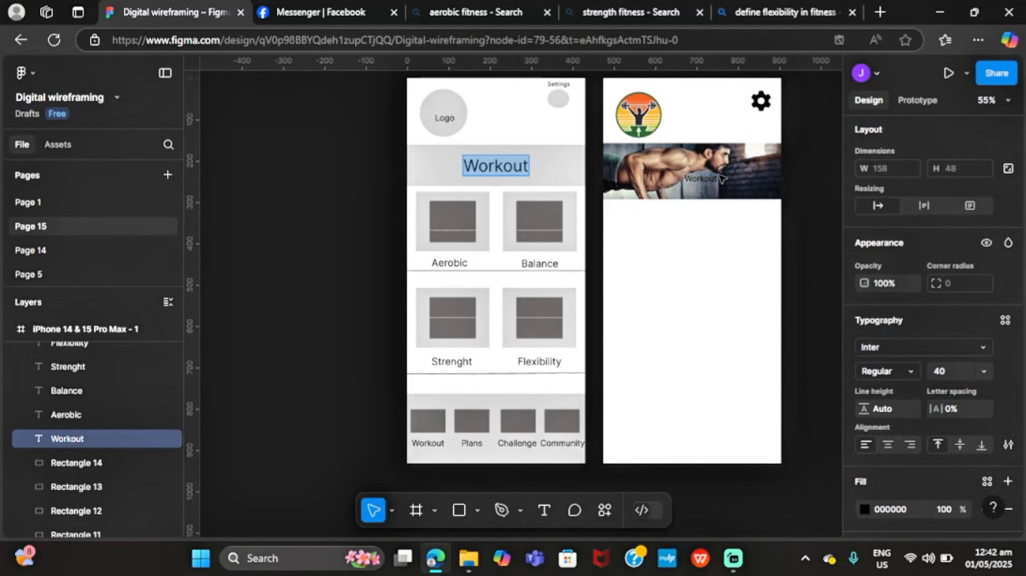
pyautogui.click(984, 248)
pyautogui.click(958, 329)
# Step: Set the banner's "Workout" text to fill D9D9D9 and Bold weight, placed toward the picture's lower right
pyautogui.click(864, 396)
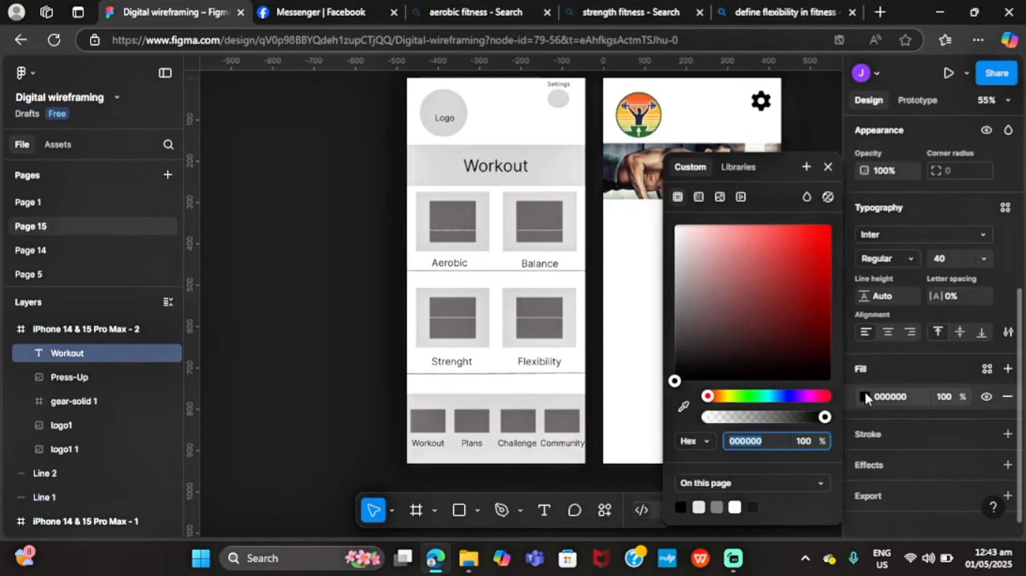
pyautogui.click(821, 281)
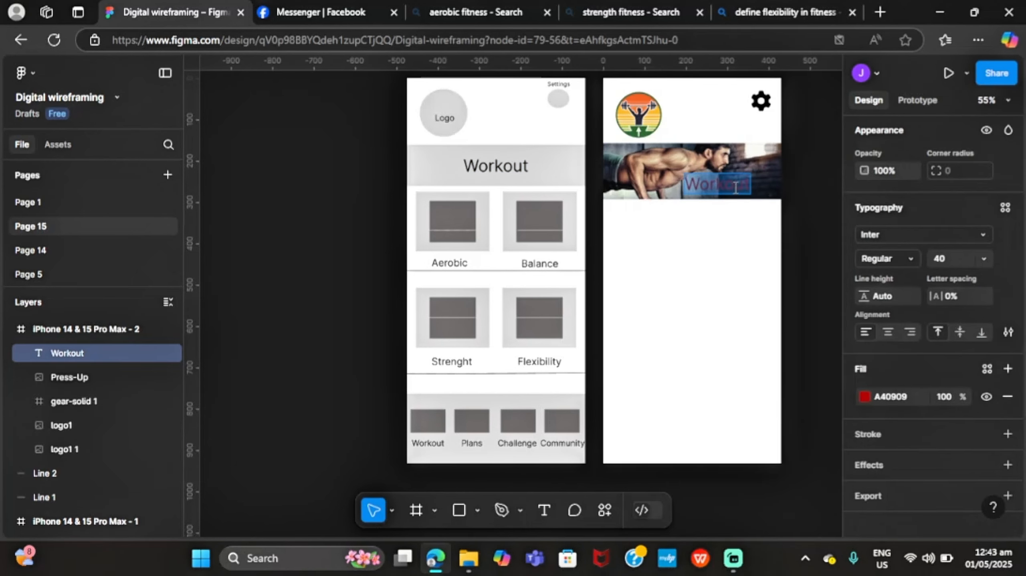
pyautogui.click(675, 227)
pyautogui.click(698, 507)
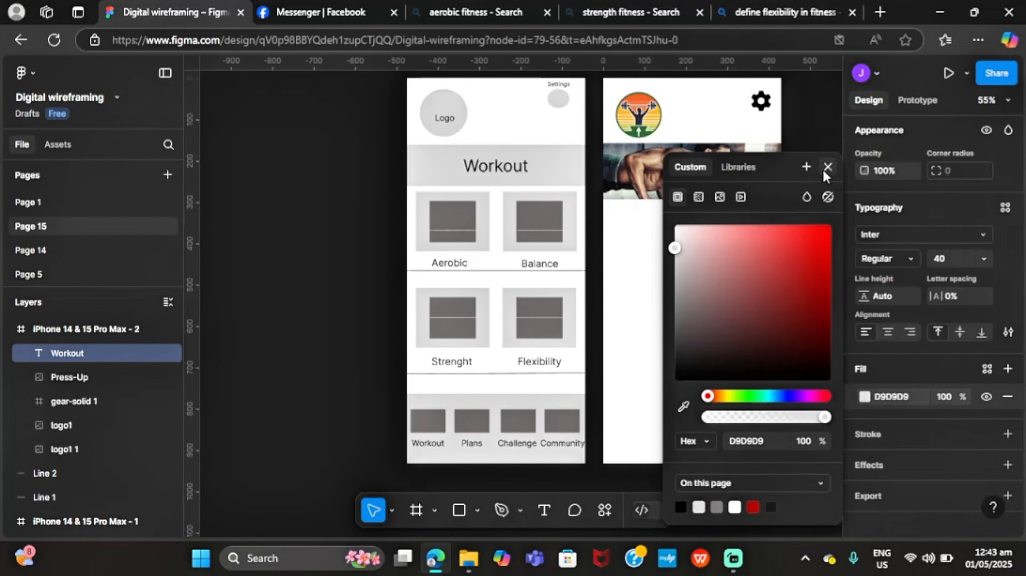
pyautogui.click(828, 167)
pyautogui.press('Escape')
pyautogui.click(886, 258)
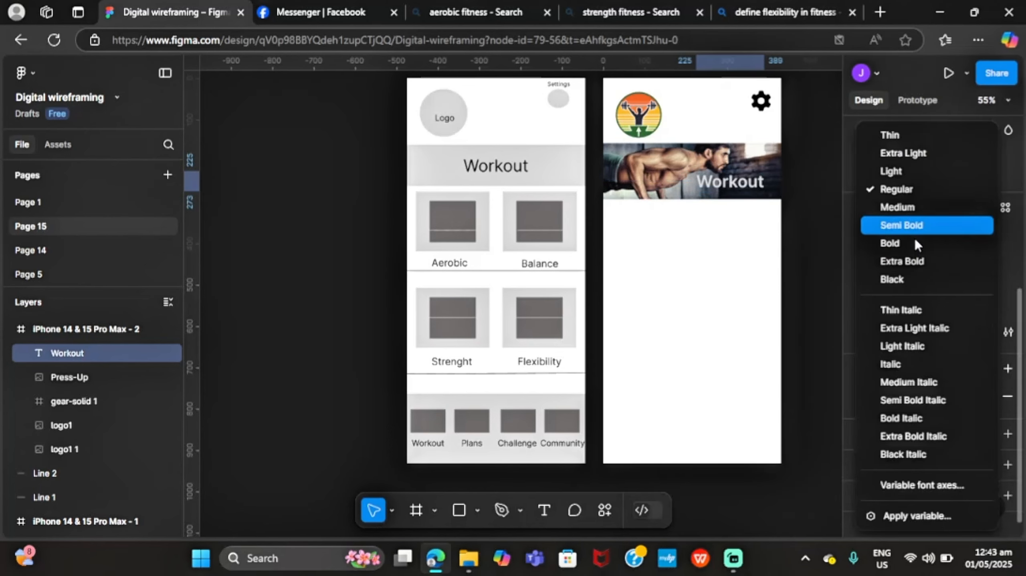
pyautogui.click(914, 241)
pyautogui.click(742, 241)
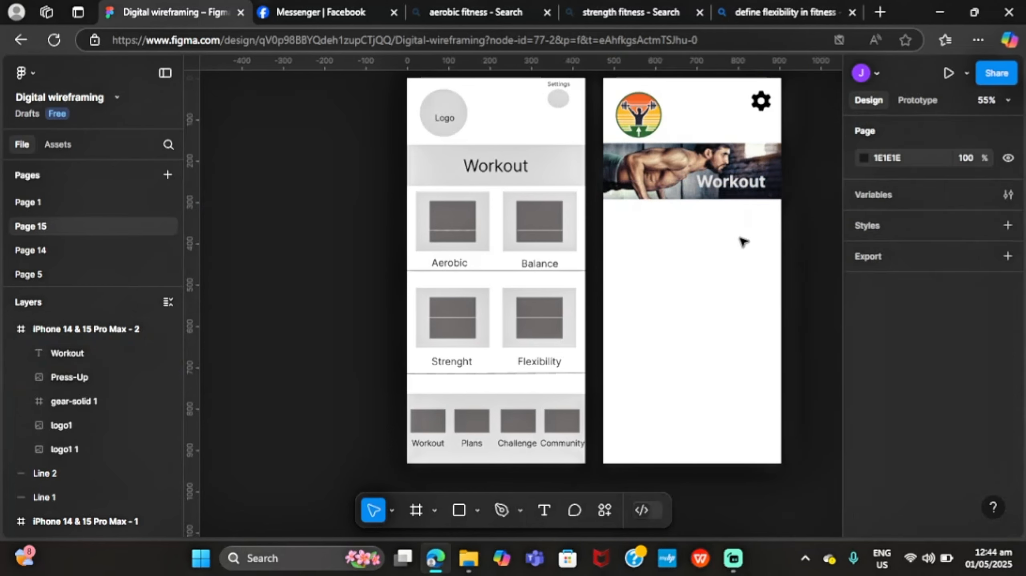
# Step: Copy the 178 × 145 Aerobic card rectangle from the wireframe and place it beneath the left part of the second frame's banner
pyautogui.moveTo(606, 223); pyautogui.dragTo(647, 265)
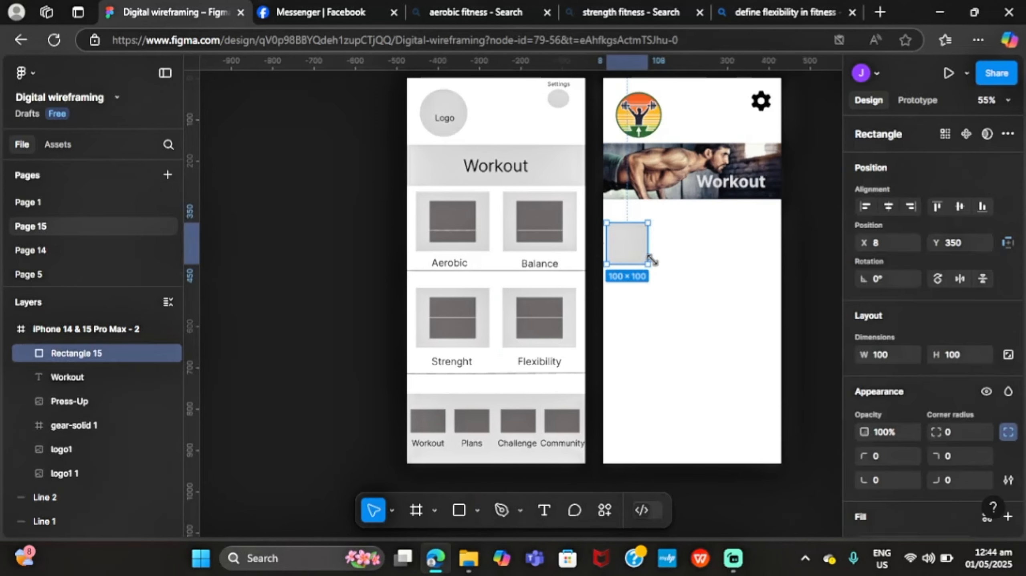
pyautogui.press('Delete')
pyautogui.click(486, 214)
pyautogui.rightClick(479, 211)
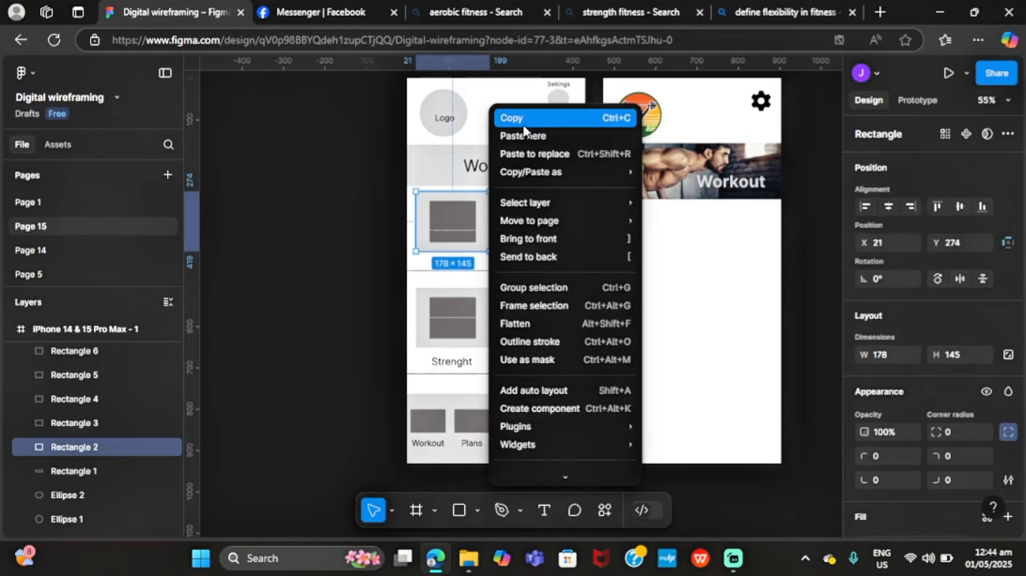
pyautogui.click(622, 249)
pyautogui.rightClick(622, 244)
pyautogui.click(662, 133)
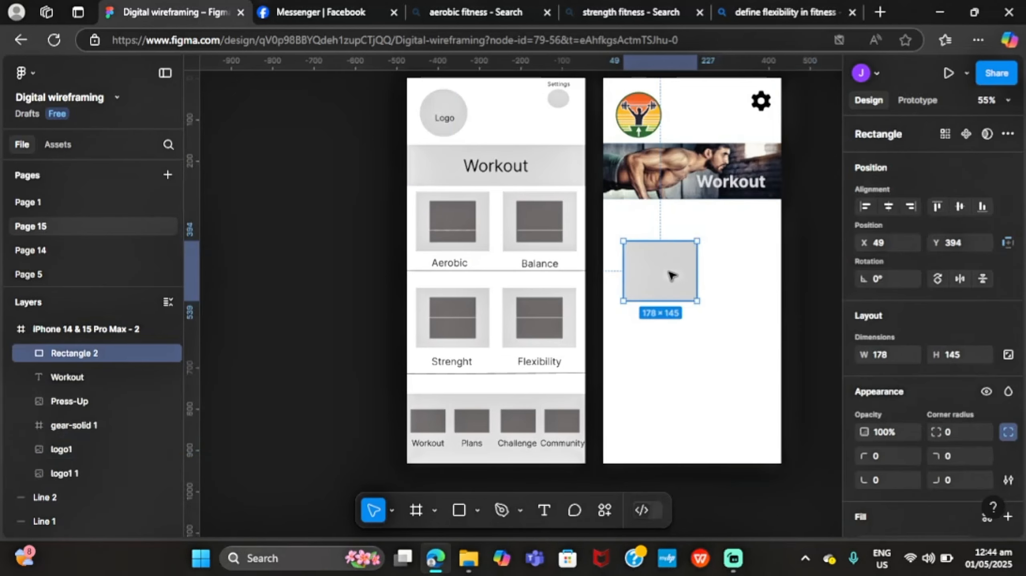
pyautogui.moveTo(672, 271); pyautogui.dragTo(654, 235)
# Step: Paste another 178 × 145 card rectangle beside the first one to complete the row beneath the banner
pyautogui.click(724, 262)
pyautogui.rightClick(725, 263)
pyautogui.click(766, 135)
pyautogui.click(622, 331)
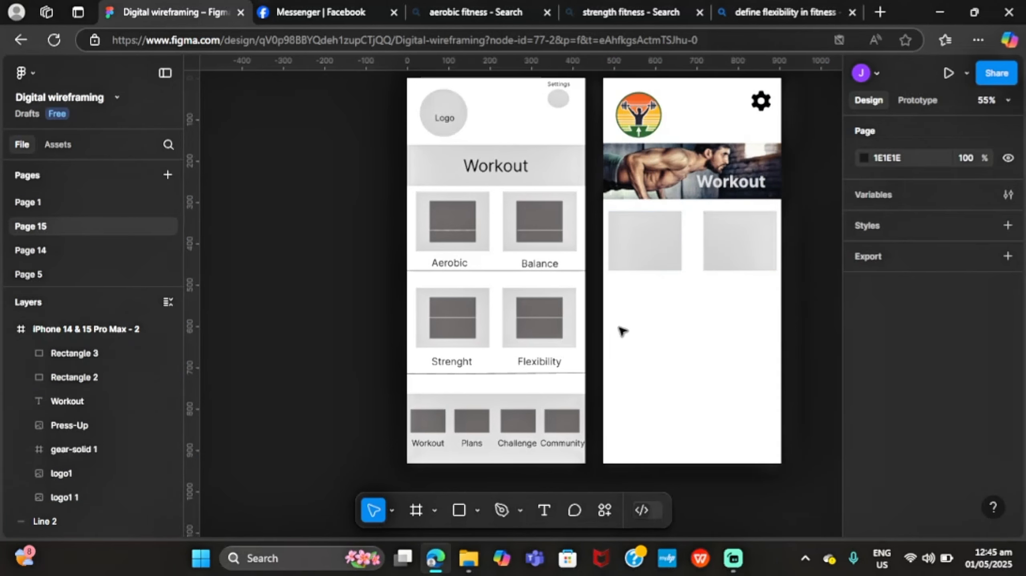
# Step: Draw a horizontal divider line across the full width of the second frame, beneath the two card rectangles
pyautogui.click(477, 511)
pyautogui.click(444, 380)
pyautogui.moveTo(604, 288)
pyautogui.mouseDown()
pyautogui.moveTo(790, 287)
pyautogui.moveTo(780, 288)
pyautogui.mouseUp()
pyautogui.click(755, 355)
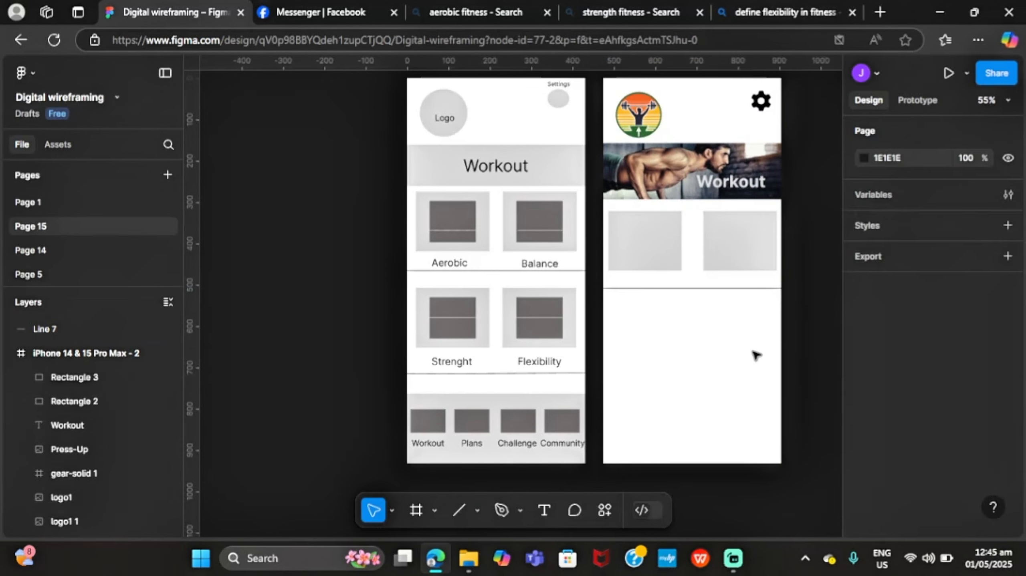
# Step: Copy a card rectangle and paste it twice below the divider line, forming a second row aligned with the first
pyautogui.click(645, 230)
pyautogui.rightClick(645, 231)
pyautogui.click(636, 321)
pyautogui.rightClick(636, 321)
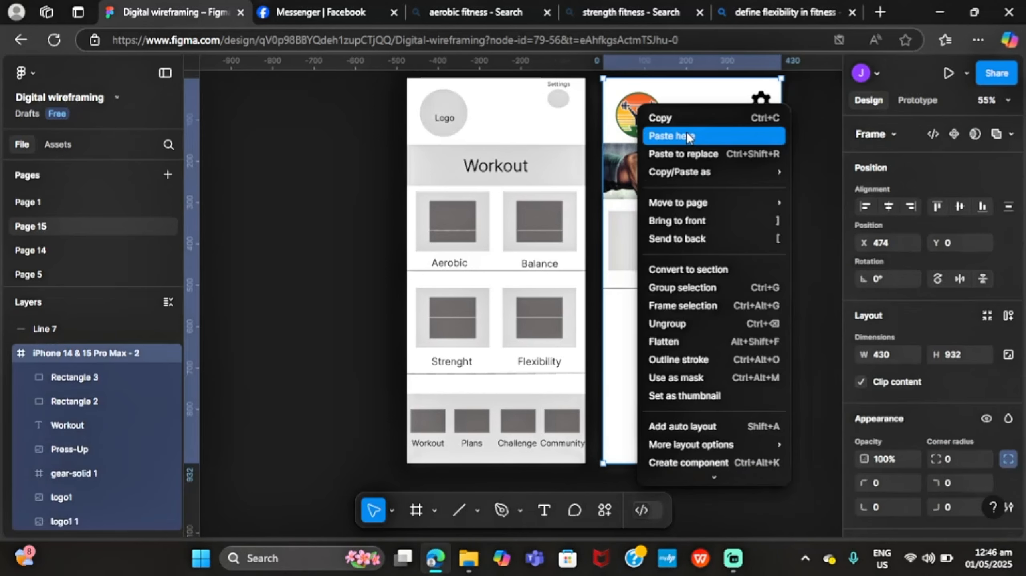
pyautogui.click(684, 135)
pyautogui.click(723, 353)
pyautogui.rightClick(729, 351)
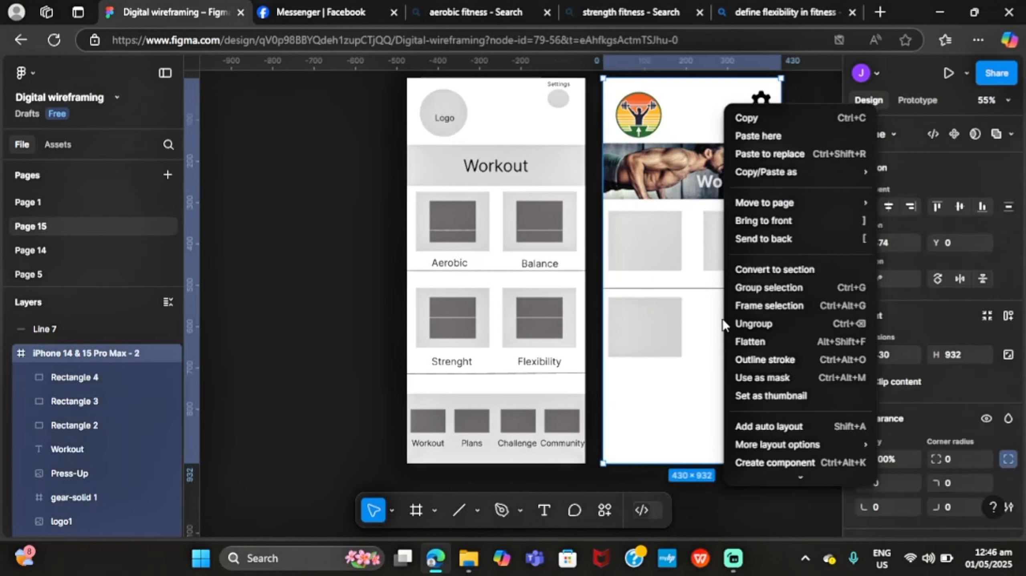
pyautogui.click(751, 136)
pyautogui.moveTo(737, 347); pyautogui.dragTo(719, 326)
pyautogui.click(731, 408)
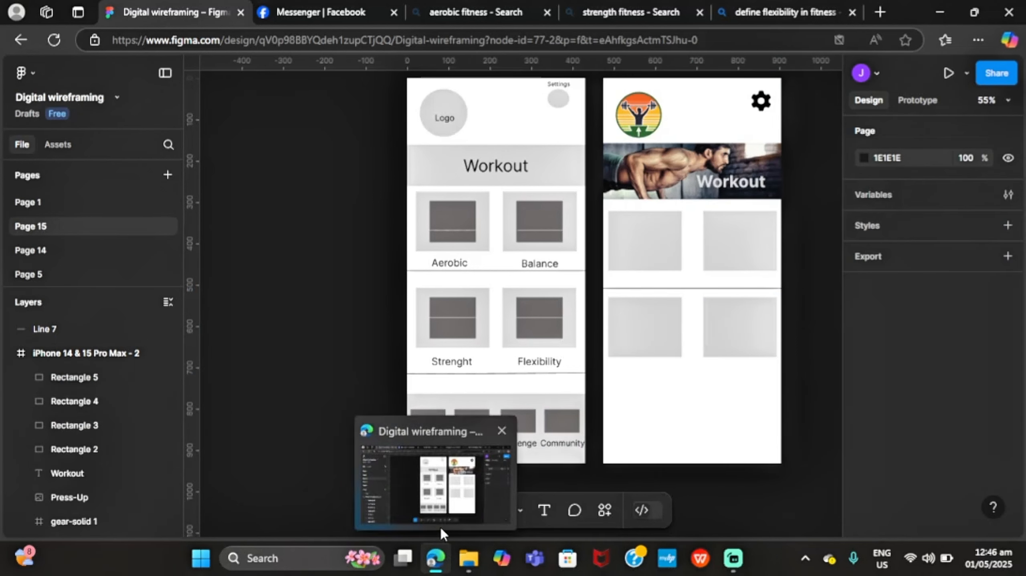
# Step: Draw a second divider line about 430 wide across the frame, beneath the second row of cards
pyautogui.click(459, 510)
pyautogui.moveTo(602, 381); pyautogui.dragTo(780, 381)
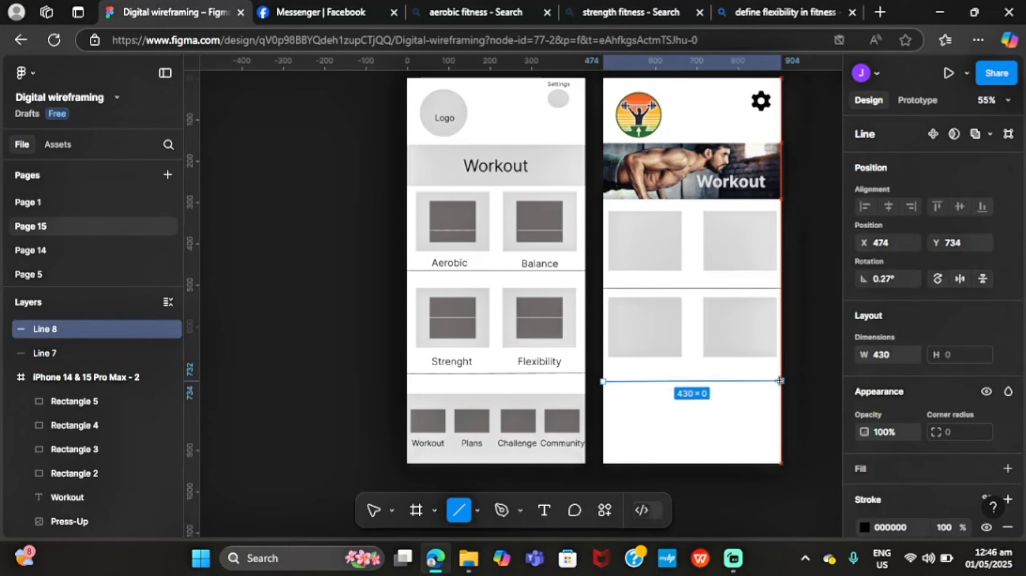
pyautogui.click(678, 403)
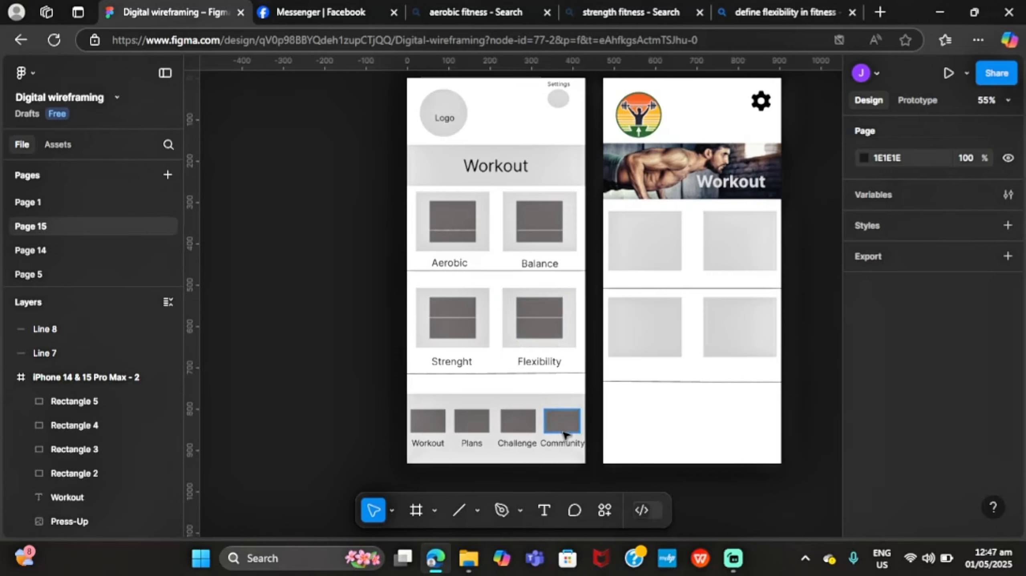
# Step: Copy the Aerobic-exercise1 picture from the Pictures folder in File Explorer and replace the upper-left card in Figma with it
pyautogui.click(470, 560)
pyautogui.click(384, 460)
pyautogui.scroll(-6, 320, 226)
pyautogui.scroll(4, 320, 226)
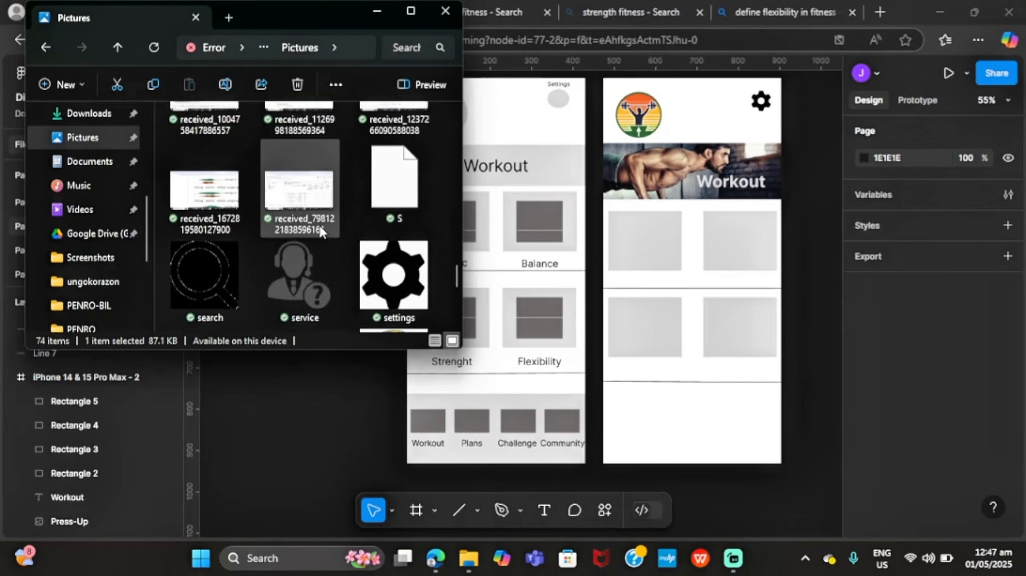
pyautogui.scroll(15, 321, 231)
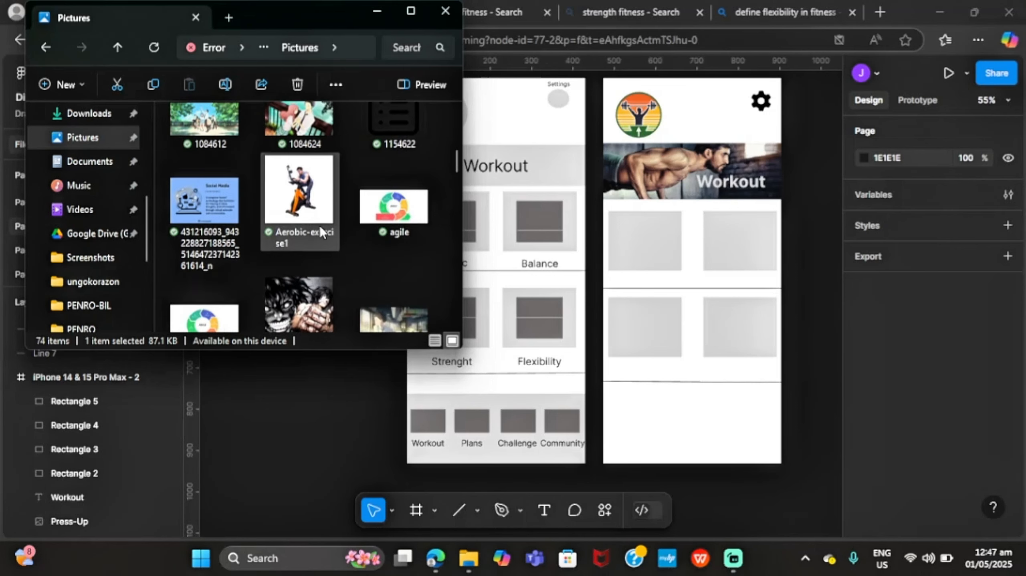
pyautogui.click(278, 191)
pyautogui.click(153, 84)
pyautogui.rightClick(652, 230)
pyautogui.click(696, 143)
pyautogui.press('Delete')
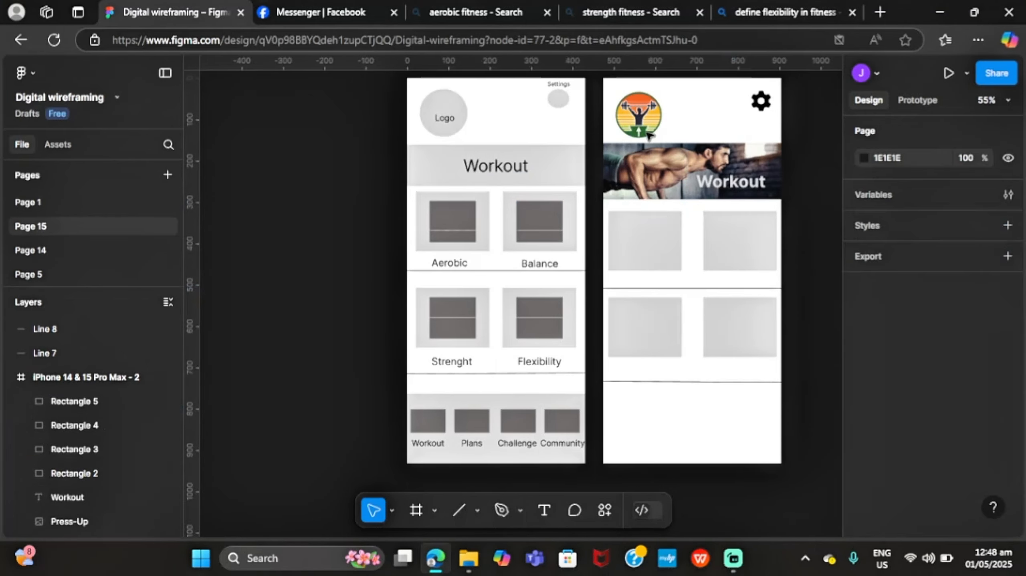
pyautogui.click(648, 256)
pyautogui.hotkey('ctrl', 'shift', 'r')
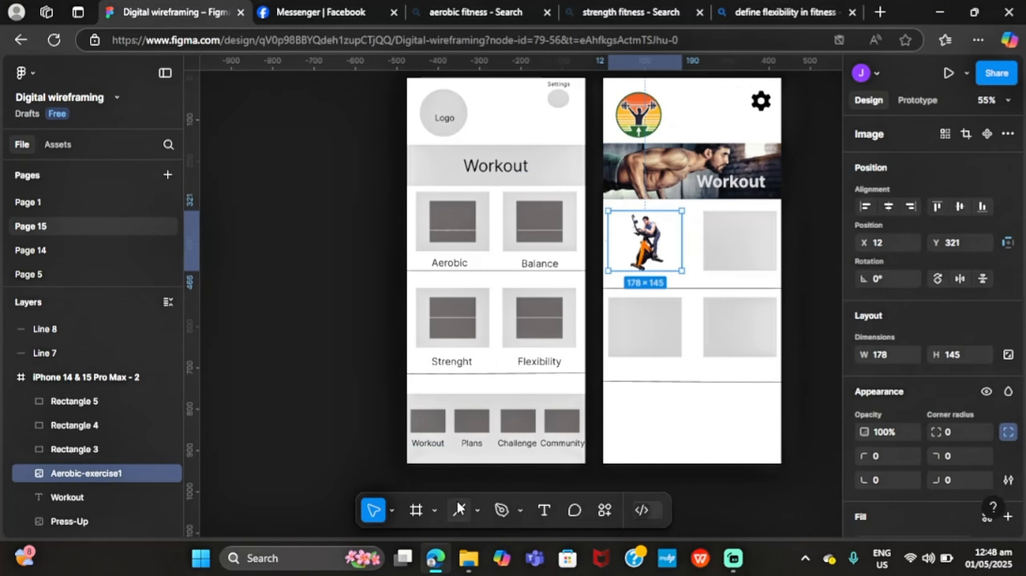
# Step: Copy the OIP (1) picture from File Explorer and replace the upper-right card in Figma with it
pyautogui.hotkey('alt', 'Tab')
pyautogui.scroll(2, 246, 208)
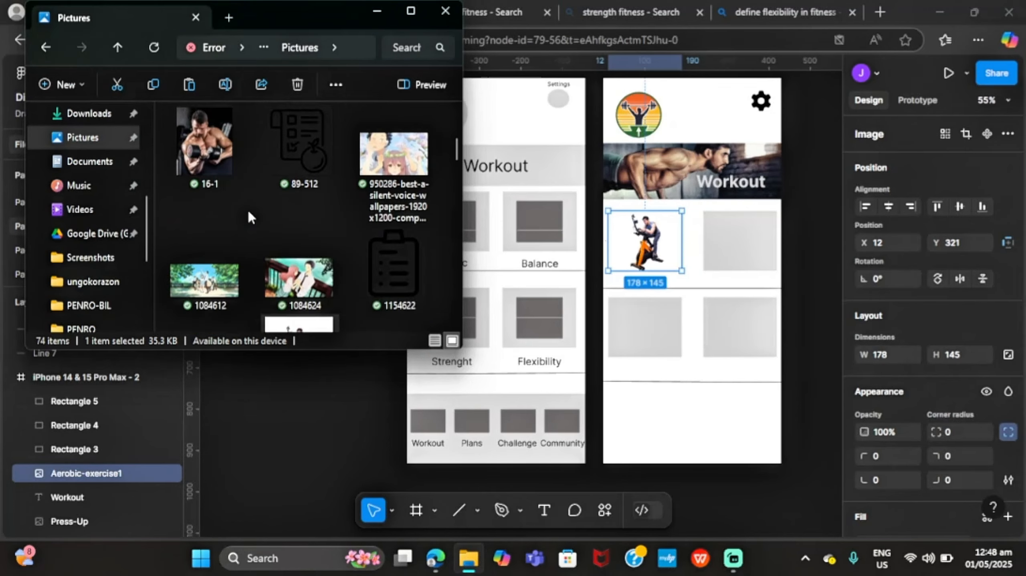
pyautogui.scroll(-15, 247, 209)
pyautogui.click(408, 131)
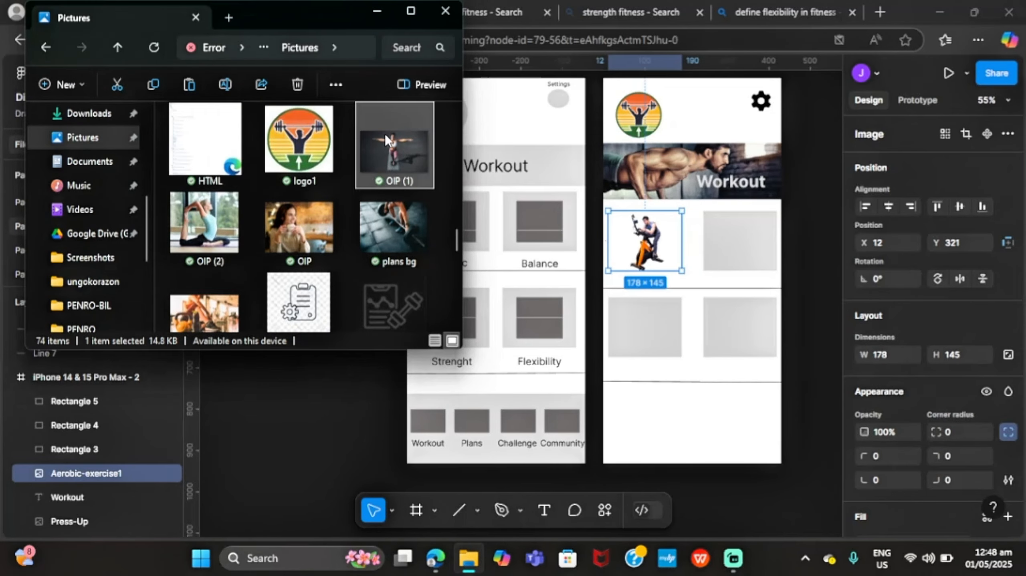
pyautogui.click(729, 243)
pyautogui.hotkey('ctrl', 'v')
# Step: Copy the 16-1 picture from File Explorer and replace the lower-left card in Figma with it
pyautogui.click(468, 558)
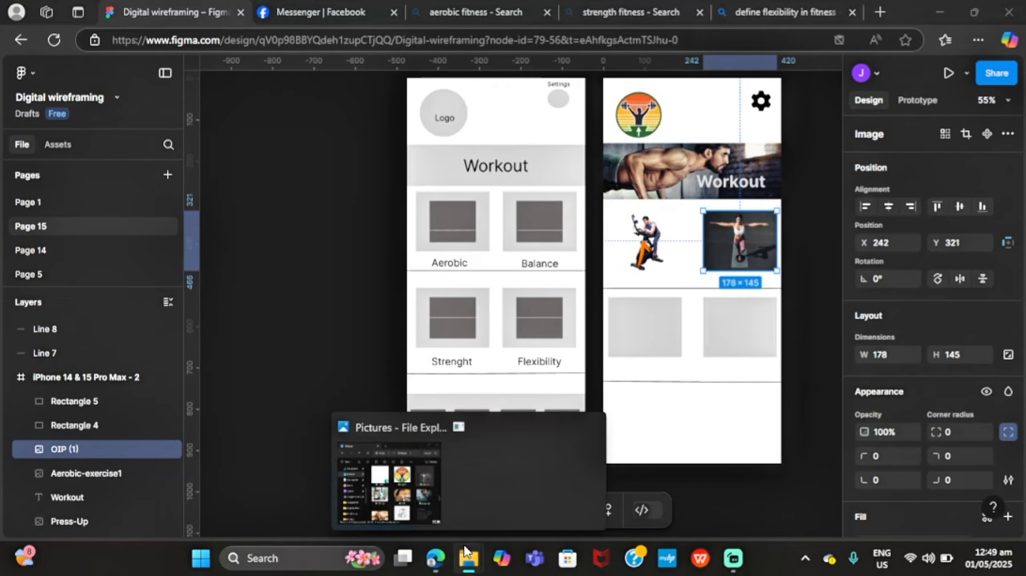
pyautogui.click(406, 484)
pyautogui.scroll(-10, 342, 238)
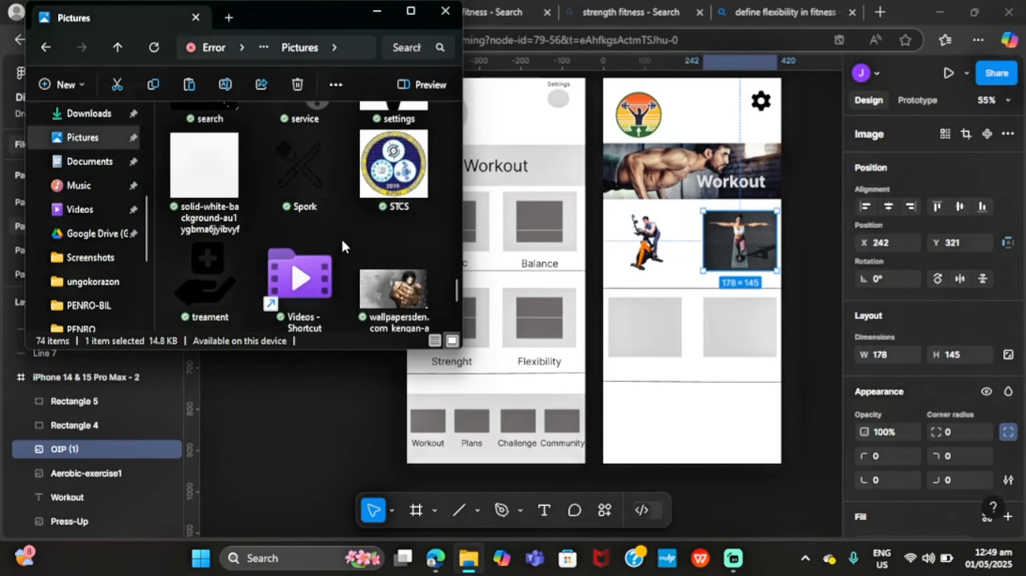
pyautogui.scroll(20, 342, 238)
pyautogui.scroll(5, 342, 242)
pyautogui.click(205, 185)
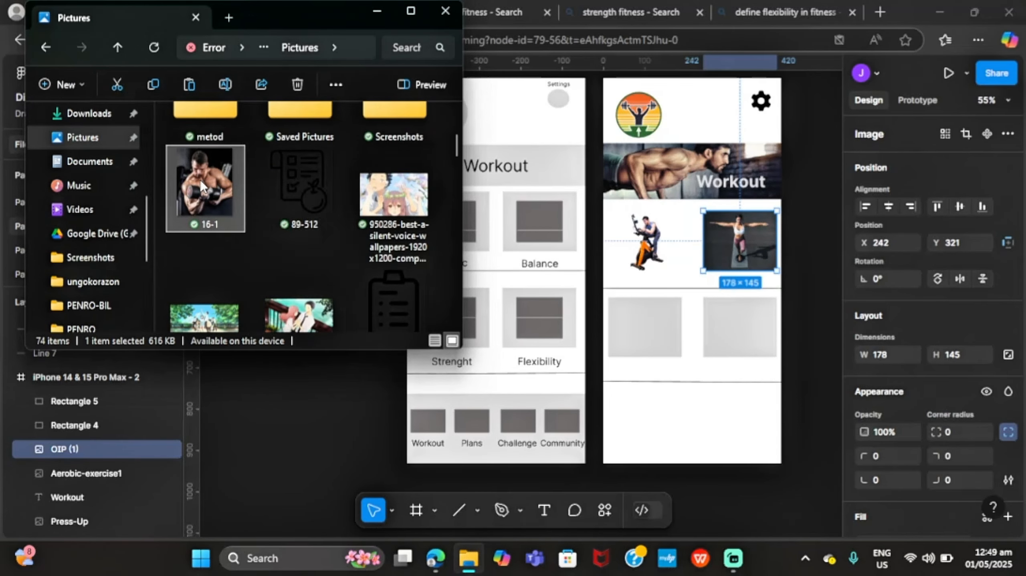
pyautogui.click(666, 330)
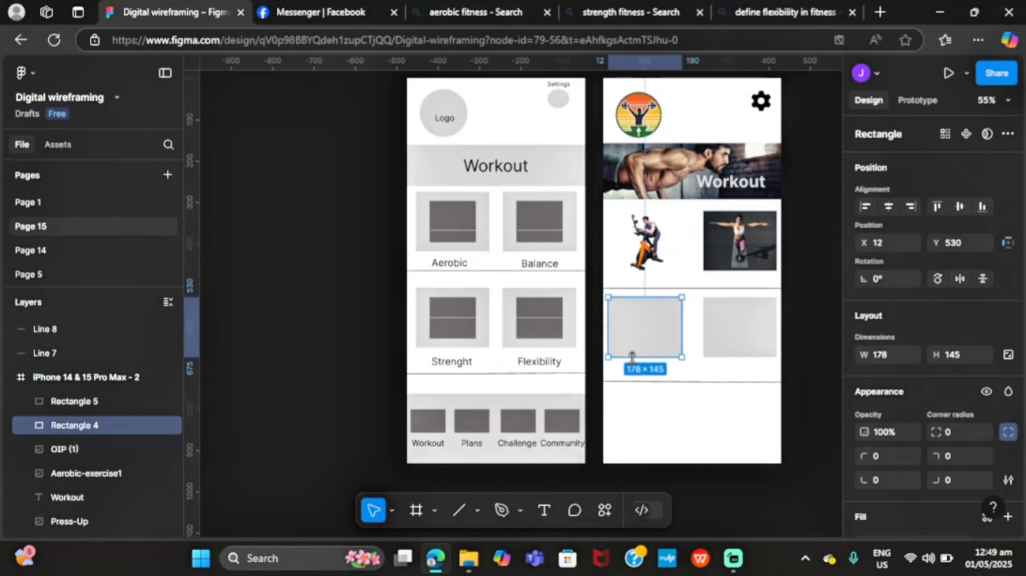
pyautogui.hotkey('ctrl', 'v')
# Step: Copy the OIP (2) picture from File Explorer and replace the lower-right card in Figma with it
pyautogui.click(337, 256)
pyautogui.click(727, 332)
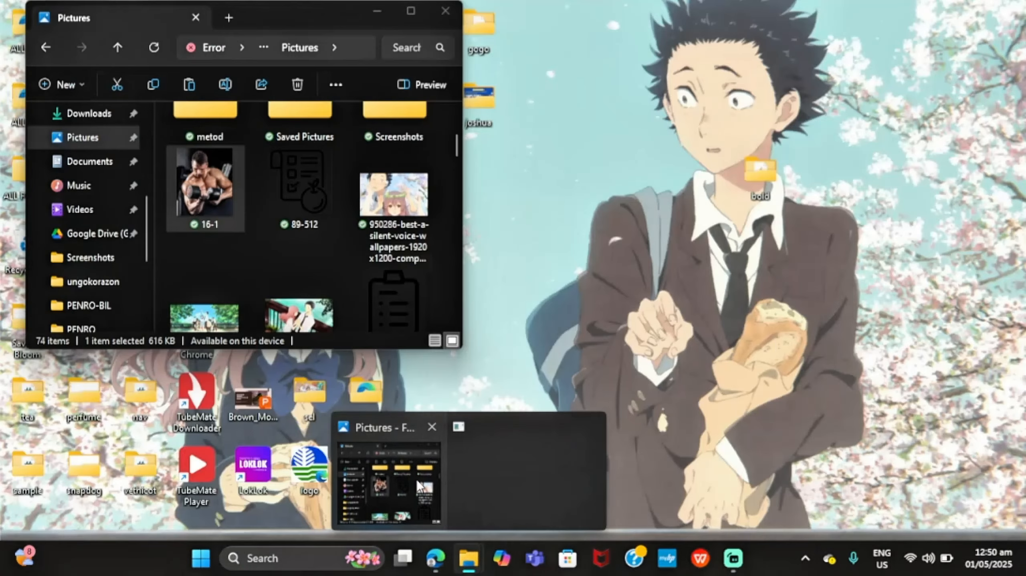
pyautogui.click(468, 496)
pyautogui.scroll(-5, 298, 210)
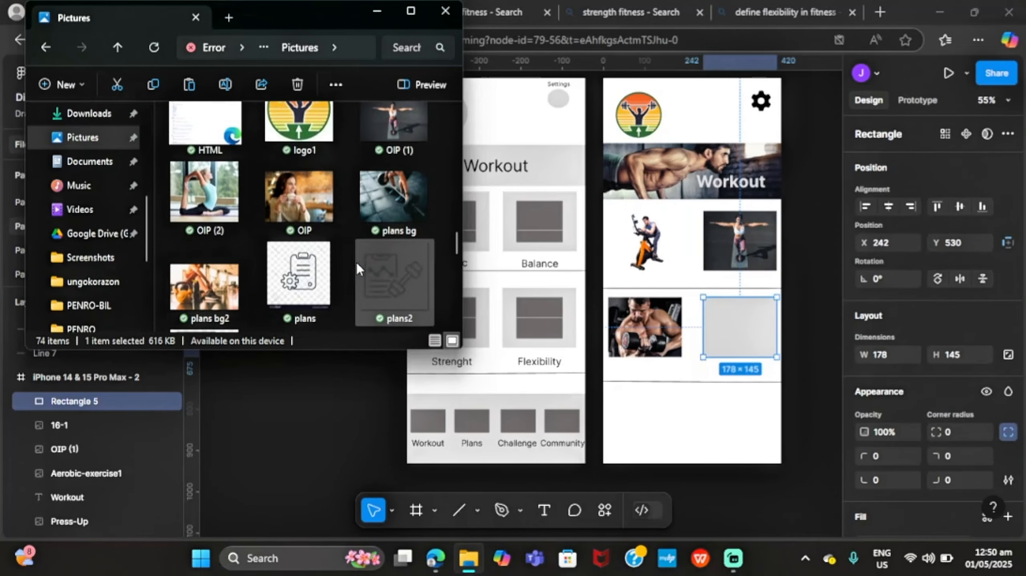
pyautogui.click(194, 212)
pyautogui.click(152, 84)
pyautogui.hotkey('alt', 'Tab')
pyautogui.hotkey('ctrl', 'v')
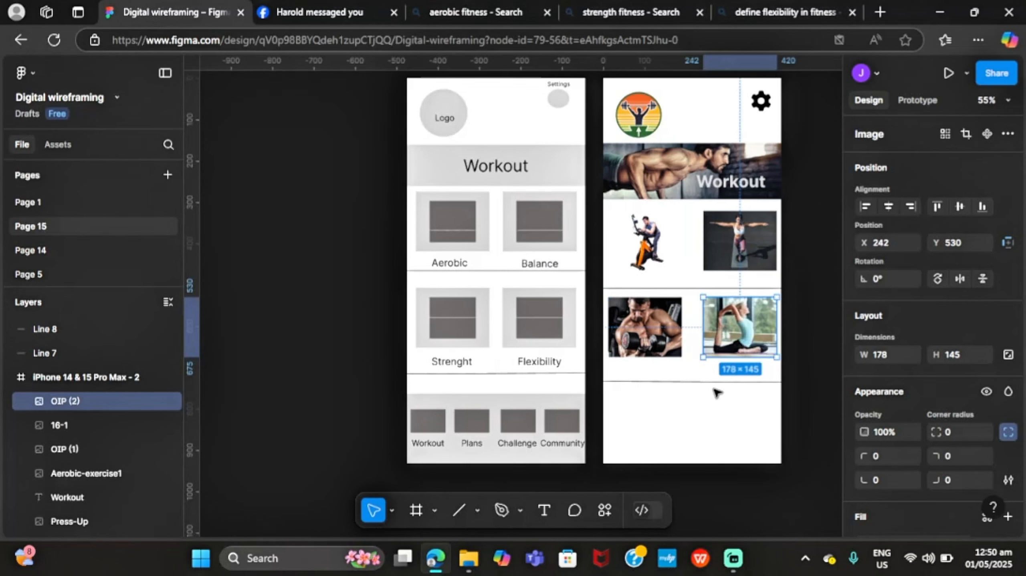
# Step: Add an "Aerobic" label centred beneath the exercise-bike picture, above the divider line
pyautogui.click(545, 512)
pyautogui.click(649, 280)
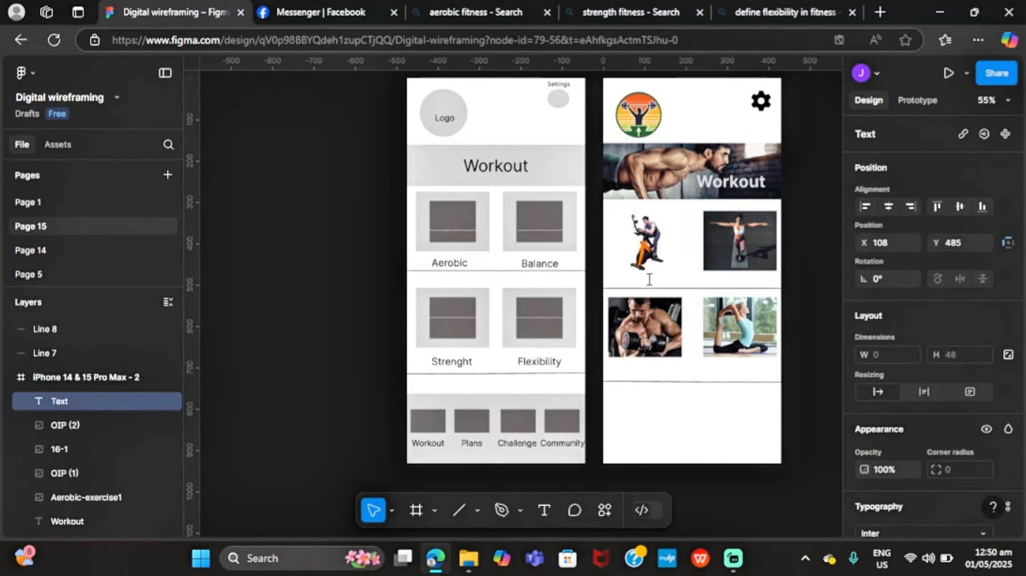
pyautogui.rightClick(435, 265)
pyautogui.click(448, 274)
pyautogui.click(545, 511)
pyautogui.click(636, 281)
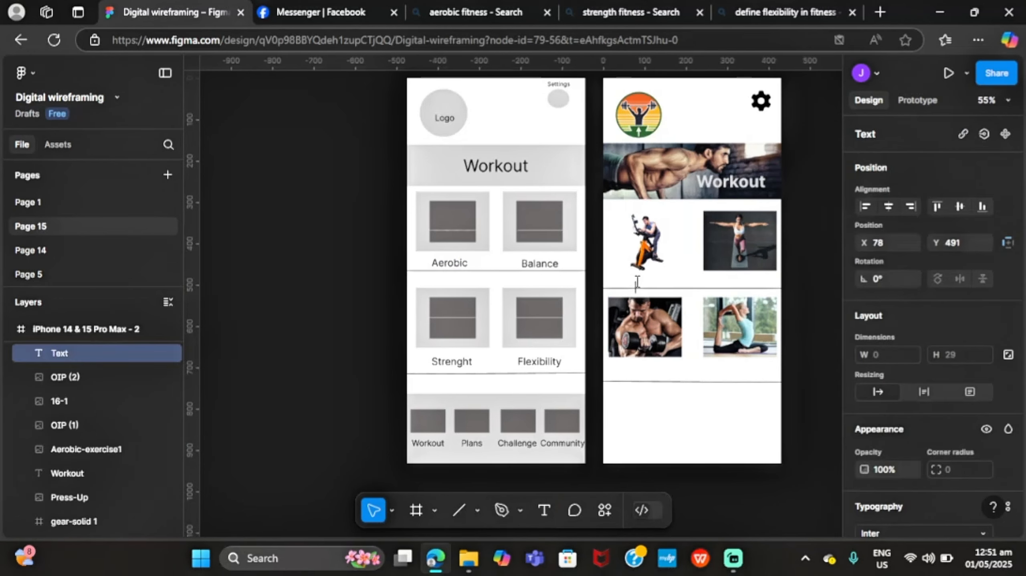
pyautogui.click(685, 288)
pyautogui.moveTo(656, 285); pyautogui.dragTo(648, 279)
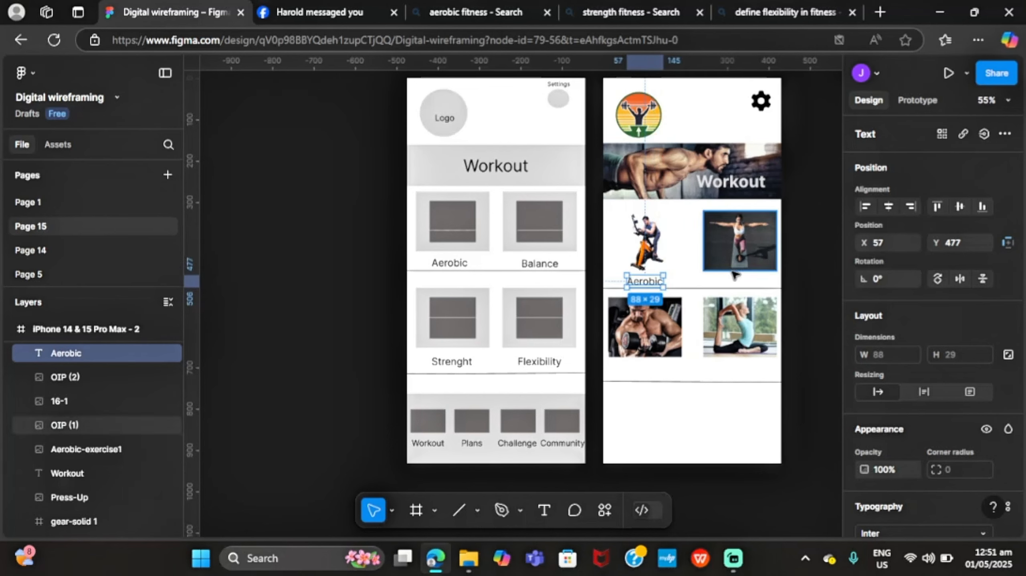
# Step: Set the font weight of the new "Aerobic" label to Semi Bold
pyautogui.click(735, 279)
pyautogui.doubleClick(648, 283)
pyautogui.scroll(-2, 898, 351)
pyautogui.click(887, 423)
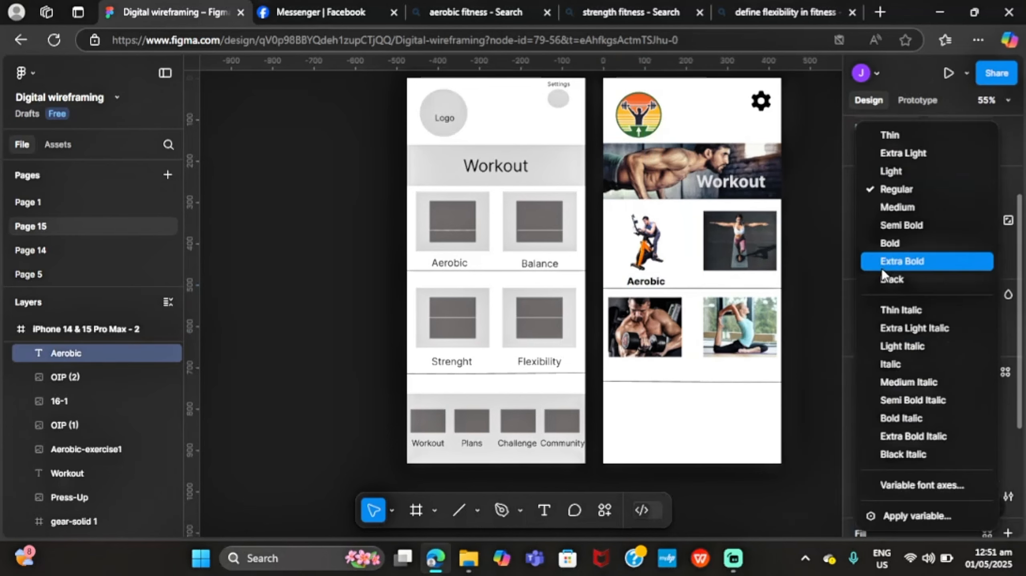
pyautogui.click(890, 227)
pyautogui.click(739, 281)
pyautogui.click(545, 510)
pyautogui.press('Escape')
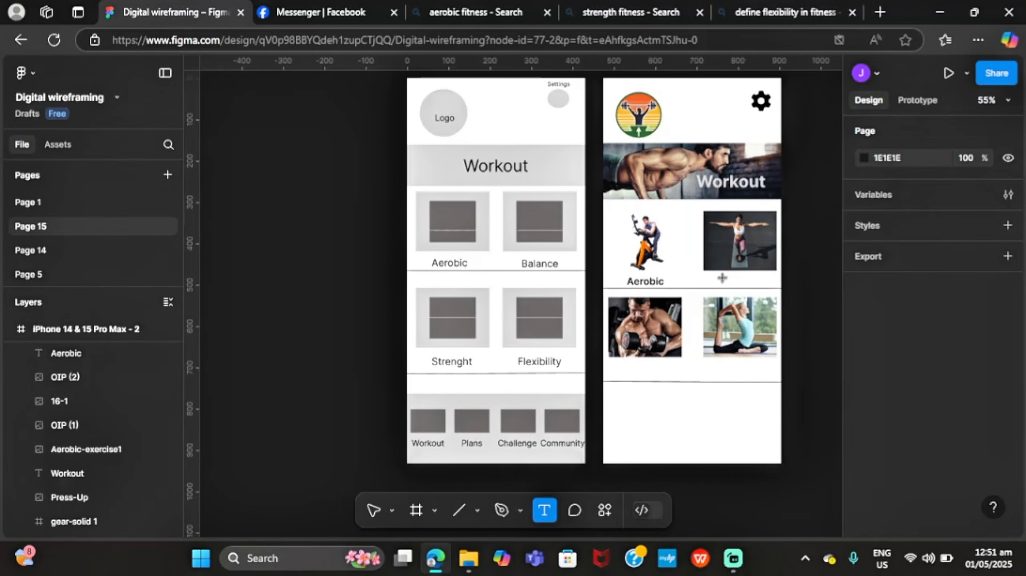
pyautogui.click(730, 284)
pyautogui.doubleClick(542, 264)
pyautogui.rightClick(564, 269)
pyautogui.click(619, 119)
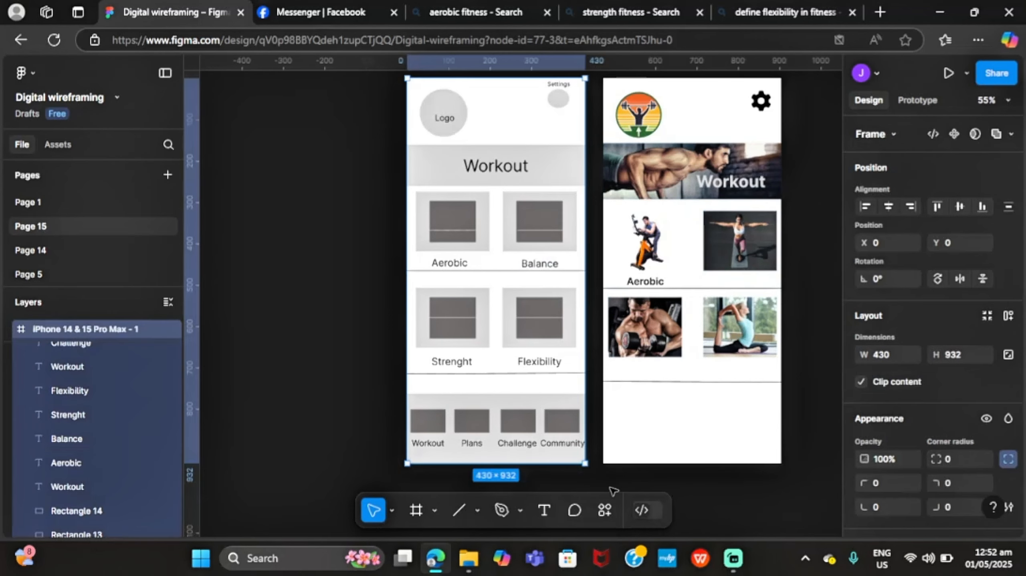
pyautogui.click(721, 282)
pyautogui.rightClick(720, 281)
pyautogui.click(752, 308)
pyautogui.click(786, 356)
pyautogui.press('Delete')
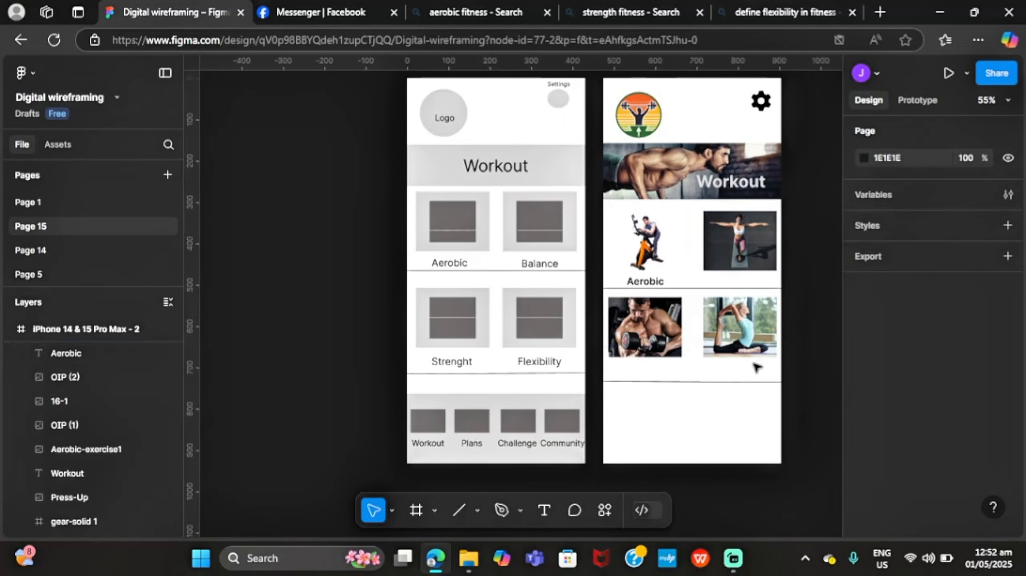
# Step: Copy the wireframe's "Balance" label beneath the balance picture in the second frame and set its font weight to Semi Bold
pyautogui.moveTo(560, 268); pyautogui.dragTo(563, 265)
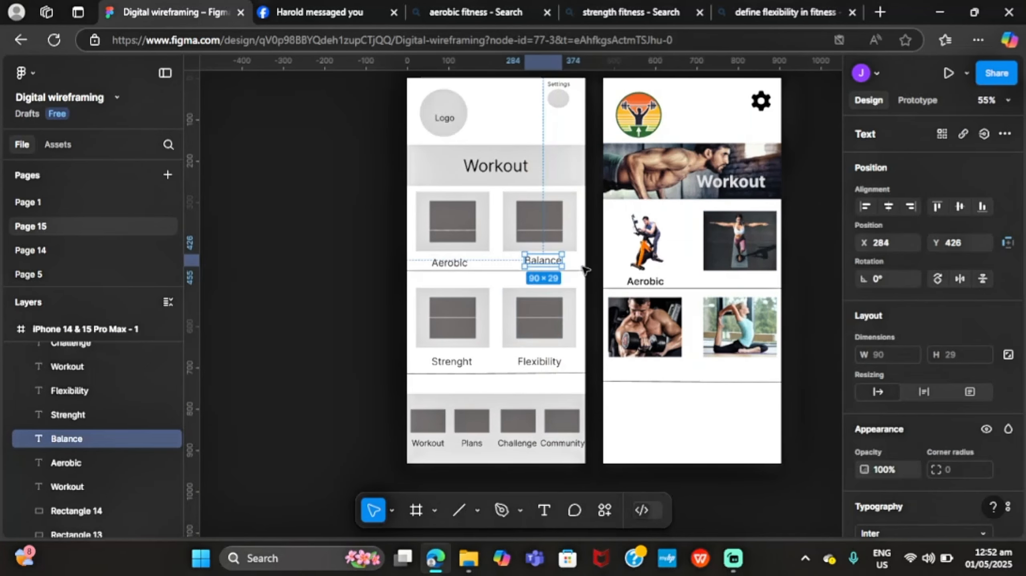
pyautogui.rightClick(721, 282)
pyautogui.click(742, 131)
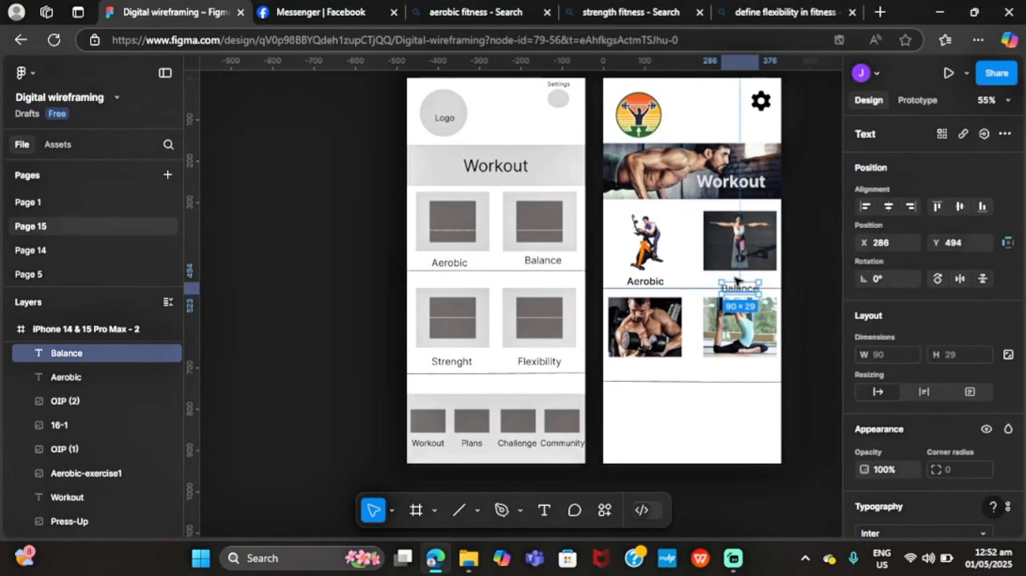
pyautogui.scroll(-3, 891, 472)
pyautogui.click(886, 417)
pyautogui.click(892, 225)
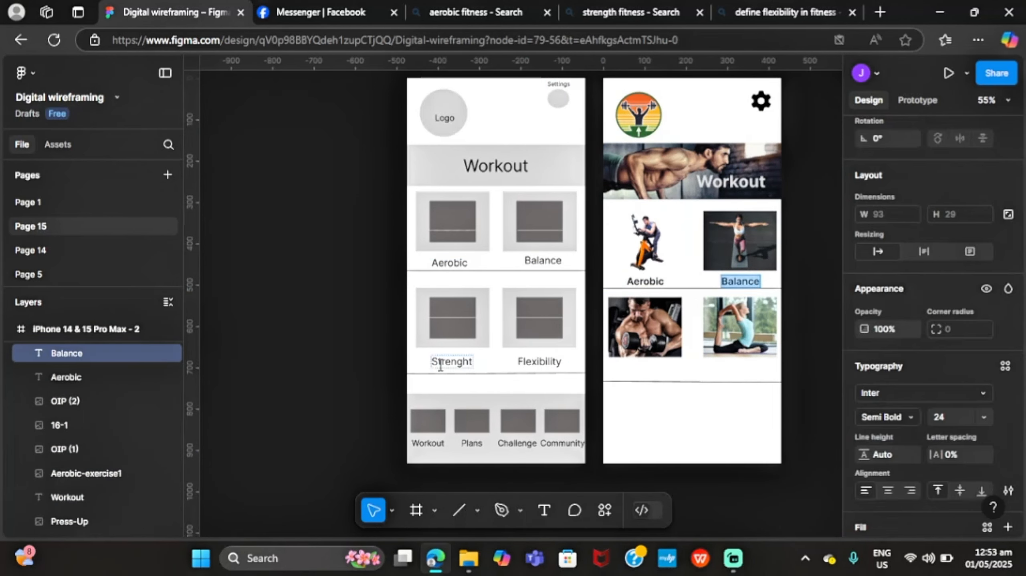
pyautogui.doubleClick(451, 362)
pyautogui.click(488, 365)
pyautogui.doubleClick(458, 363)
pyautogui.rightClick(460, 364)
pyautogui.click(462, 348)
pyautogui.click(462, 348)
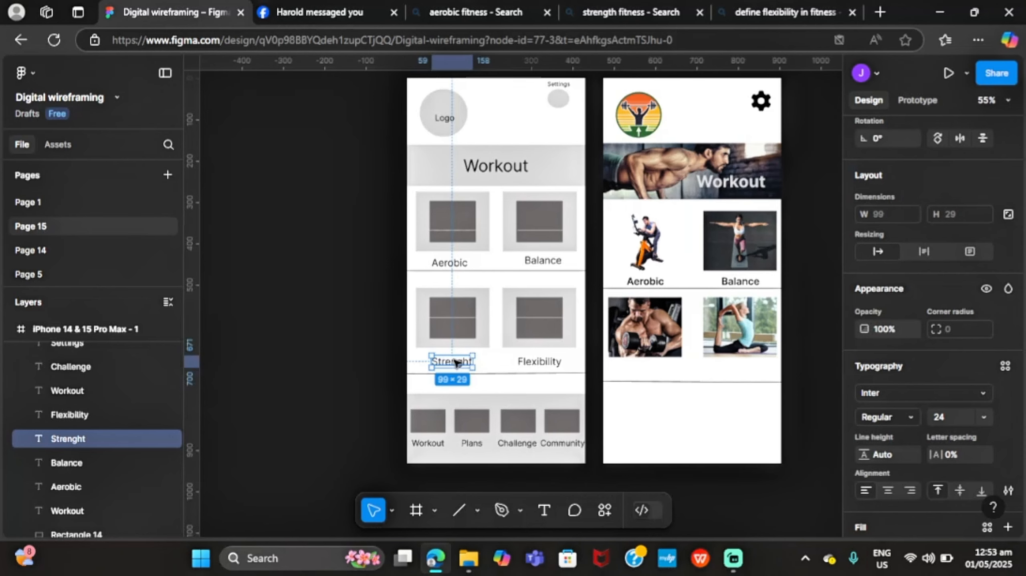
# Step: Copy the wireframe's "Strenght" label beneath the dumbbell-lifting picture in the second frame, above the divider line
pyautogui.rightClick(455, 361)
pyautogui.click(531, 136)
pyautogui.hotkey('ctrl', 'z')
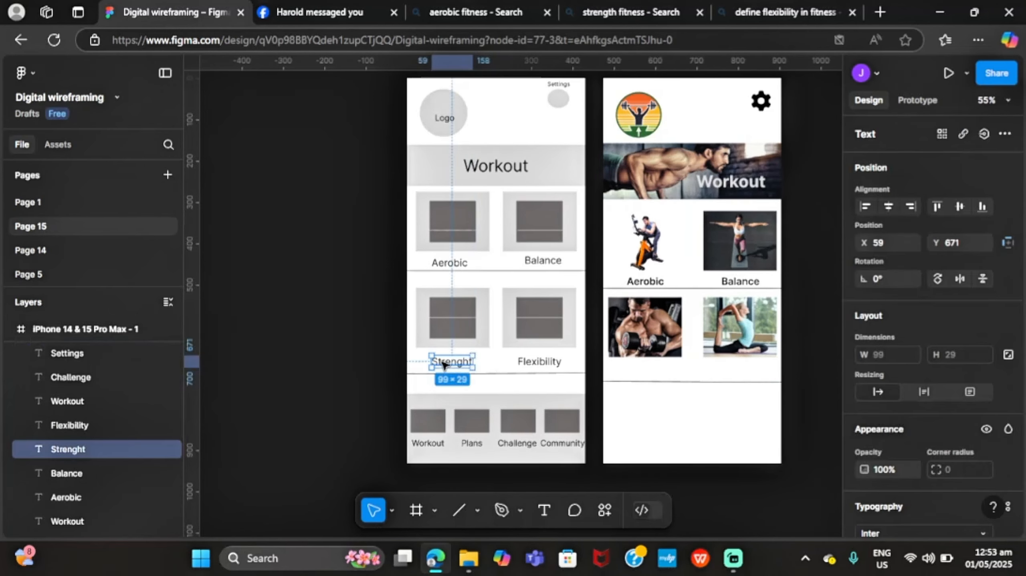
pyautogui.click(643, 373)
pyautogui.rightClick(642, 373)
pyautogui.click(680, 136)
pyautogui.moveTo(665, 379); pyautogui.dragTo(646, 374)
pyautogui.doubleClick(646, 373)
# Step: Set the font weight of the copied "Strenght" label to Semi Bold
pyautogui.scroll(-5, 898, 444)
pyautogui.click(887, 373)
pyautogui.click(886, 341)
pyautogui.click(685, 376)
# Step: Copy the wireframe's "Flexibility" label beneath the yoga picture in the second frame and set its font weight to Semi Bold
pyautogui.rightClick(534, 361)
pyautogui.click(603, 117)
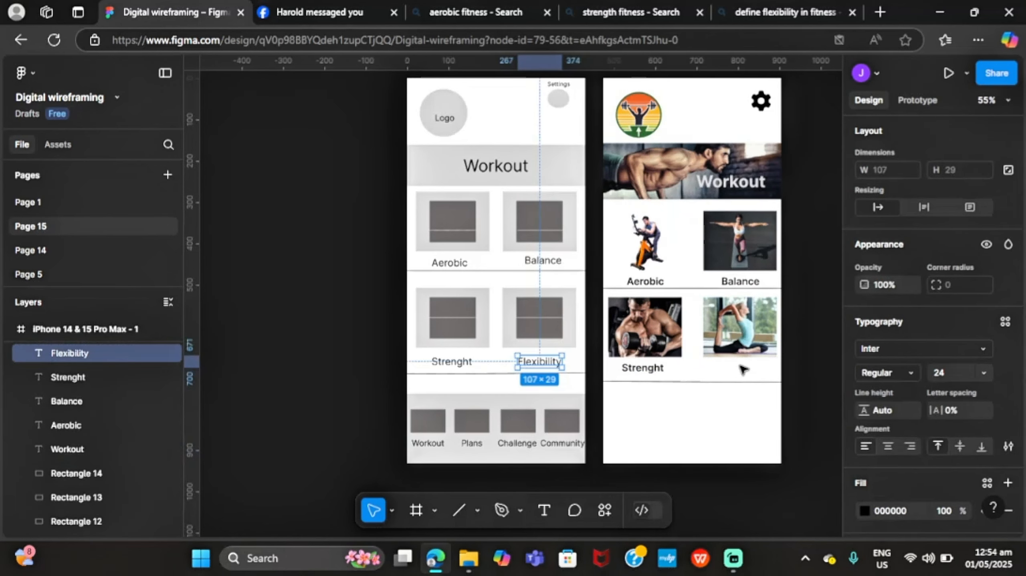
pyautogui.rightClick(741, 367)
pyautogui.click(773, 138)
pyautogui.moveTo(764, 374); pyautogui.dragTo(747, 369)
pyautogui.doubleClick(747, 370)
pyautogui.click(899, 372)
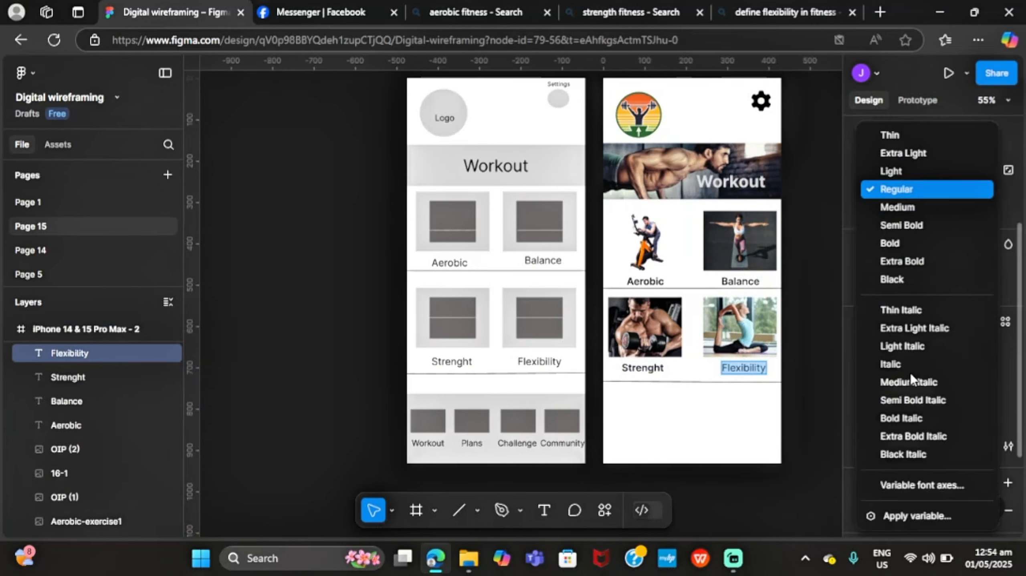
pyautogui.click(919, 223)
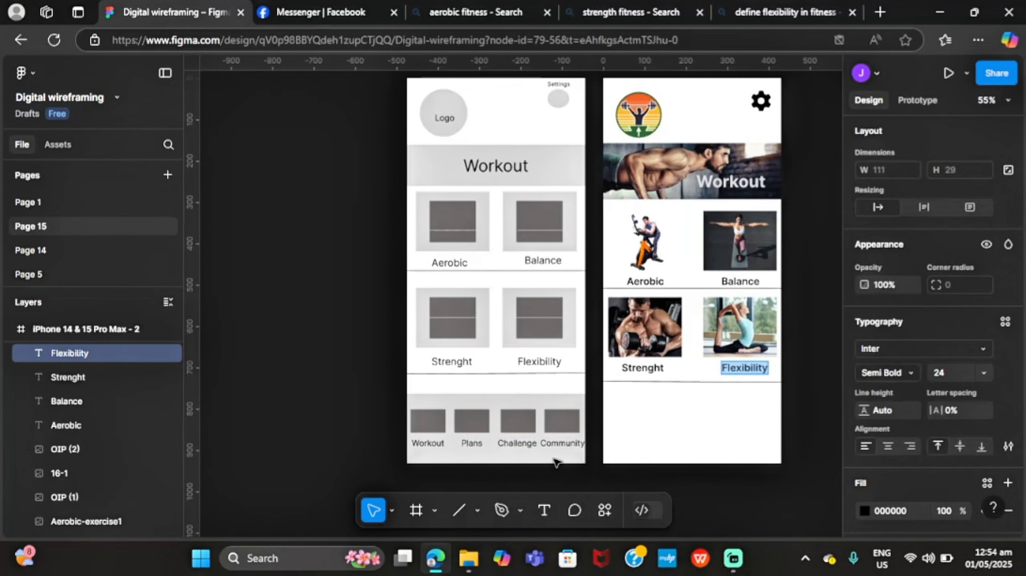
# Step: Draw a 430 × 169 rectangle across the full width of the second frame's bottom edge as the navigation bar
pyautogui.click(477, 511)
pyautogui.click(474, 364)
pyautogui.click(595, 390)
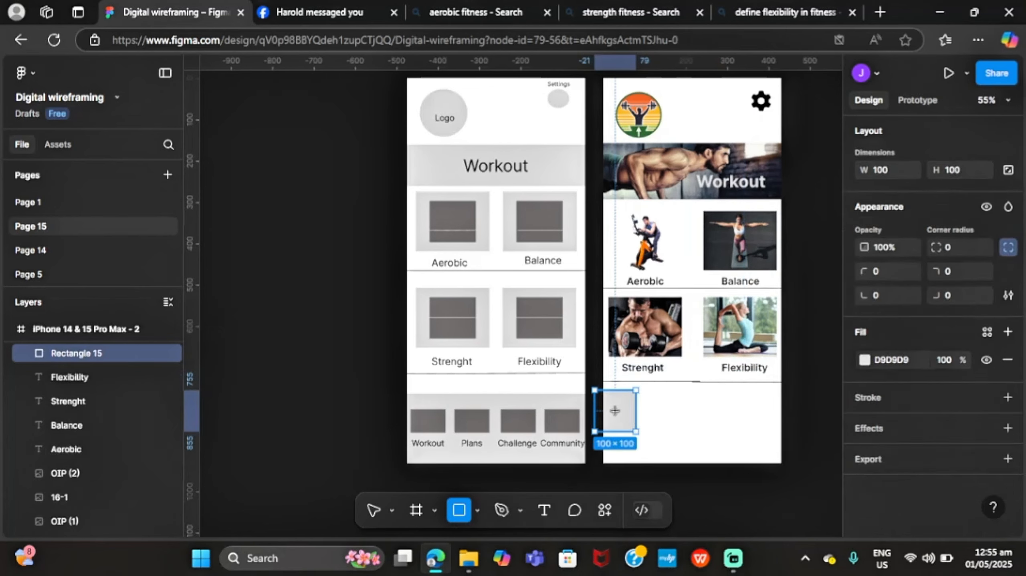
pyautogui.moveTo(636, 410); pyautogui.dragTo(777, 411)
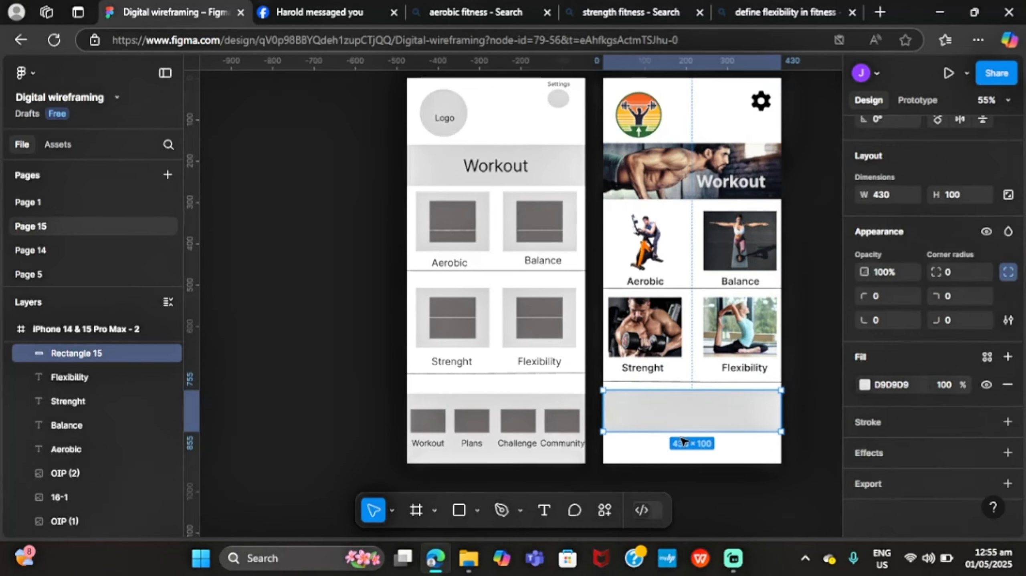
pyautogui.moveTo(687, 432); pyautogui.dragTo(703, 464)
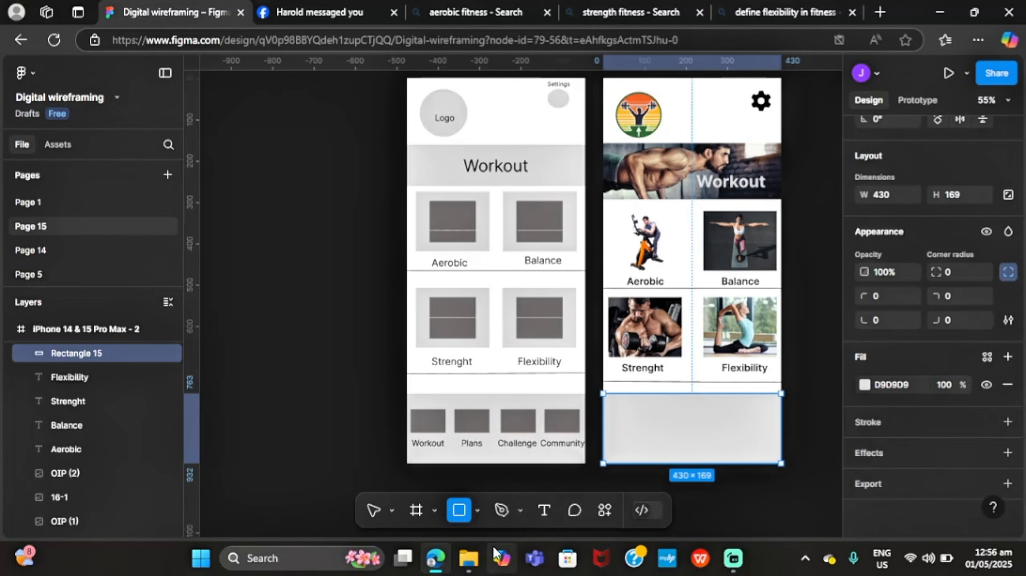
pyautogui.click(469, 558)
pyautogui.click(399, 478)
pyautogui.click(347, 410)
pyautogui.click(865, 384)
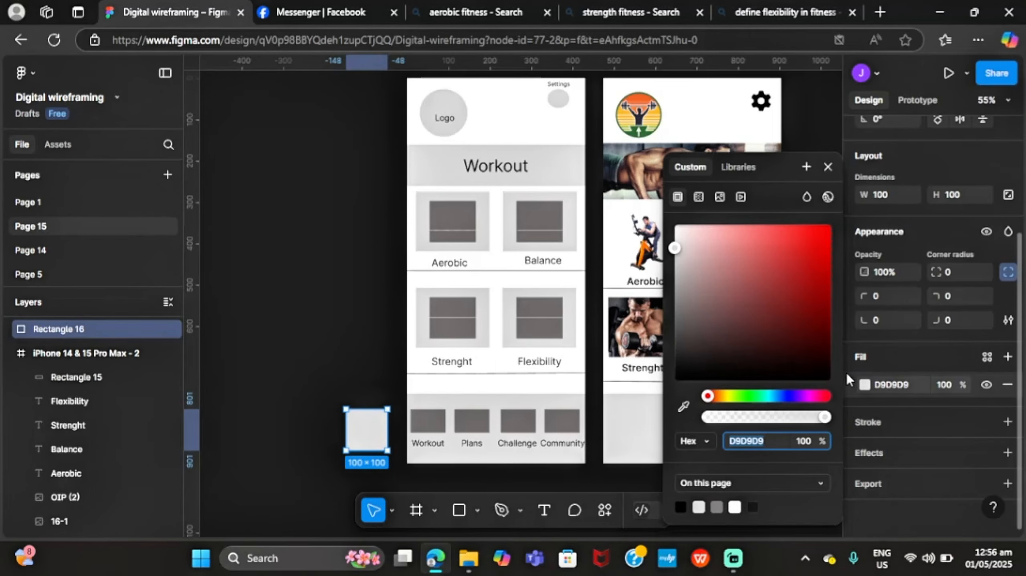
pyautogui.click(784, 396)
pyautogui.moveTo(770, 396); pyautogui.dragTo(776, 396)
pyautogui.click(808, 249)
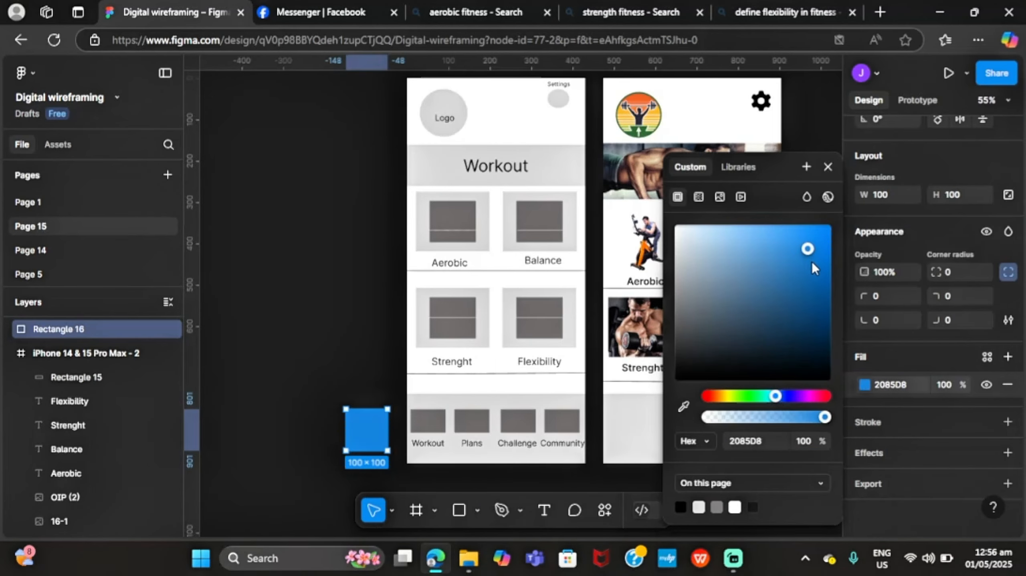
pyautogui.press('Delete')
# Step: Change the fill of the second frame's navigation bar rectangle to light blue 74B2D0
pyautogui.click(686, 426)
pyautogui.scroll(-3, 882, 430)
pyautogui.click(864, 385)
pyautogui.click(772, 396)
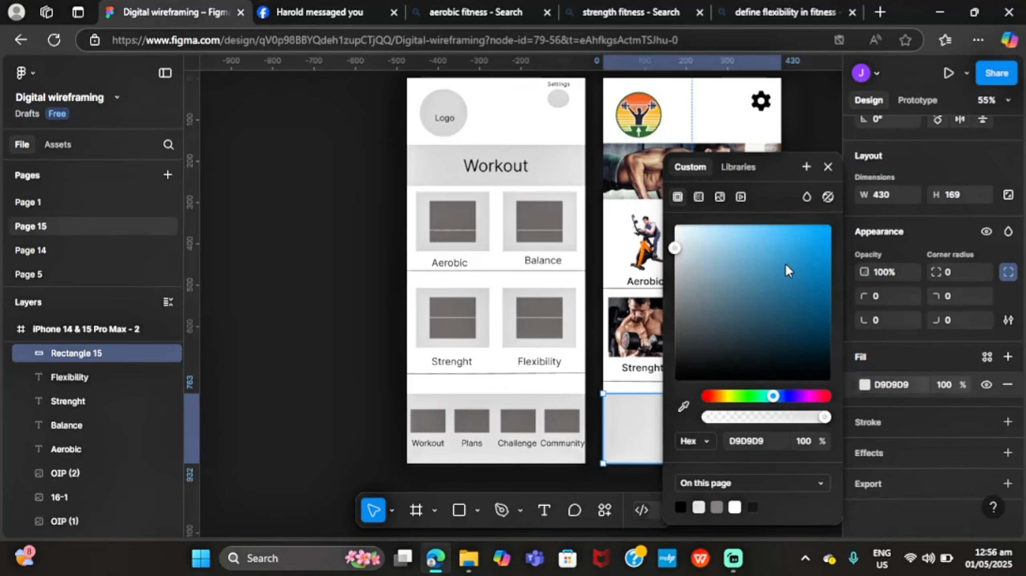
pyautogui.click(743, 260)
pyautogui.click(828, 168)
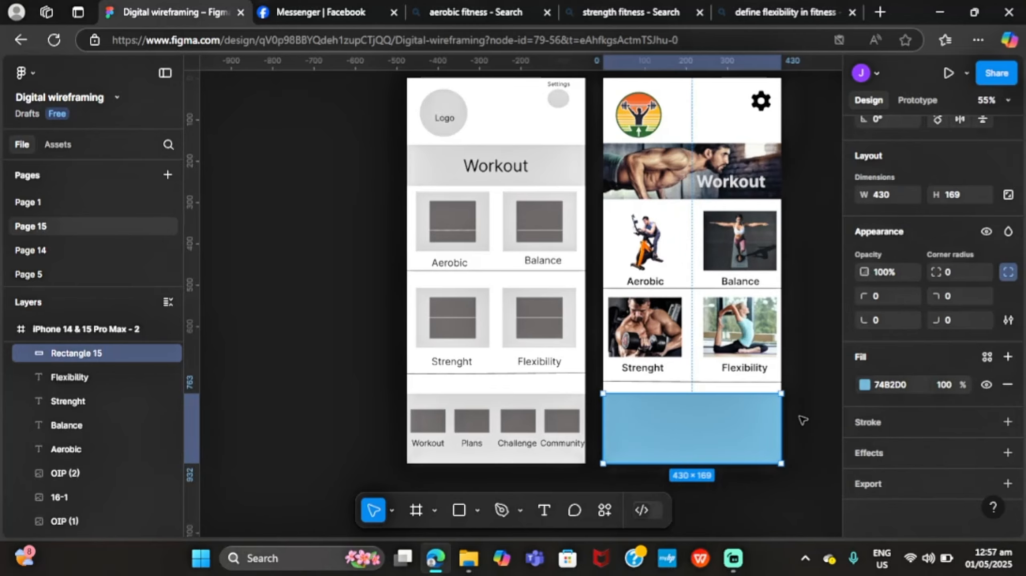
# Step: Insert the "workout" dumbbell image from File Explorer's Pictures folder into the second Figma frame
pyautogui.click(468, 558)
pyautogui.scroll(5, 294, 259)
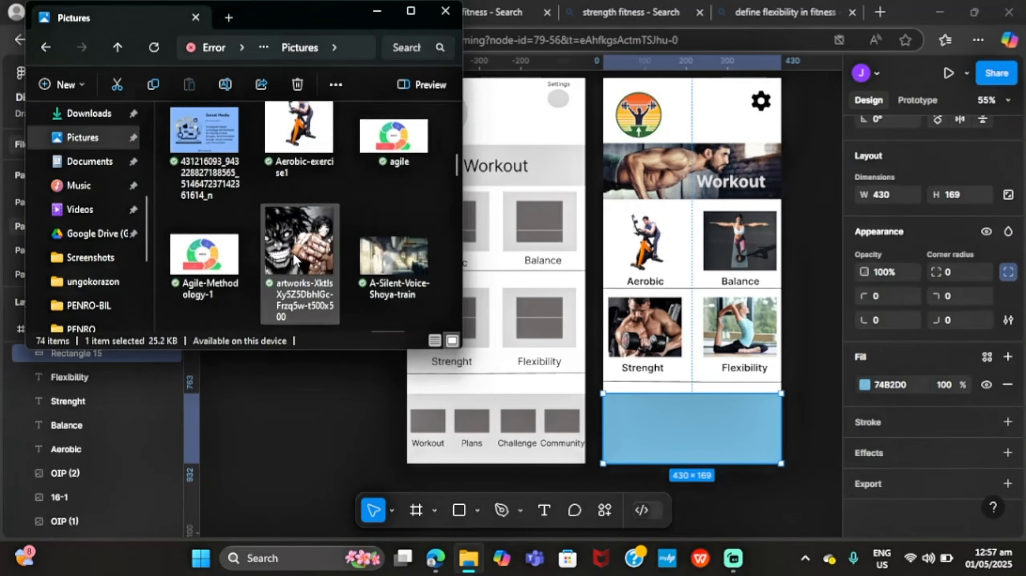
pyautogui.scroll(-10, 294, 259)
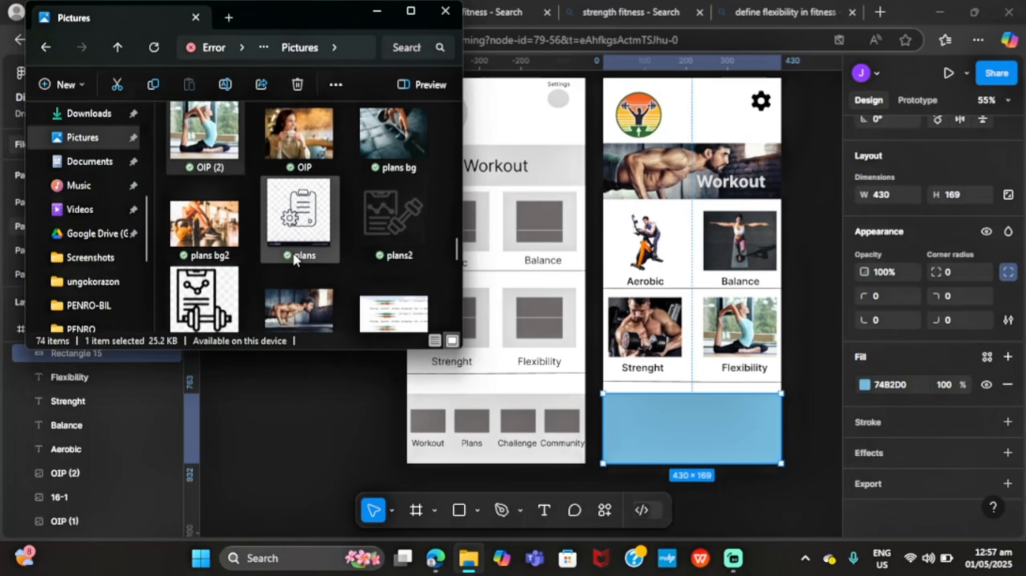
pyautogui.scroll(-10, 278, 230)
pyautogui.click(393, 210)
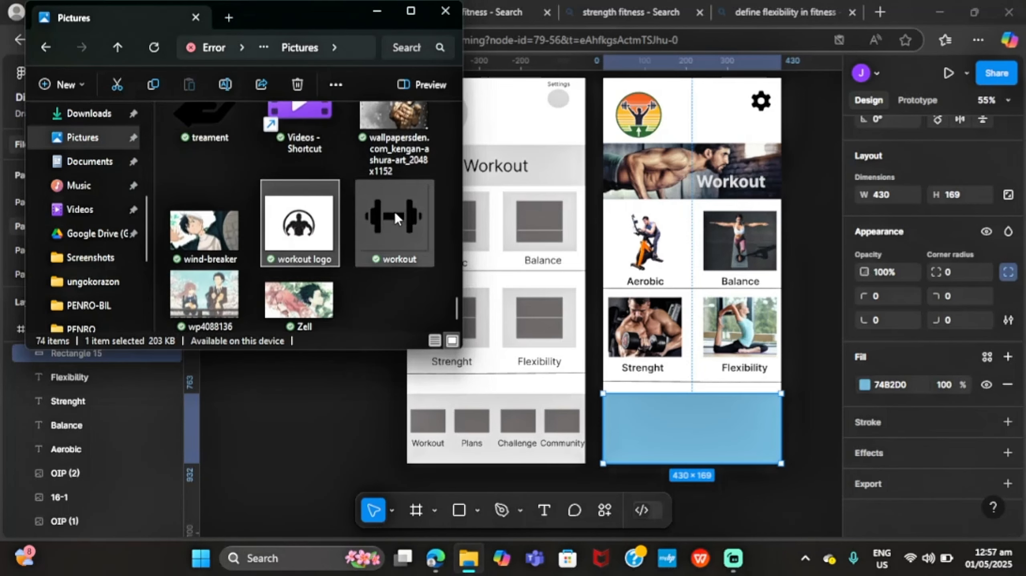
pyautogui.moveTo(367, 213); pyautogui.dragTo(660, 457)
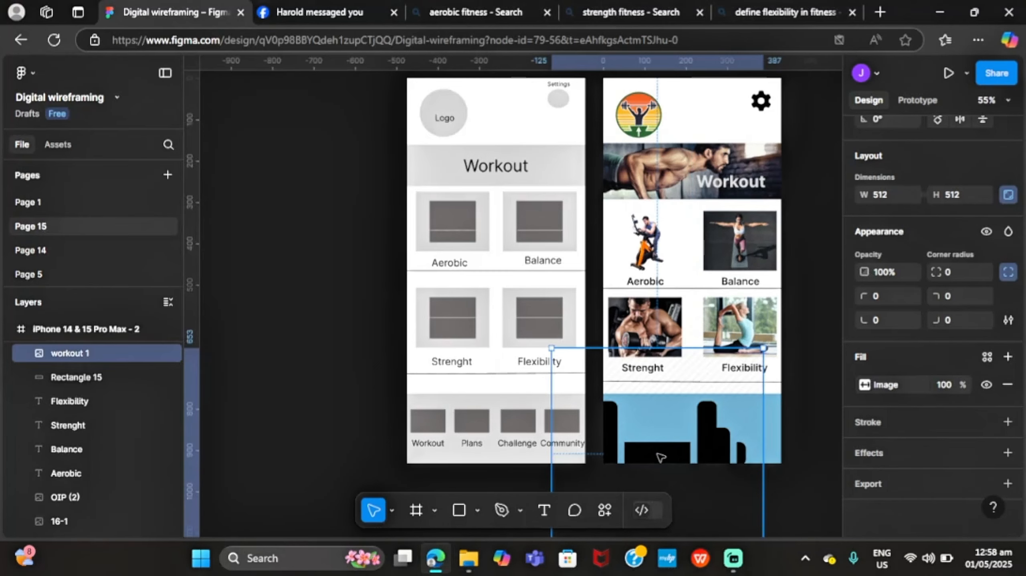
# Step: Resize the dumbbell icon to 80 × 80 and place it at the left end of the blue navigation bar
pyautogui.moveTo(763, 348); pyautogui.dragTo(726, 384)
pyautogui.moveTo(666, 438); pyautogui.dragTo(699, 336)
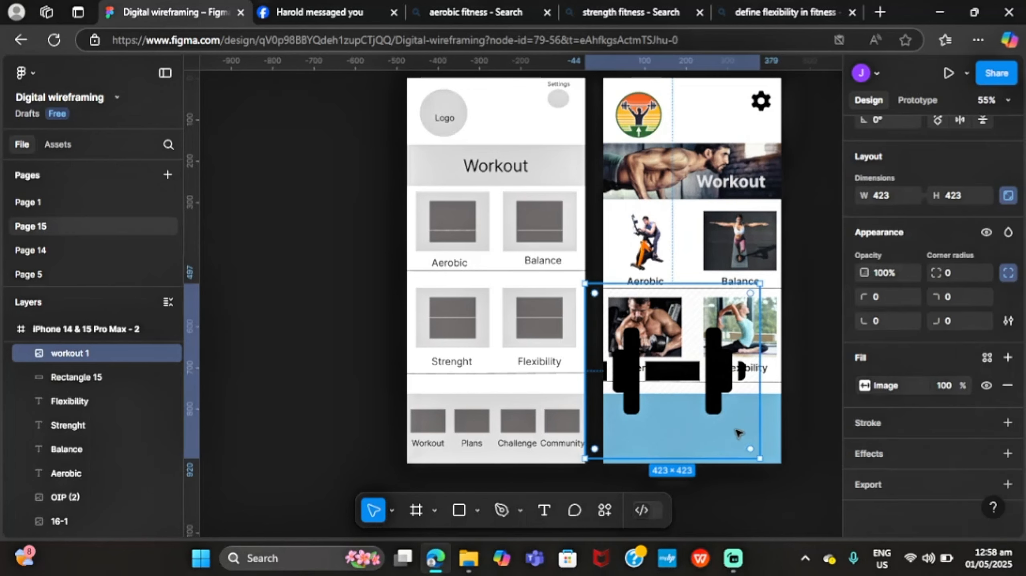
pyautogui.click(894, 195)
pyautogui.write('50')
pyautogui.click(971, 194)
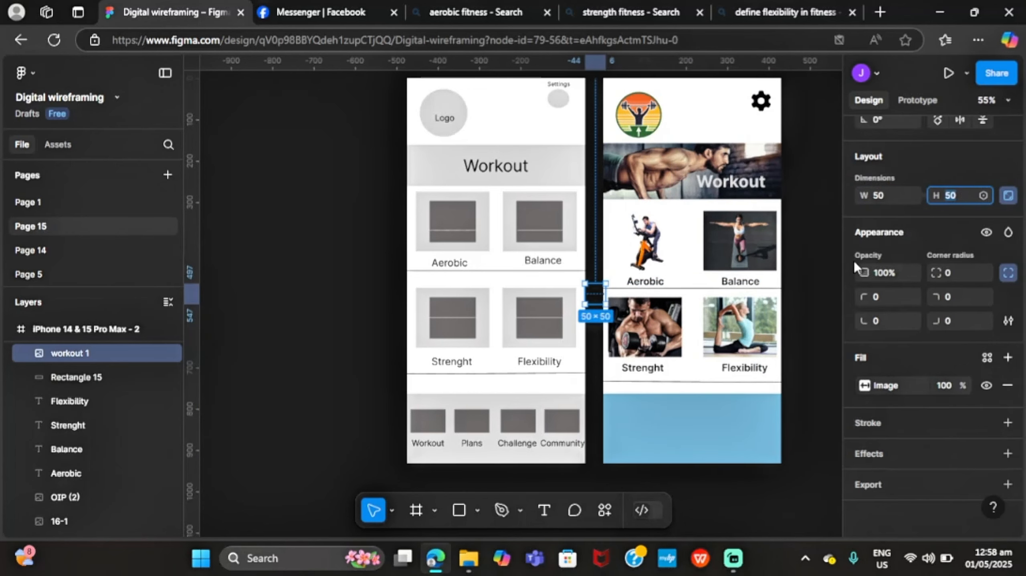
pyautogui.hscroll(1, 642, 284)
pyautogui.moveTo(557, 290); pyautogui.dragTo(583, 416)
pyautogui.click(891, 196)
pyautogui.write('80')
pyautogui.press('Return')
pyautogui.click(466, 559)
pyautogui.scroll(10, 323, 210)
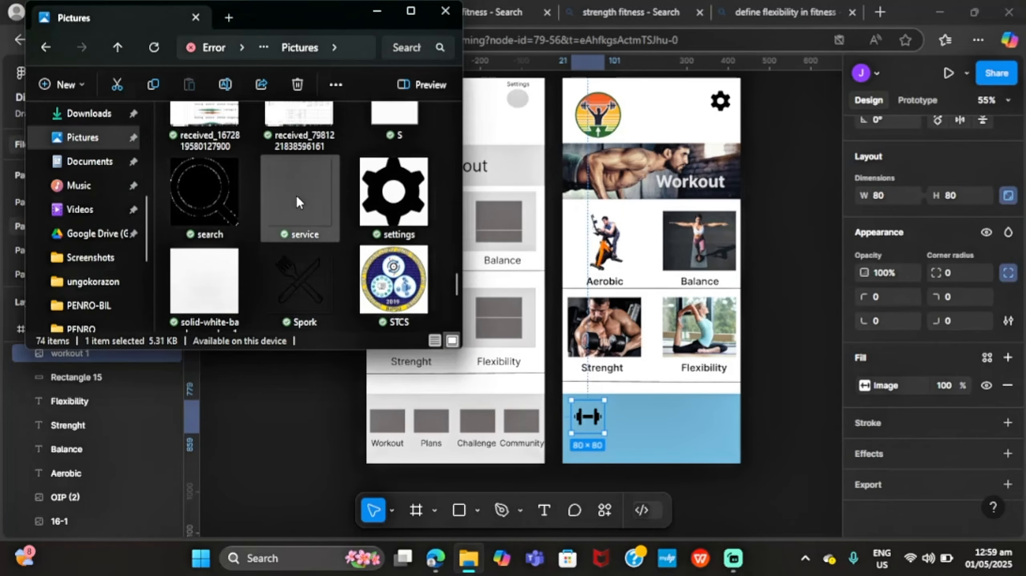
pyautogui.scroll(15, 284, 171)
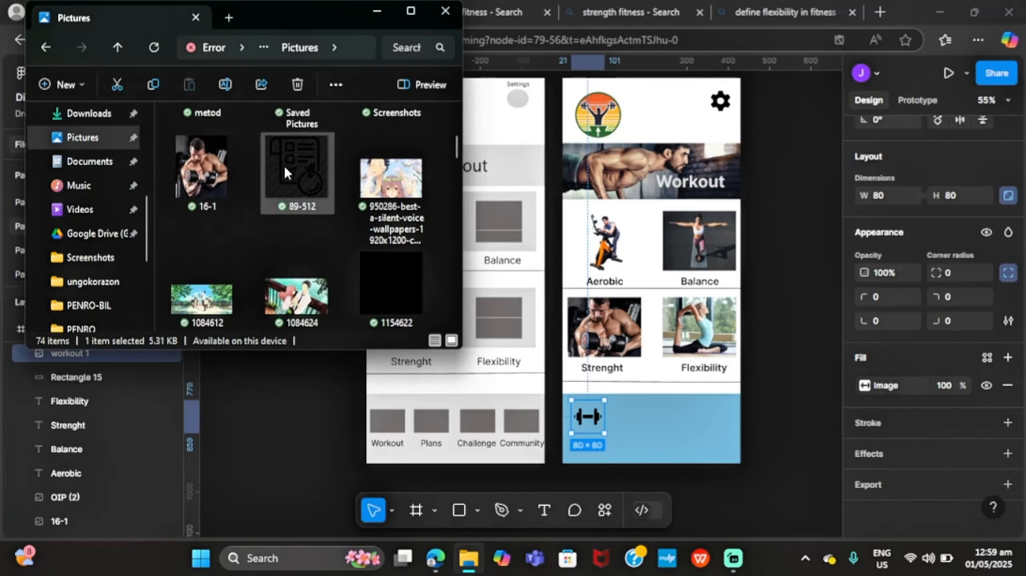
pyautogui.scroll(-15, 284, 166)
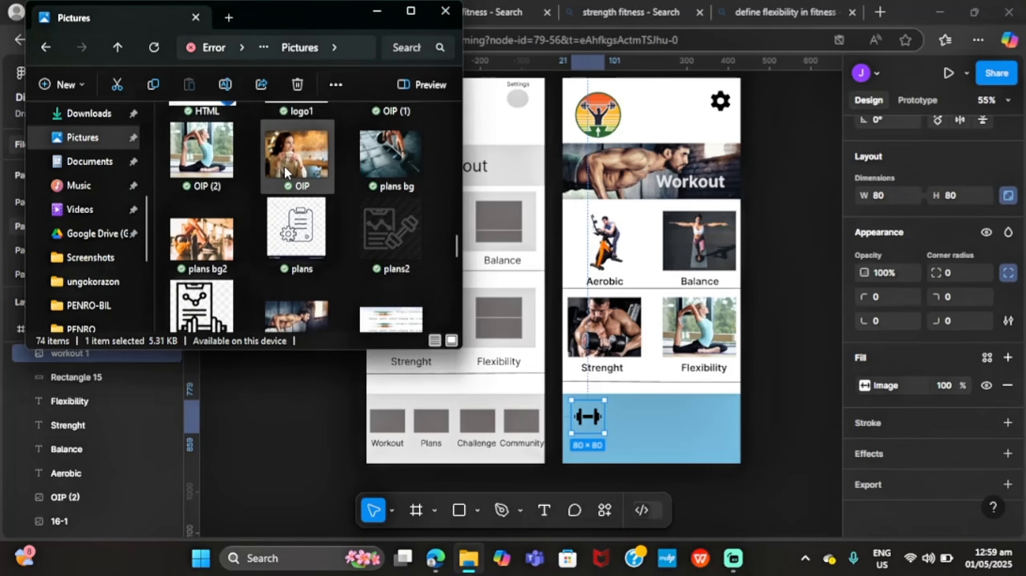
pyautogui.moveTo(216, 273); pyautogui.dragTo(630, 436)
pyautogui.click(711, 501)
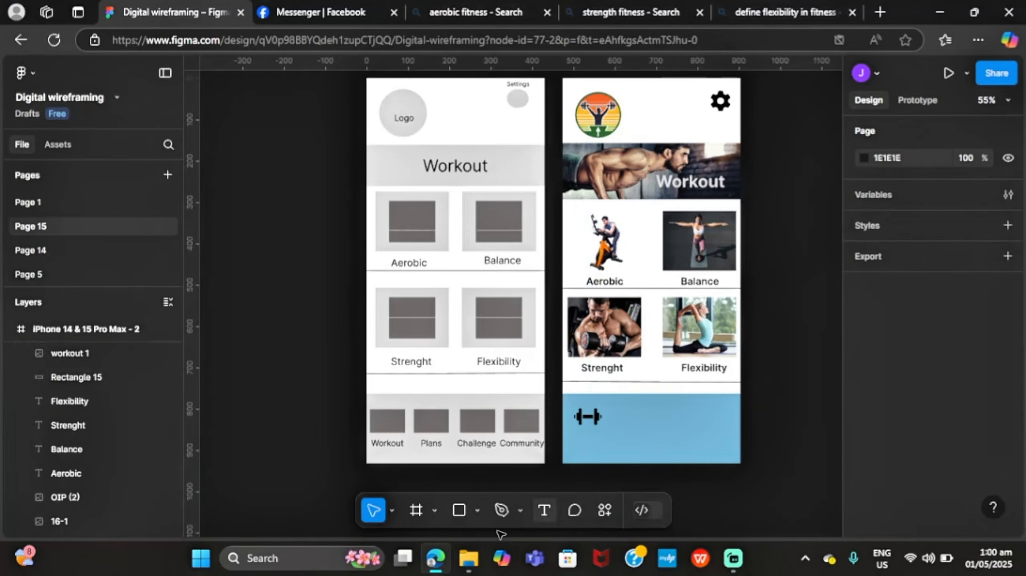
pyautogui.click(468, 559)
pyautogui.scroll(3, 339, 273)
pyautogui.moveTo(296, 206); pyautogui.dragTo(698, 186)
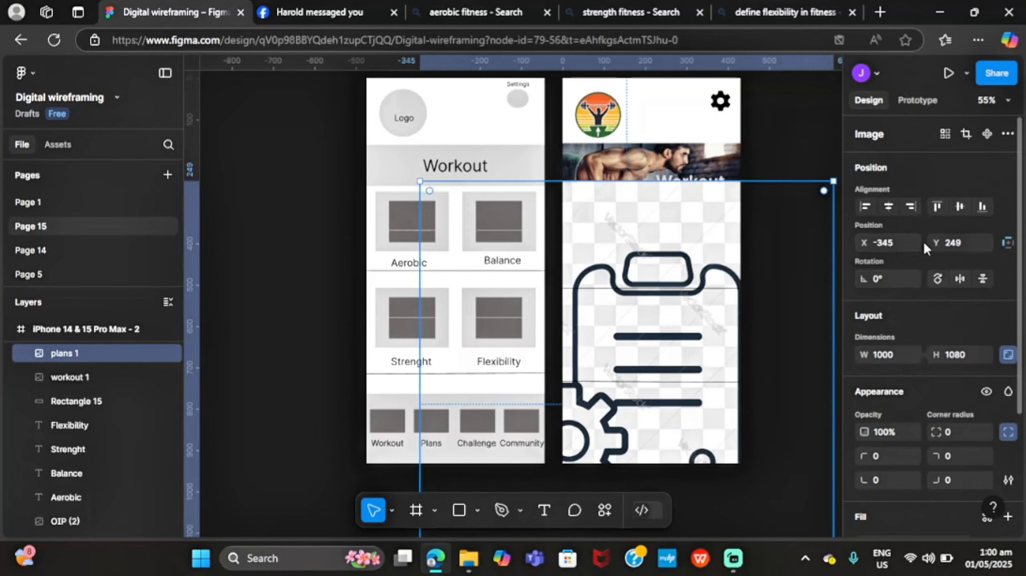
pyautogui.write('80')
pyautogui.press('Return')
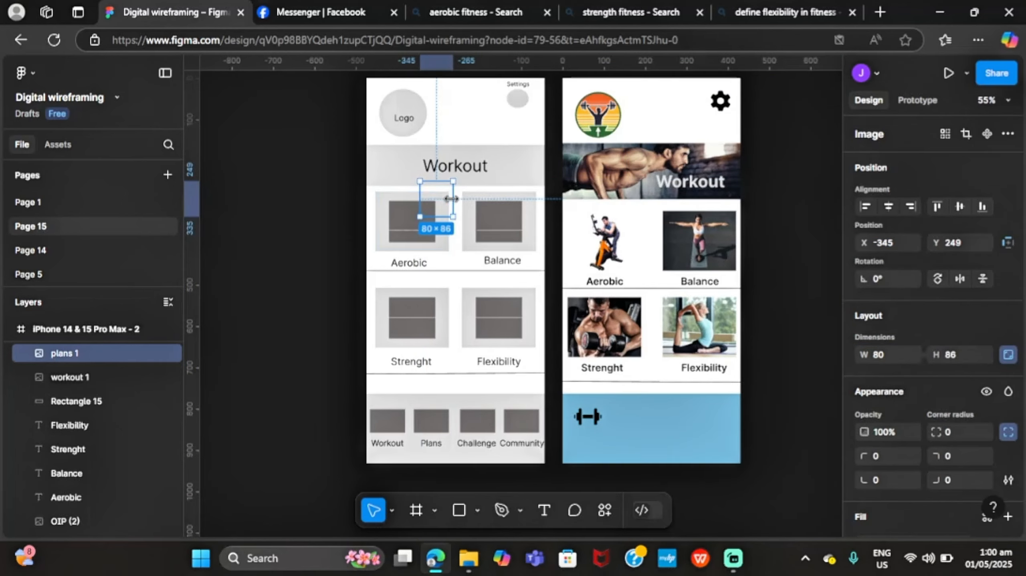
pyautogui.moveTo(453, 209); pyautogui.dragTo(635, 426)
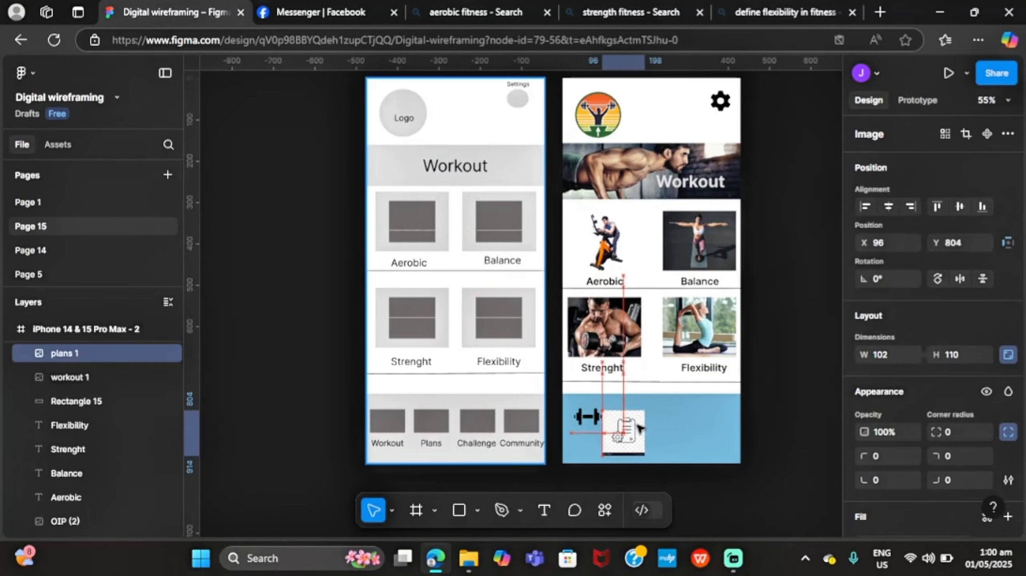
pyautogui.press('Delete')
# Step: Insert the "plans2" image from File Explorer's Pictures folder into the second Figma frame
pyautogui.click(469, 559)
pyautogui.click(396, 491)
pyautogui.scroll(-6, 330, 219)
pyautogui.scroll(8, 339, 199)
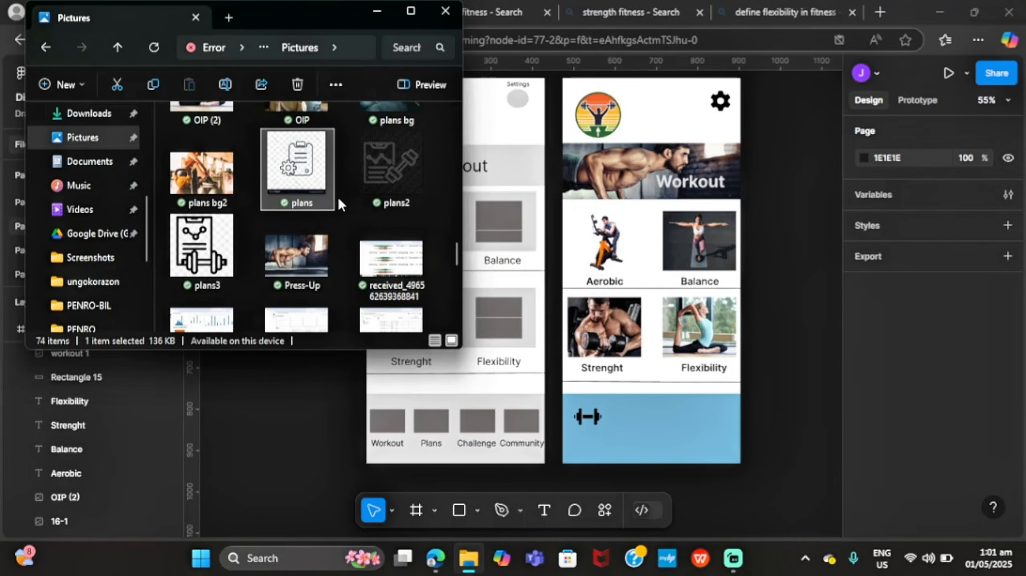
pyautogui.moveTo(338, 195); pyautogui.dragTo(646, 423)
# Step: Set the plans icon's width to 80 and place it beside the dumbbell icon in the blue navigation bar
pyautogui.scroll(-4, 892, 282)
pyautogui.click(892, 188)
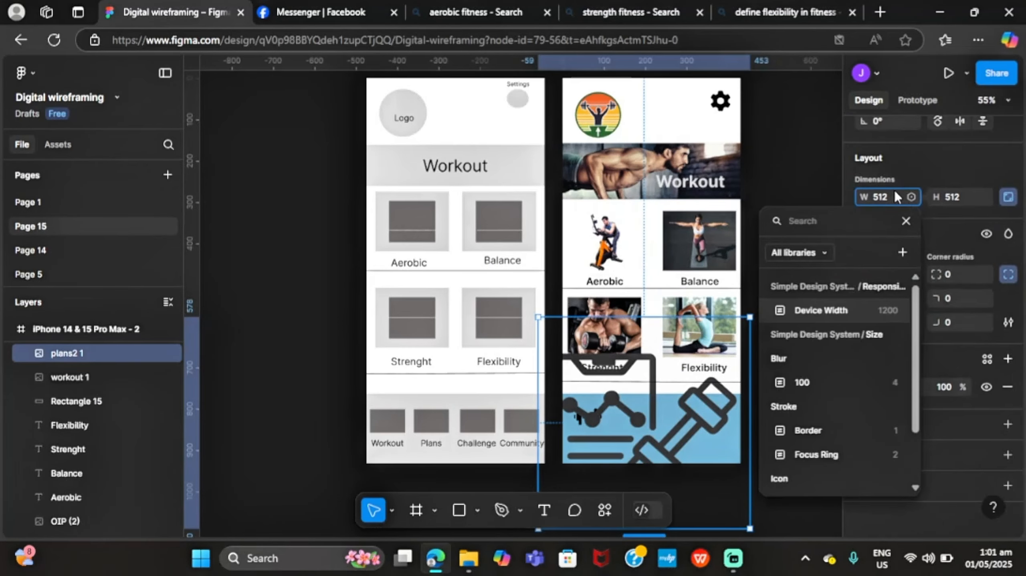
pyautogui.write('80')
pyautogui.press('Return')
pyautogui.moveTo(558, 329); pyautogui.dragTo(632, 413)
pyautogui.click(630, 443)
# Step: Try to insert the "challenges" image from File Explorer's Pictures folder directly into the second Figma frame, and remove the attempt
pyautogui.click(469, 559)
pyautogui.click(433, 492)
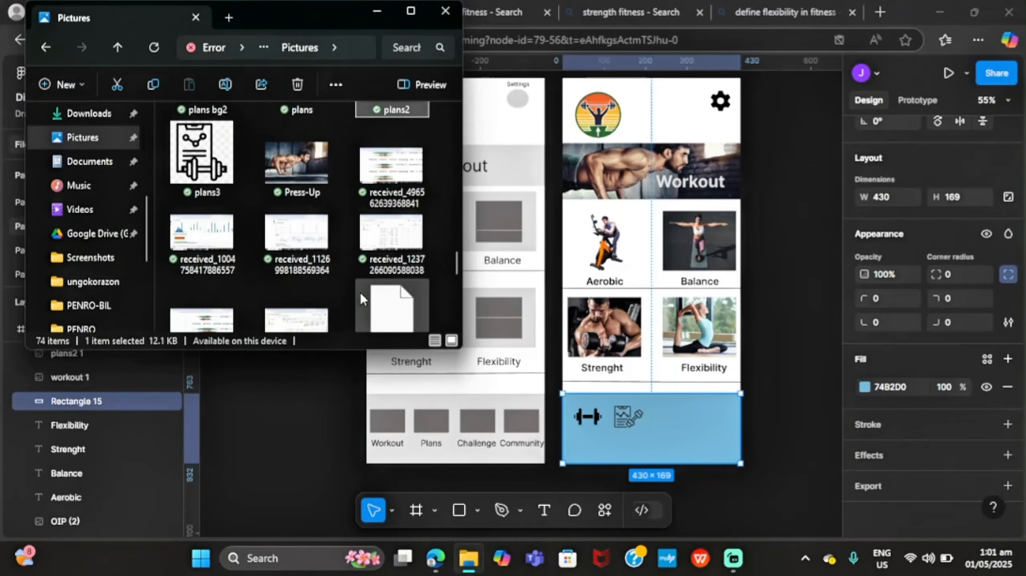
pyautogui.scroll(-10, 360, 293)
pyautogui.moveTo(395, 278); pyautogui.dragTo(678, 456)
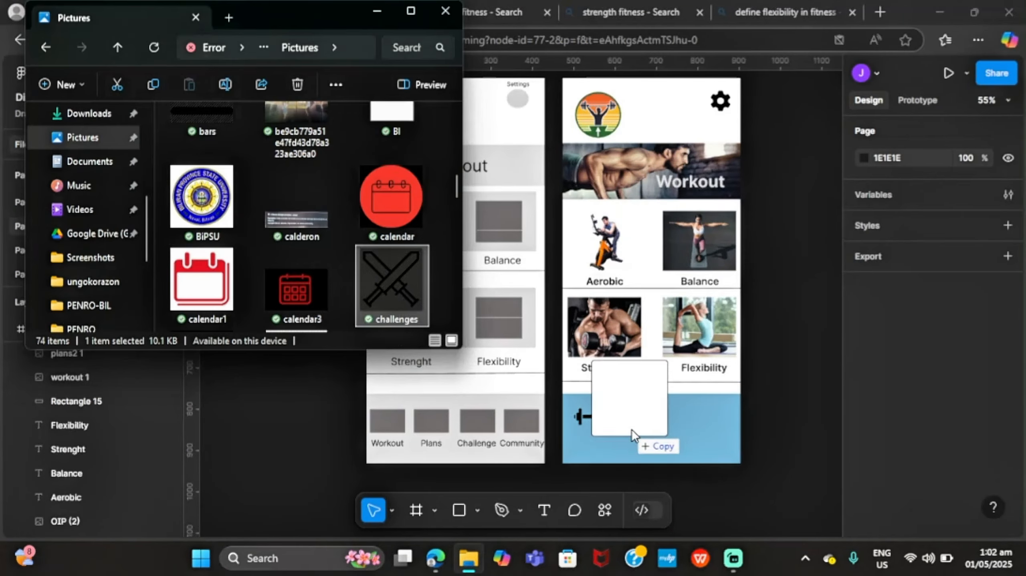
pyautogui.moveTo(648, 430); pyautogui.dragTo(643, 419)
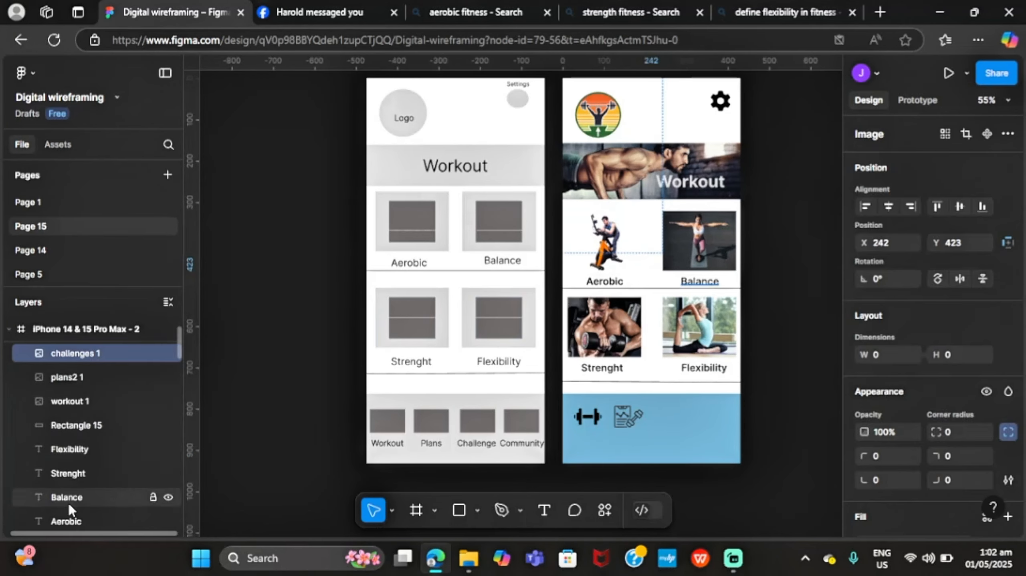
pyautogui.rightClick(109, 355)
pyautogui.moveTo(109, 355); pyautogui.dragTo(110, 383)
pyautogui.press('Delete')
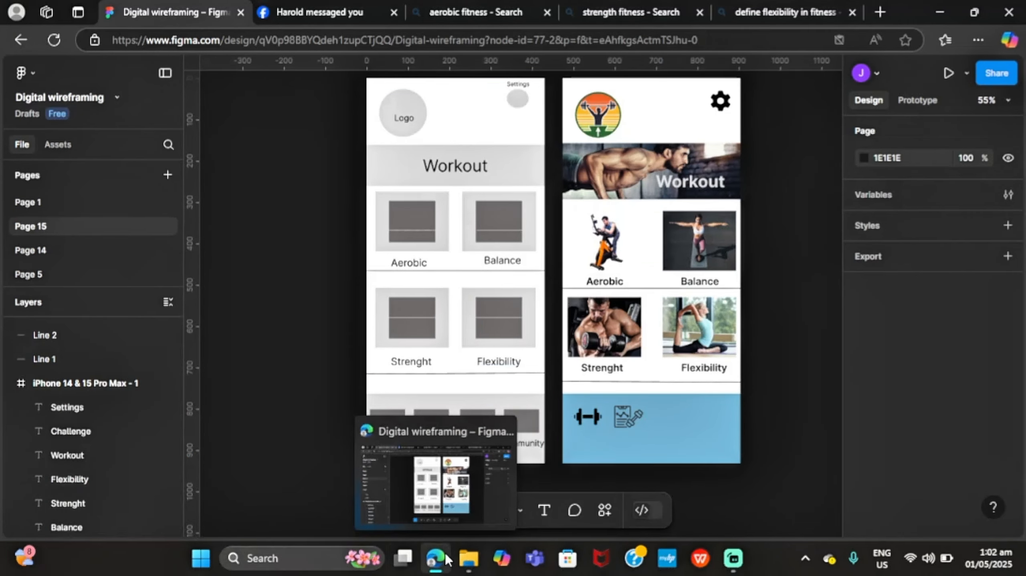
# Step: Draw a rectangle beside the plans icon in the blue navigation bar and fill it with the Pictures folder's "challenges" image
pyautogui.click(460, 511)
pyautogui.moveTo(648, 404)
pyautogui.mouseDown()
pyautogui.moveTo(691, 438)
pyautogui.moveTo(690, 427)
pyautogui.mouseUp()
pyautogui.click(458, 562)
pyautogui.moveTo(394, 286); pyautogui.dragTo(719, 475)
# Step: Resize the crossed-swords image to 80 × 80 and nudge it into place beside the plans icon
pyautogui.scroll(-1, 893, 256)
pyautogui.write('80')
pyautogui.press('Return')
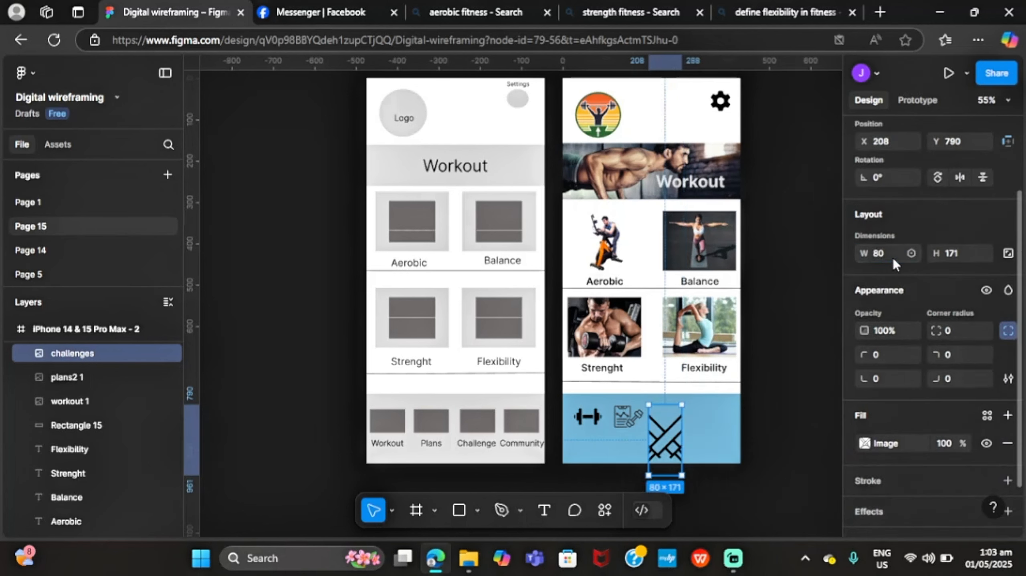
pyautogui.click(964, 248)
pyautogui.write('80')
pyautogui.press('Return')
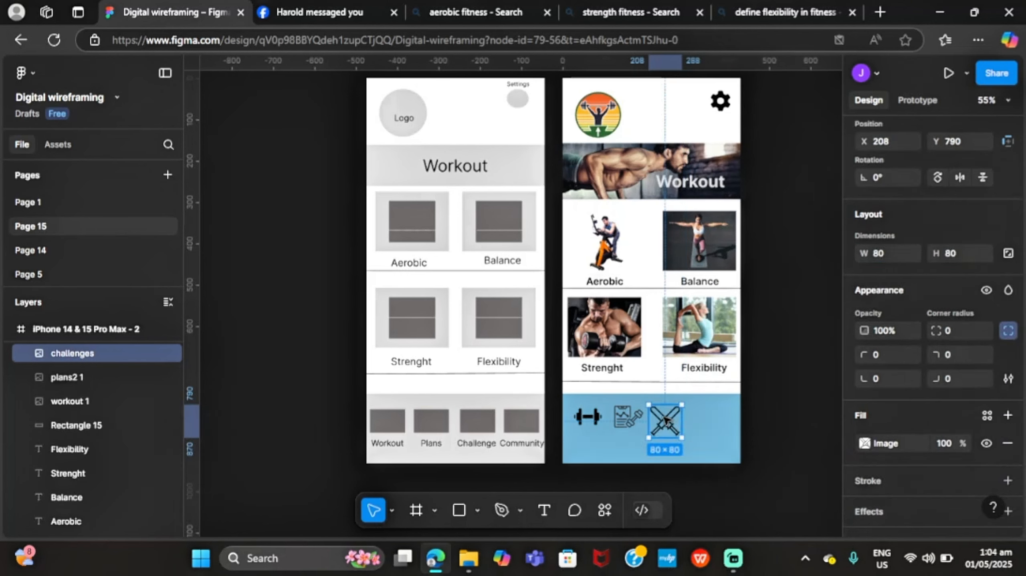
pyautogui.moveTo(665, 420); pyautogui.dragTo(662, 415)
# Step: Try to insert the "community" image from the Pictures folder directly onto the blue navigation bar
pyautogui.moveTo(468, 558)
pyautogui.click(410, 504)
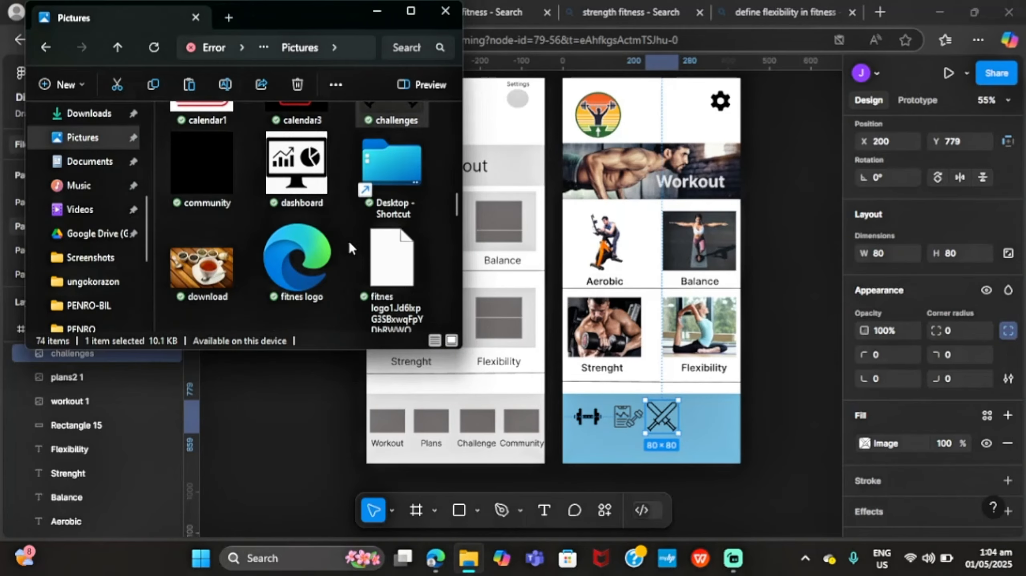
pyautogui.moveTo(196, 188); pyautogui.dragTo(715, 453)
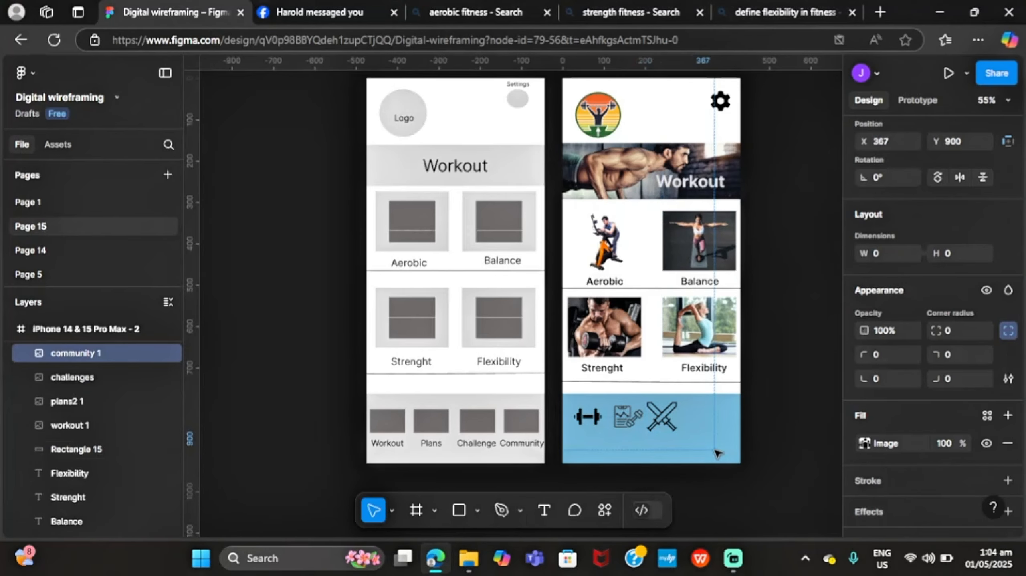
pyautogui.click(715, 453)
pyautogui.press('Delete')
pyautogui.hotkey('ctrl', 'z')
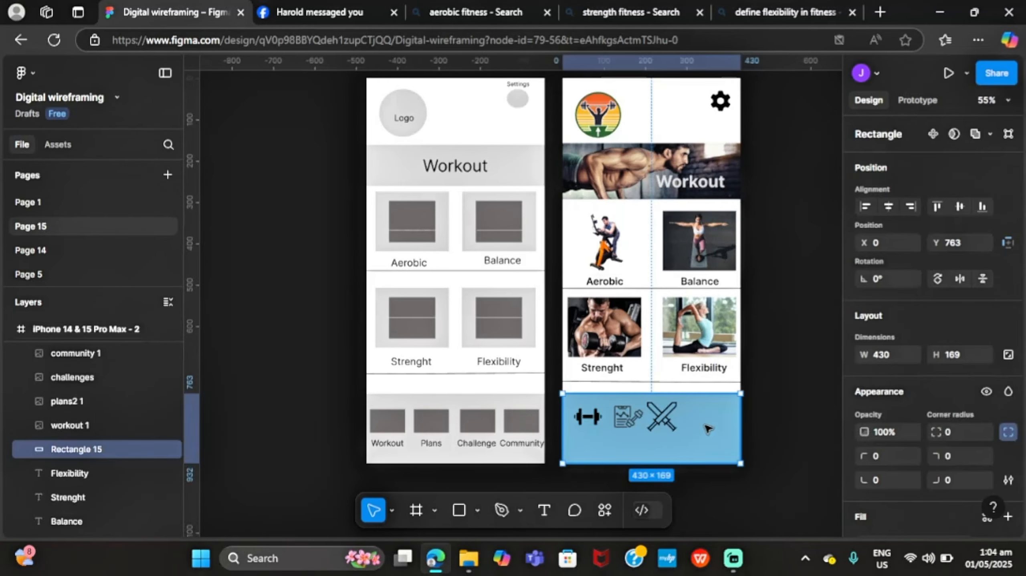
# Step: Place a 100 × 100 square beside the swords icon and fill it with the Pictures folder's "community" image
pyautogui.click(690, 401)
pyautogui.moveTo(468, 558)
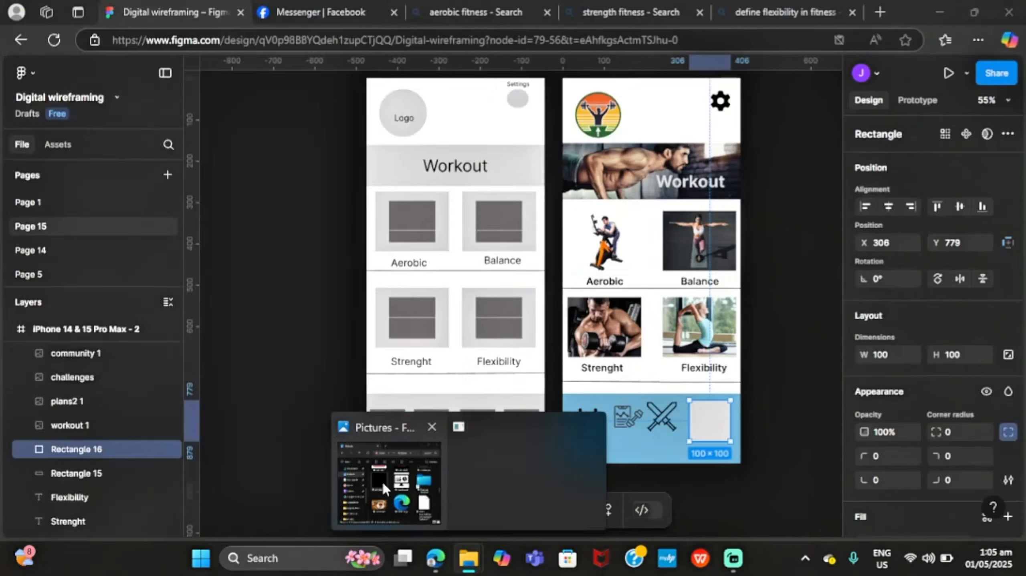
pyautogui.click(409, 496)
pyautogui.moveTo(201, 161); pyautogui.dragTo(728, 442)
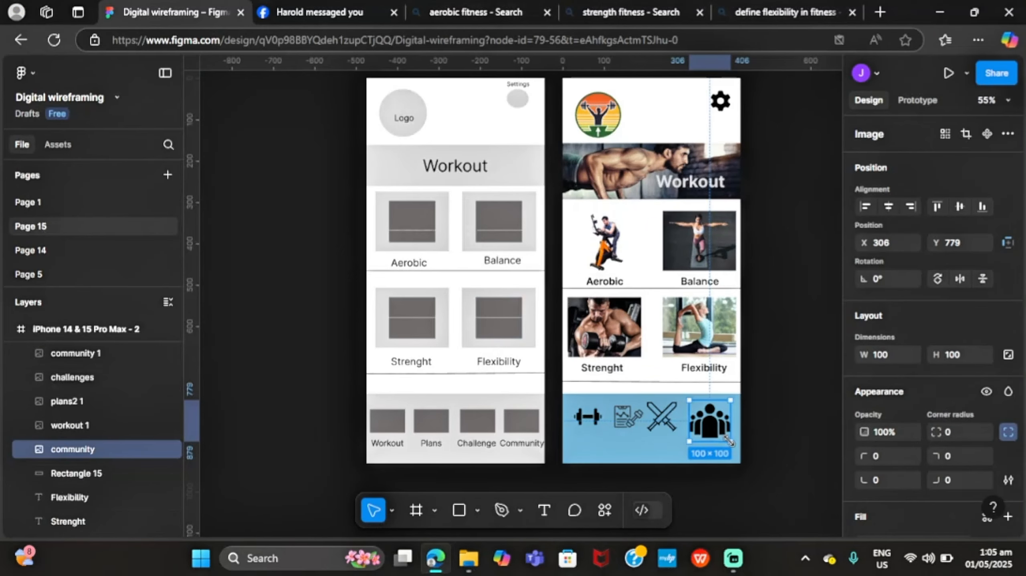
# Step: Resize the community icon in the blue navigation bar to 70 × 70
pyautogui.click(964, 349)
pyautogui.write('80')
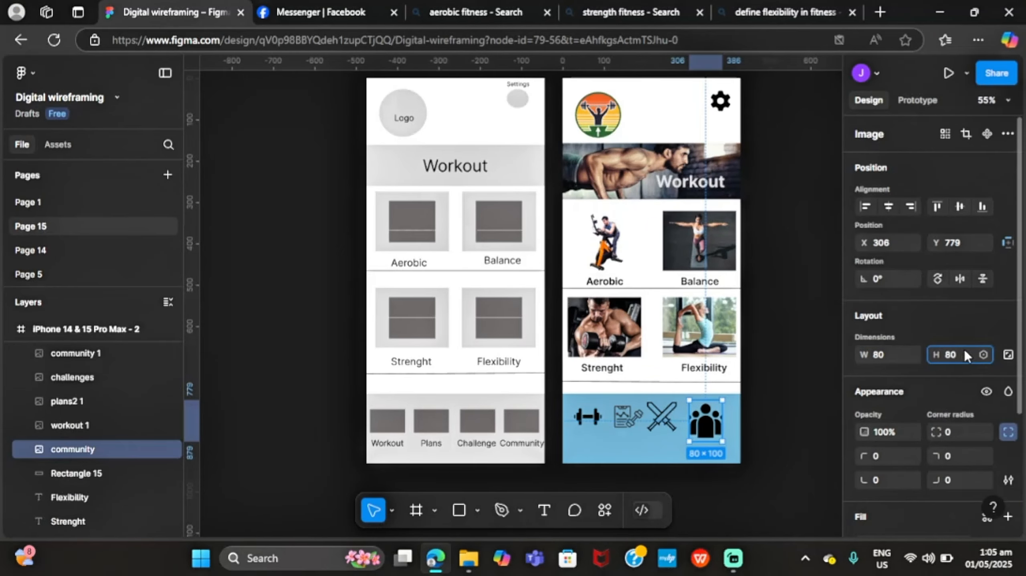
pyautogui.press('Return')
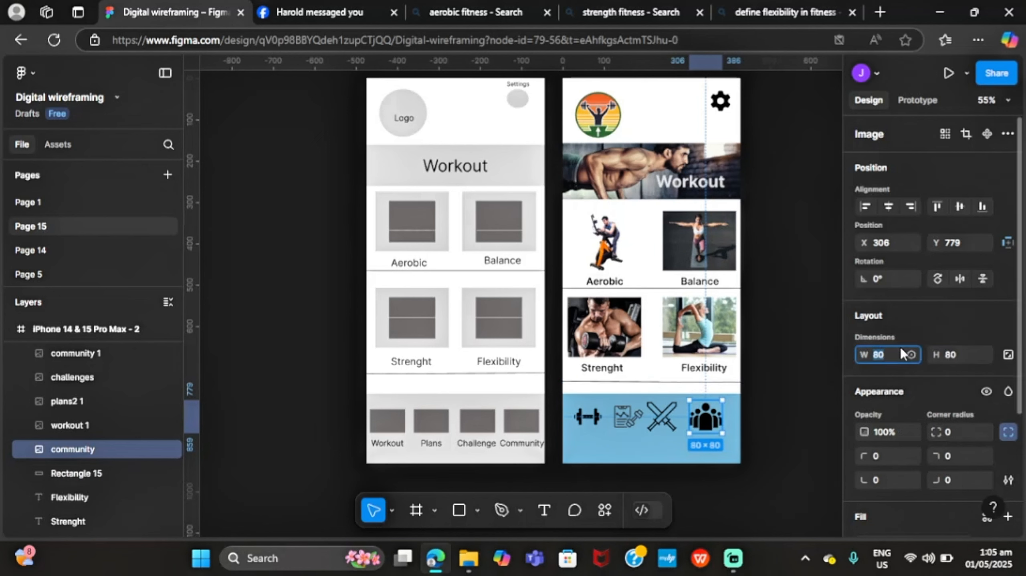
pyautogui.write('70')
pyautogui.click(948, 355)
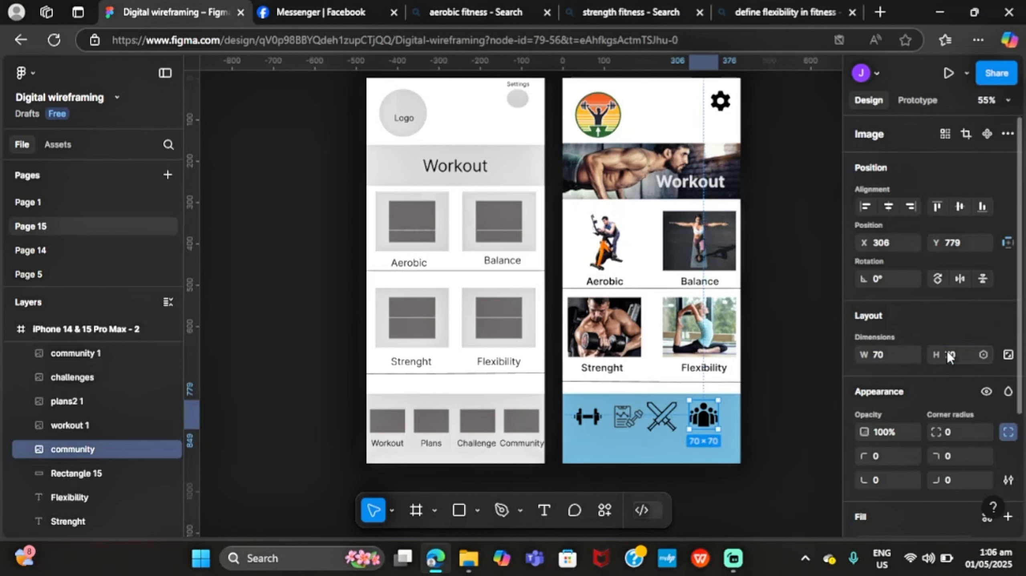
# Step: Resize the crossed-swords icon in the blue navigation bar to 70 × 70
pyautogui.click(662, 417)
pyautogui.write('70')
pyautogui.click(952, 356)
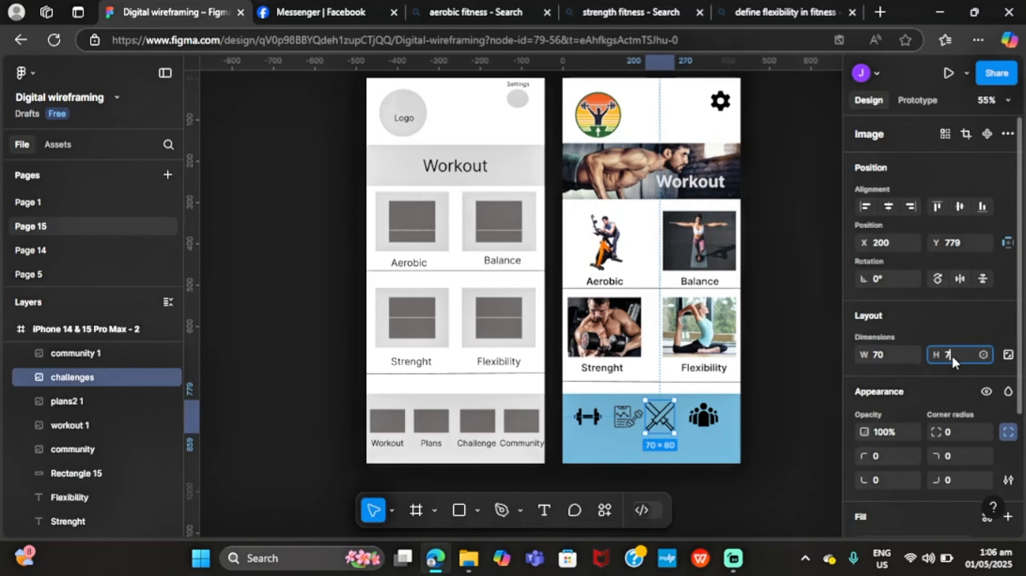
pyautogui.write('70')
pyautogui.press('Return')
# Step: Reposition the swords and community icons so the four icons spread across the blue navigation bar
pyautogui.moveTo(655, 416); pyautogui.dragTo(629, 415)
pyautogui.moveTo(593, 415); pyautogui.dragTo(597, 419)
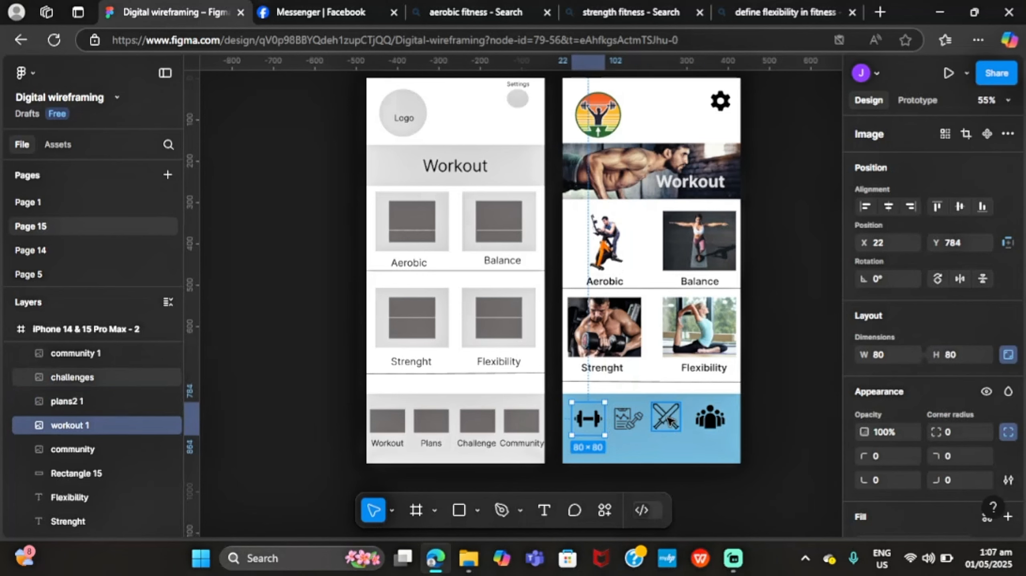
pyautogui.moveTo(668, 417); pyautogui.dragTo(723, 422)
pyautogui.click(682, 445)
# Step: Copy the wireframe's bottom "Workout" label beneath the dumbbell icon in the blue bar and set it to Semi Bold
pyautogui.click(387, 444)
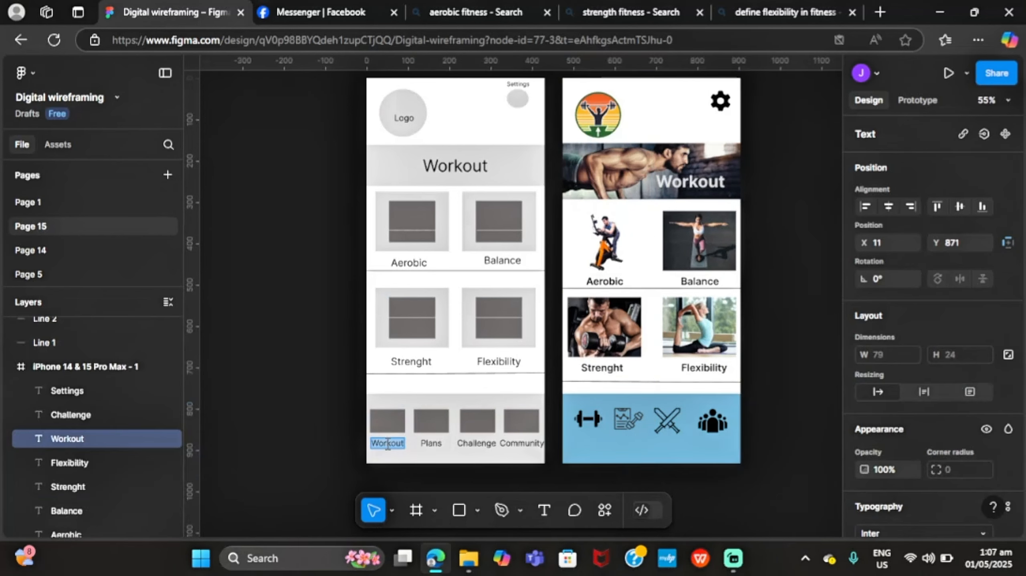
pyautogui.rightClick(386, 444)
pyautogui.click(404, 117)
pyautogui.rightClick(590, 412)
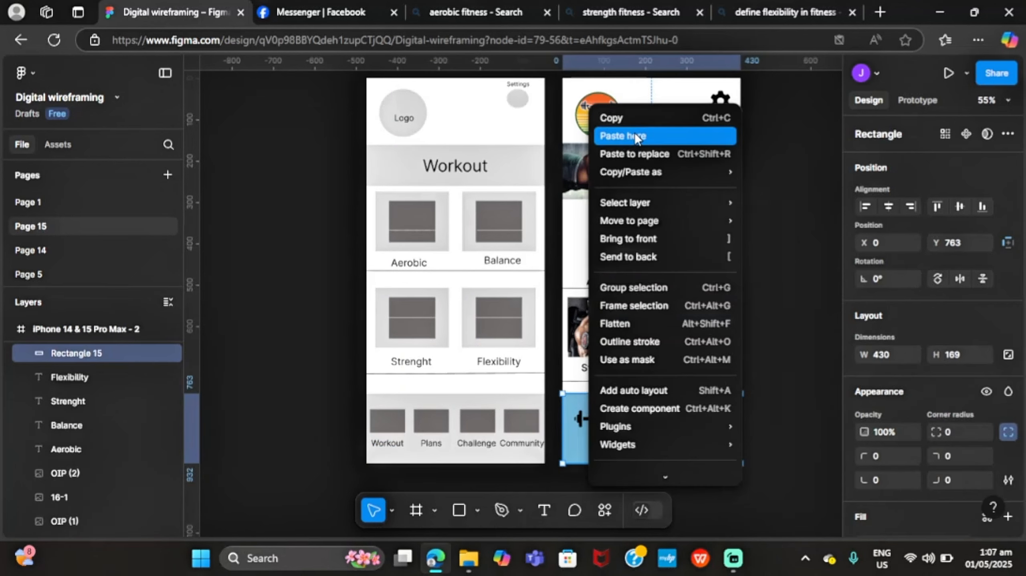
pyautogui.click(618, 135)
pyautogui.moveTo(613, 420); pyautogui.dragTo(596, 442)
pyautogui.scroll(-3, 893, 363)
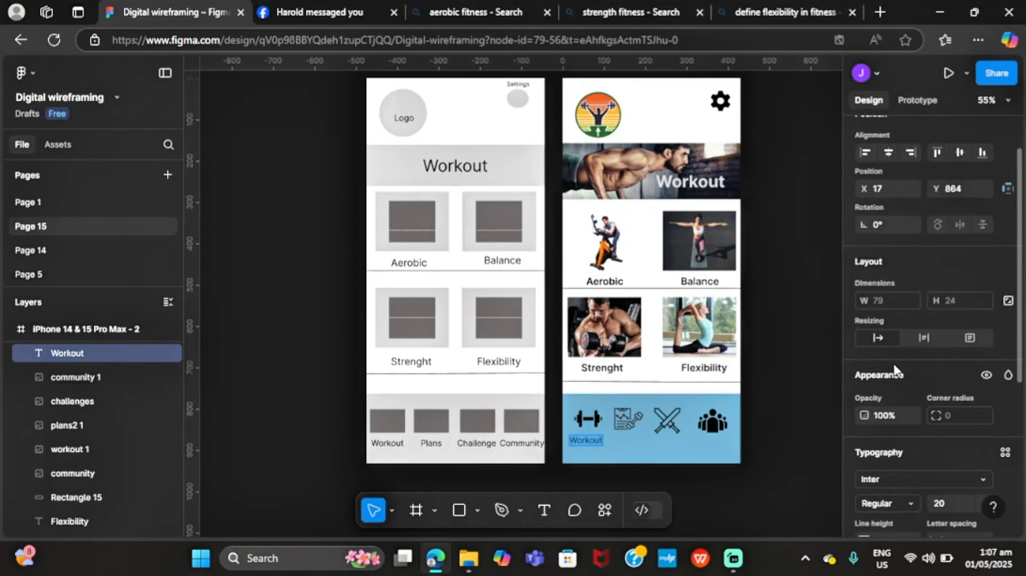
pyautogui.click(884, 433)
pyautogui.click(904, 234)
# Step: Copy the wireframe's "Plans" label into the blue navigation bar near the plans icon
pyautogui.rightClick(426, 447)
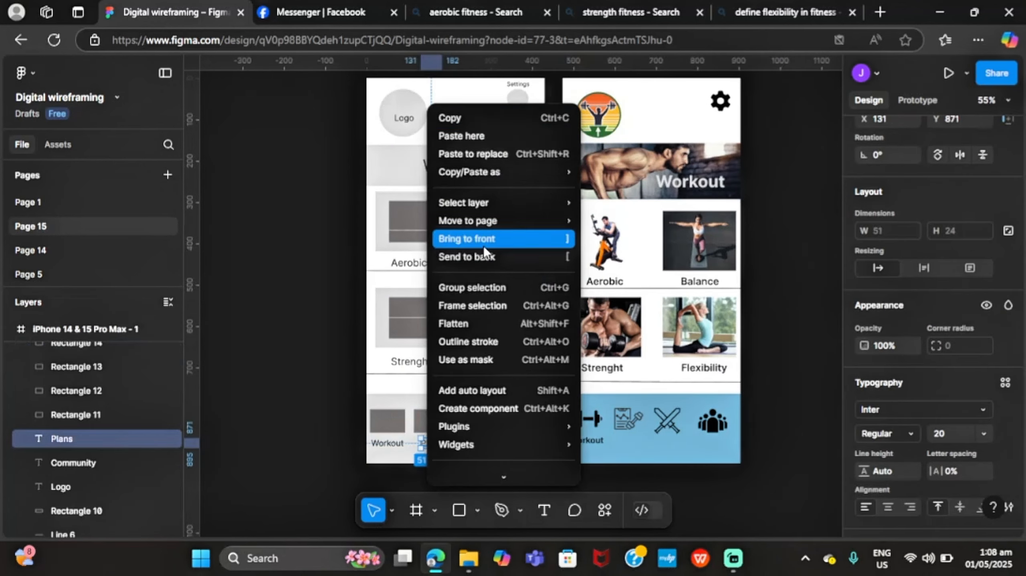
pyautogui.click(451, 121)
pyautogui.click(623, 439)
pyautogui.rightClick(627, 434)
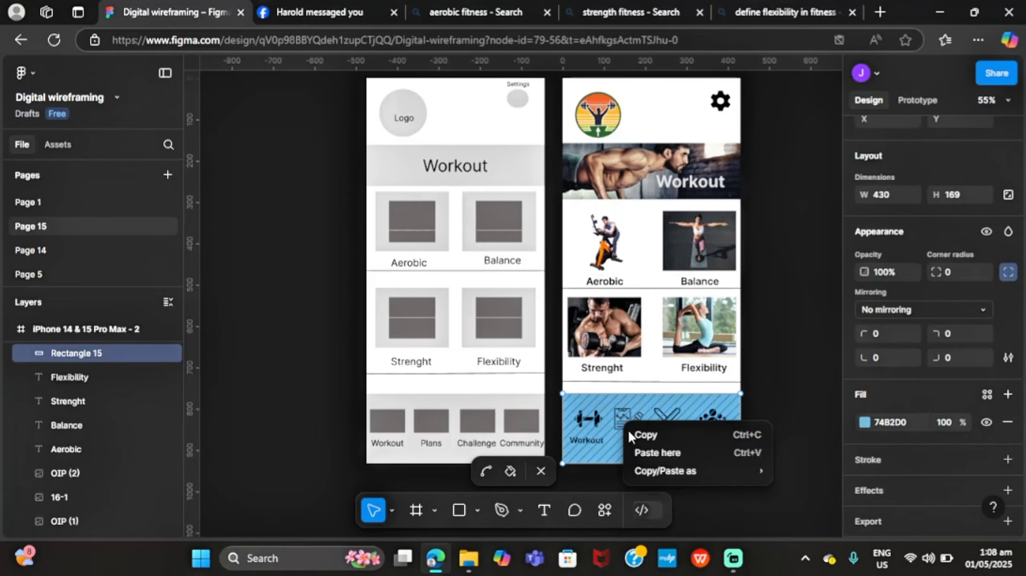
pyautogui.click(645, 452)
pyautogui.hotkey('ctrl', 'z')
pyautogui.hotkey('ctrl', 'z')
pyautogui.rightClick(616, 443)
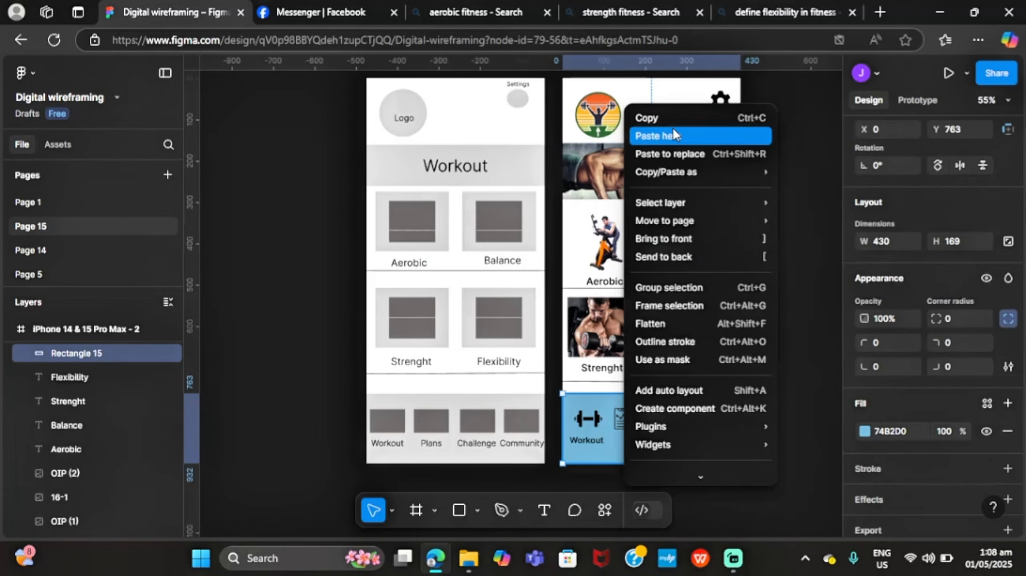
pyautogui.click(670, 132)
# Step: Set the copied "Plans" label to Semi Bold and align it under the plans icon, level with "Workout"
pyautogui.scroll(5, 625, 443)
pyautogui.scroll(-2, 905, 259)
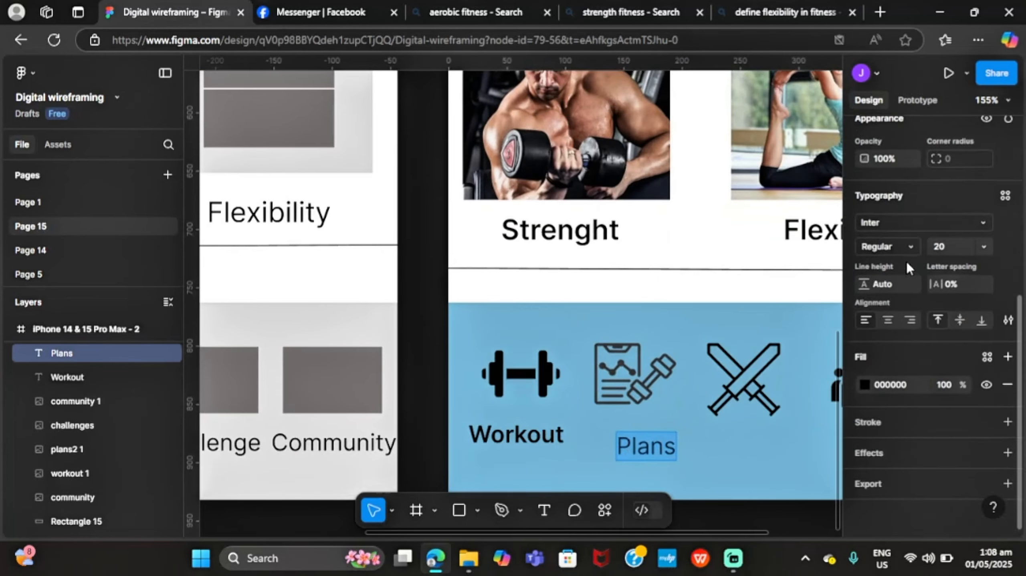
pyautogui.scroll(1, 906, 259)
pyautogui.click(907, 346)
pyautogui.click(865, 271)
pyautogui.click(707, 449)
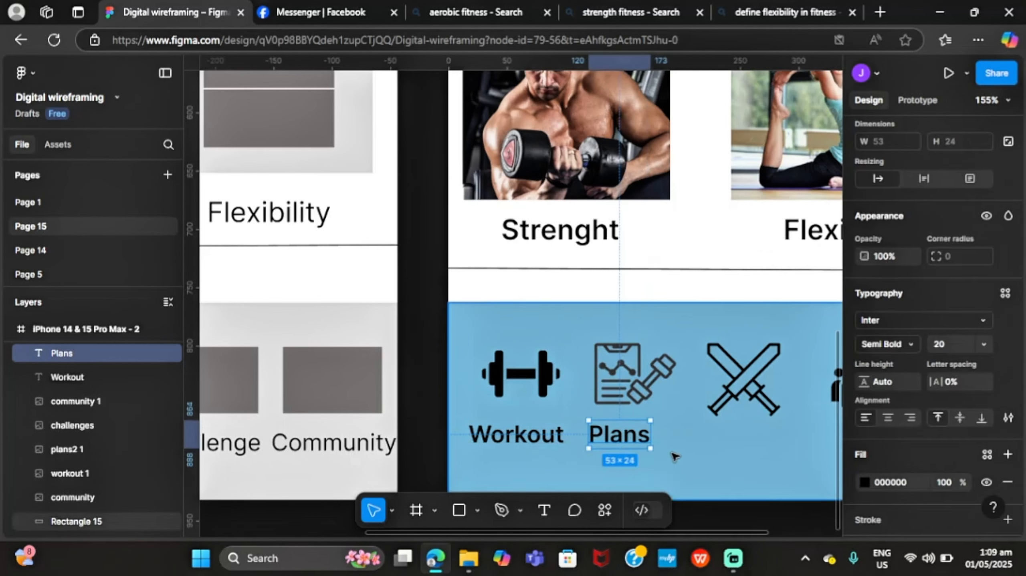
# Step: Copy the wireframe's "Challenge" label into the blue bar, set it to Semi Bold and place it under the swords icon
pyautogui.scroll(-3, 645, 450)
pyautogui.click(371, 447)
pyautogui.hotkey('ctrl', 'c')
pyautogui.rightClick(701, 444)
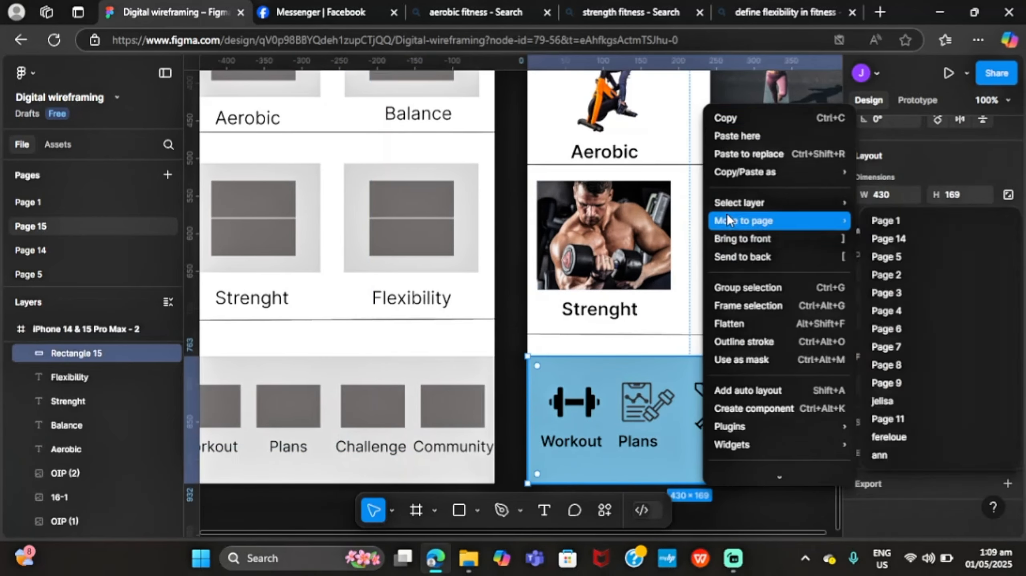
pyautogui.click(726, 135)
pyautogui.click(888, 397)
pyautogui.click(911, 219)
pyautogui.moveTo(735, 453); pyautogui.dragTo(714, 441)
# Step: Copy the wireframe's "Community" label into the blue bar, set it to Semi Bold and place it under the people icon
pyautogui.rightClick(426, 446)
pyautogui.click(464, 116)
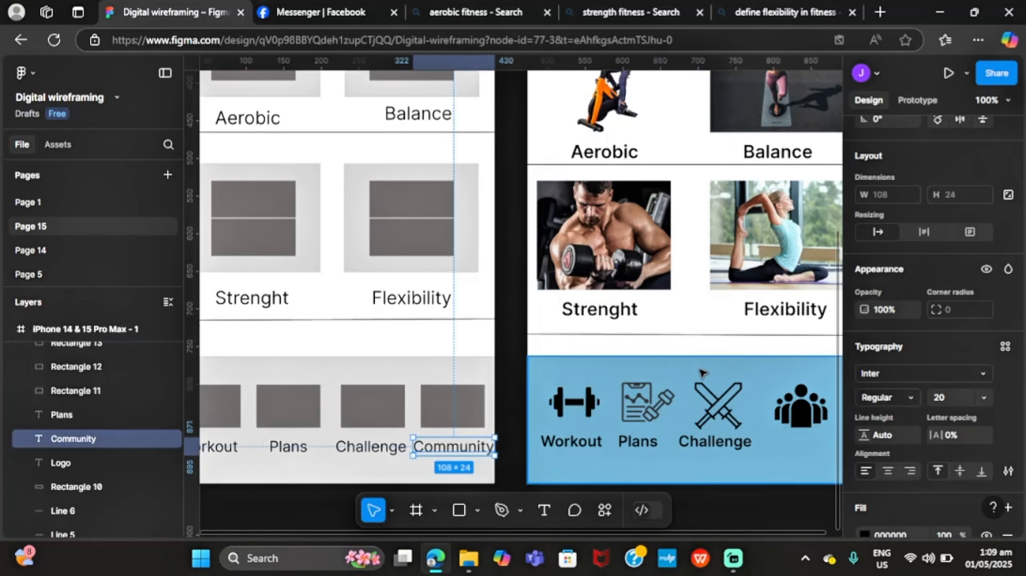
pyautogui.rightClick(788, 448)
pyautogui.click(823, 139)
pyautogui.click(904, 399)
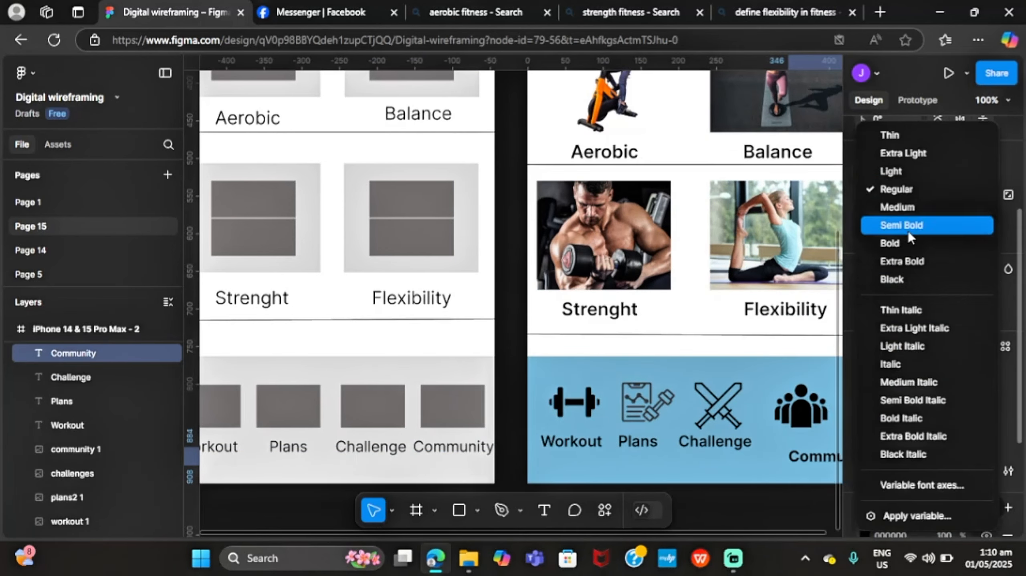
pyautogui.click(907, 225)
pyautogui.moveTo(818, 461); pyautogui.dragTo(791, 446)
# Step: Draw a rectangle about 430 × 157 covering the header area of the second frame
pyautogui.scroll(-5, 762, 465)
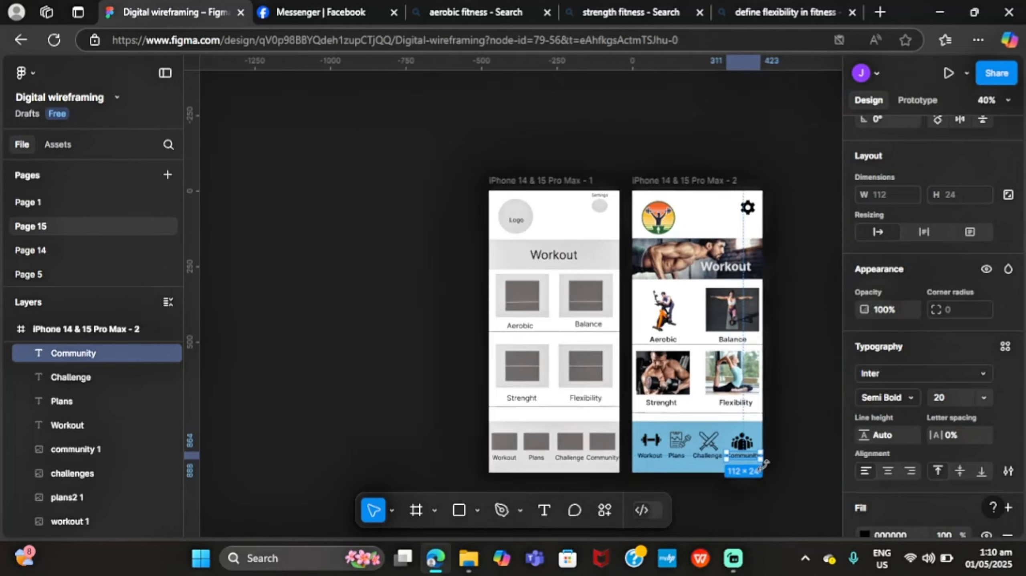
pyautogui.scroll(2, 763, 465)
pyautogui.click(699, 153)
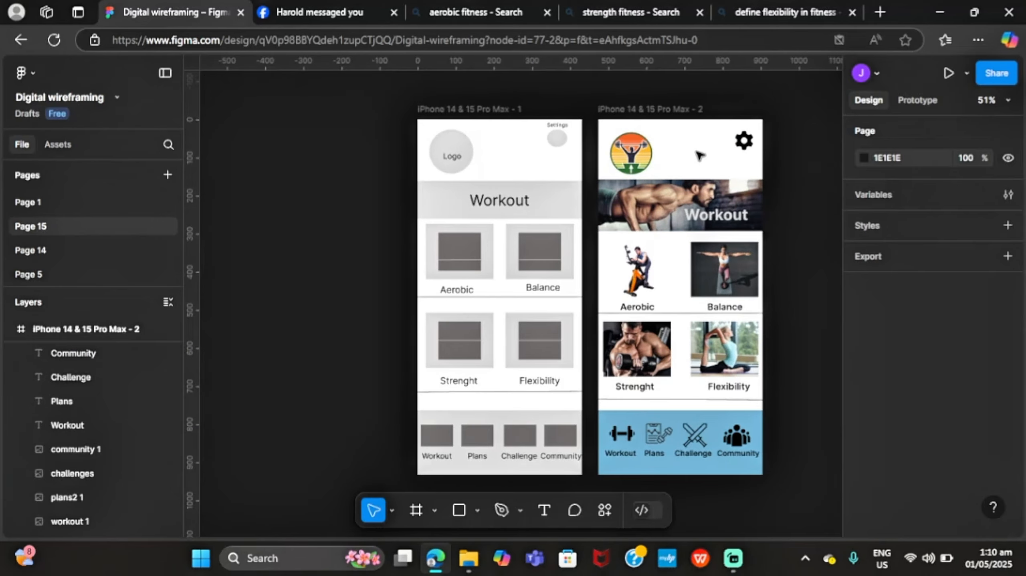
pyautogui.click(459, 510)
pyautogui.moveTo(598, 120); pyautogui.dragTo(762, 178)
# Step: Try to send the new header rectangle behind the gear and logo by moving it down the layer order
pyautogui.scroll(-5, 141, 460)
pyautogui.click(114, 440)
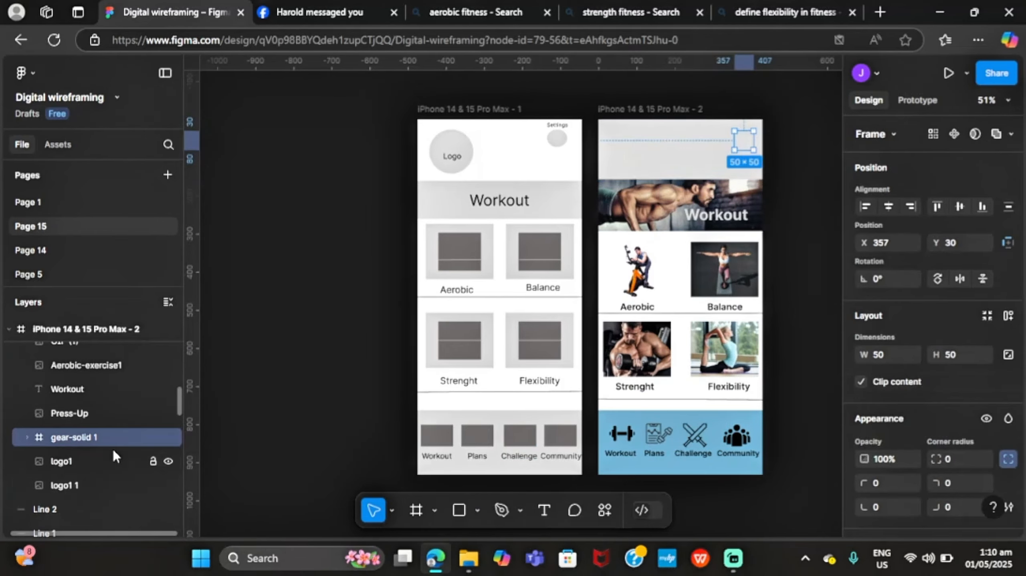
pyautogui.click(111, 462)
pyautogui.scroll(7, 109, 452)
pyautogui.moveTo(112, 401)
pyautogui.mouseDown()
pyautogui.moveTo(89, 574)
pyautogui.moveTo(101, 396)
pyautogui.mouseUp()
# Step: Fill the header rectangle with the navigation bar's blue, 74B2D0, by sampling it with the eyedropper
pyautogui.scroll(-4, 879, 403)
pyautogui.click(864, 386)
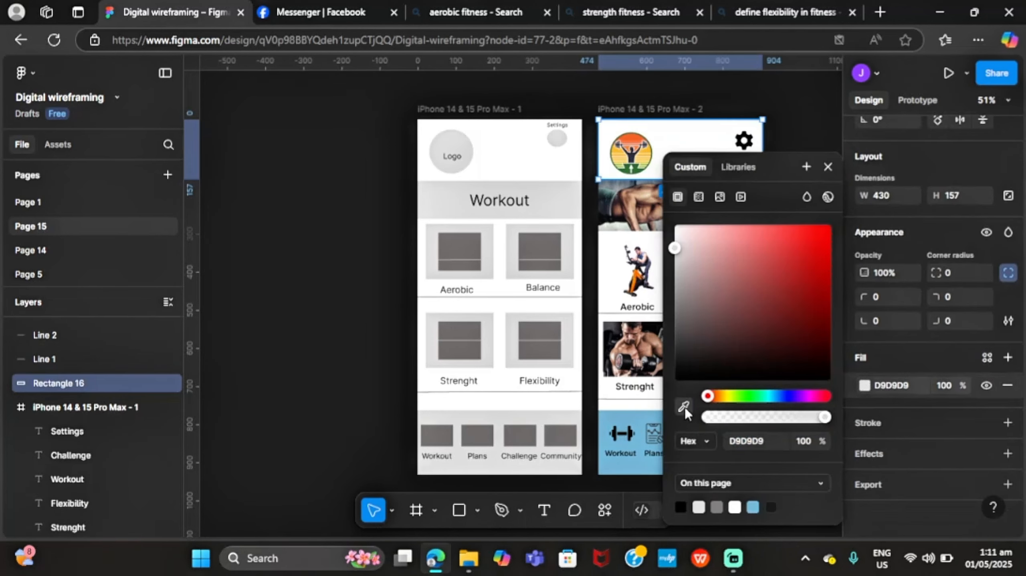
pyautogui.click(684, 406)
pyautogui.click(633, 421)
pyautogui.click(828, 168)
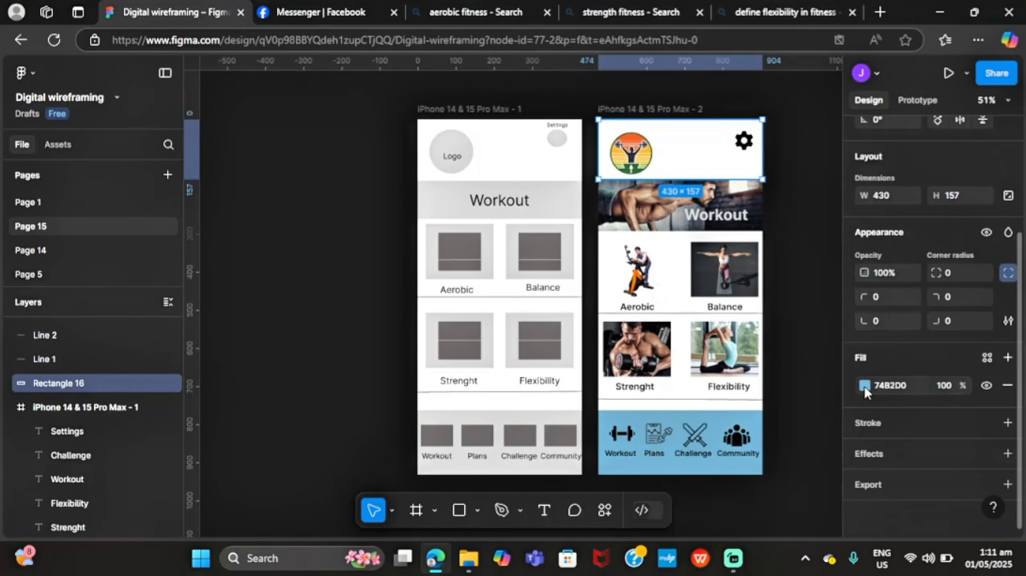
pyautogui.click(864, 386)
pyautogui.click(684, 406)
pyautogui.click(645, 422)
pyautogui.click(711, 152)
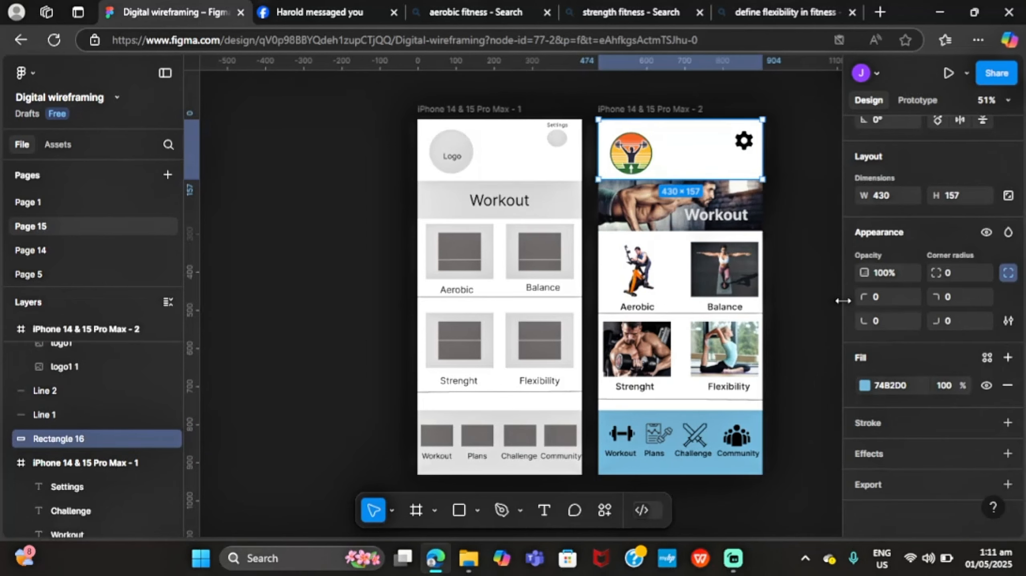
# Step: Try reordering the blue header rectangle among the layers, and delete it from the design
pyautogui.moveTo(624, 149)
pyautogui.mouseDown()
pyautogui.moveTo(586, 150)
pyautogui.moveTo(688, 109)
pyautogui.moveTo(622, 148)
pyautogui.mouseUp()
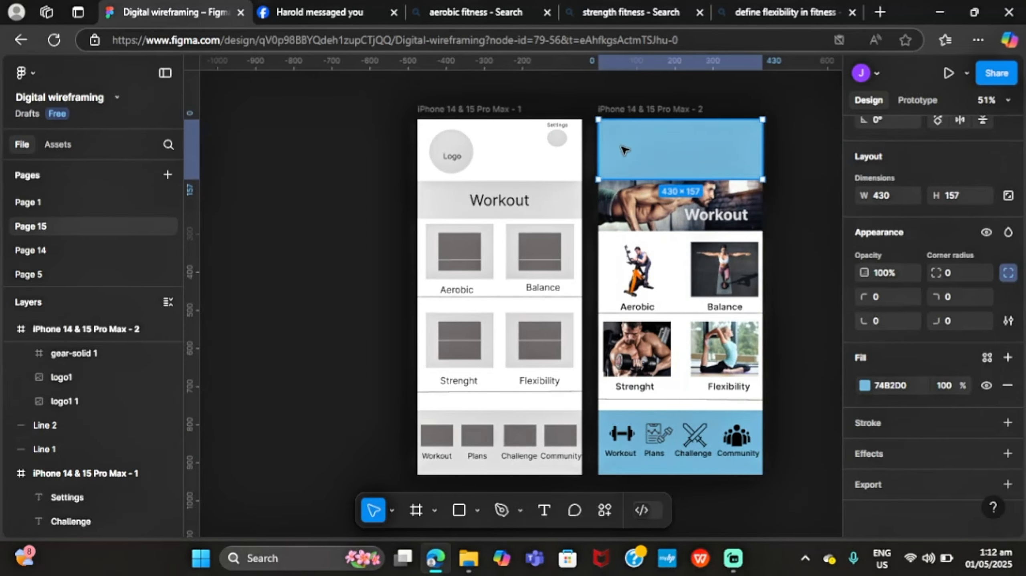
pyautogui.moveTo(96, 450)
pyautogui.mouseDown()
pyautogui.moveTo(79, 542)
pyautogui.moveTo(85, 445)
pyautogui.mouseUp()
pyautogui.moveTo(678, 155); pyautogui.dragTo(512, 183)
pyautogui.press('Delete')
# Step: Move the logo and the gear icon out of the second frame's header onto the wireframe frame
pyautogui.moveTo(631, 154); pyautogui.dragTo(515, 143)
pyautogui.moveTo(743, 141); pyautogui.dragTo(530, 196)
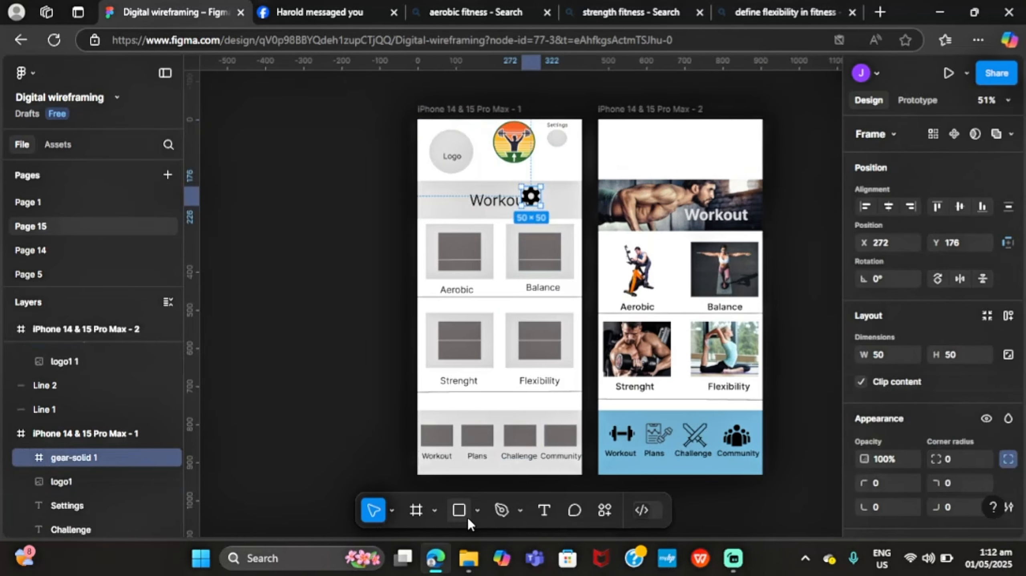
# Step: Draw a 430 × 157 rectangle across the top of the second frame as its header background
pyautogui.click(637, 144)
pyautogui.moveTo(637, 163); pyautogui.dragTo(767, 167)
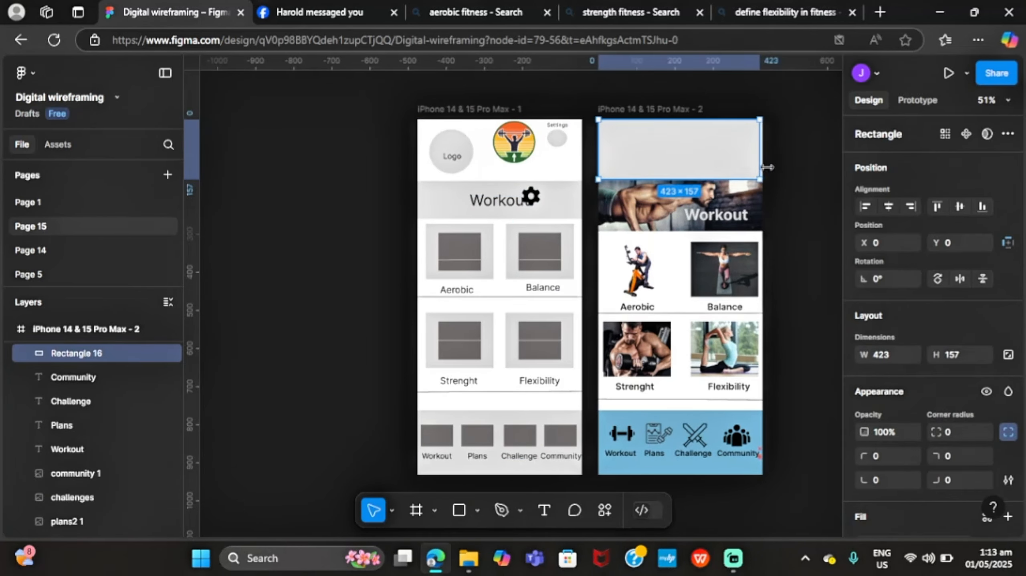
pyautogui.moveTo(517, 134); pyautogui.dragTo(560, 146)
pyautogui.click(652, 160)
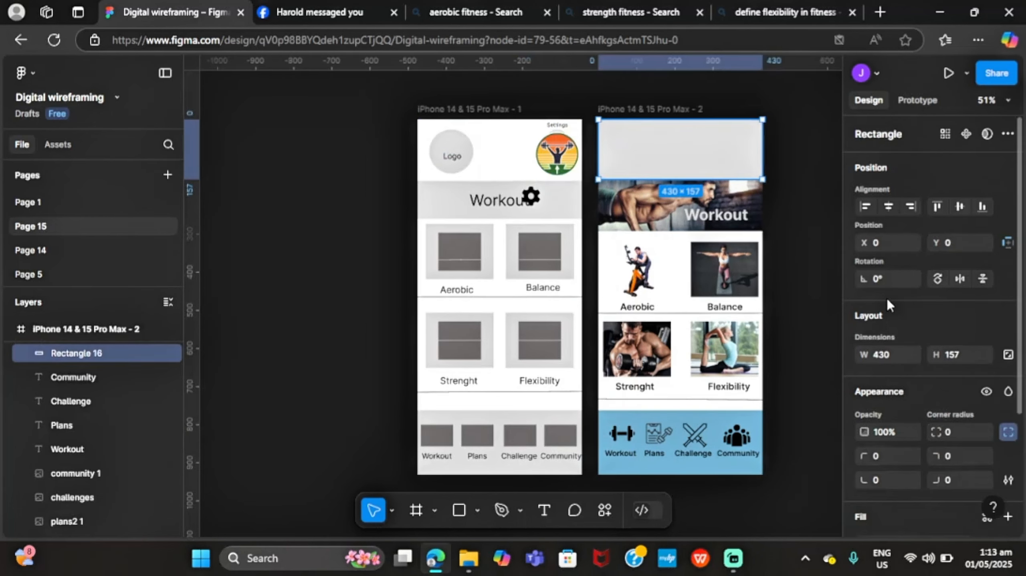
# Step: Fill the second frame's header rectangle with a solid dark grey
pyautogui.scroll(-3, 886, 300)
pyautogui.click(865, 385)
pyautogui.moveTo(777, 242); pyautogui.dragTo(690, 258)
pyautogui.click(680, 507)
pyautogui.moveTo(688, 341); pyautogui.dragTo(680, 321)
pyautogui.click(678, 342)
pyautogui.click(828, 167)
# Step: Place the logo at the header's left end and the gear icon in its upper-right corner, at about X 367, Y 17
pyautogui.moveTo(557, 154); pyautogui.dragTo(627, 148)
pyautogui.moveTo(531, 197); pyautogui.dragTo(750, 150)
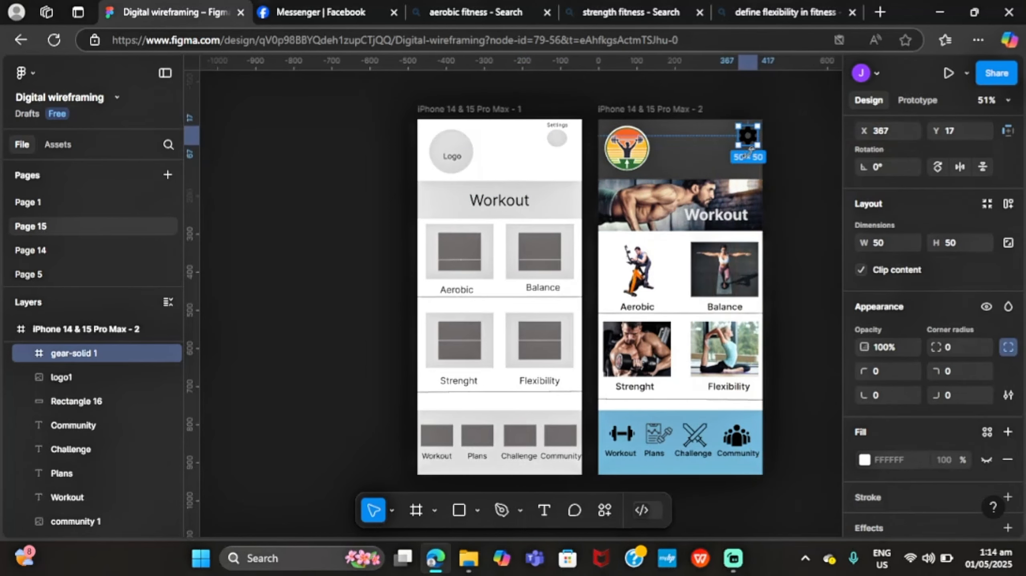
# Step: Recolour the header's gear icon from its selection colours to white
pyautogui.click(865, 459)
pyautogui.click(827, 166)
pyautogui.scroll(-4, 865, 419)
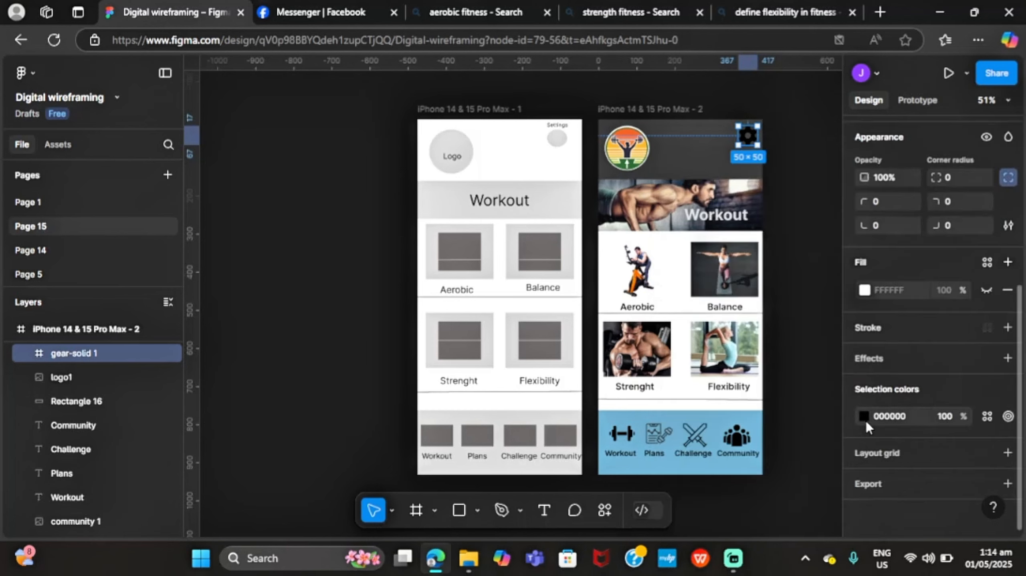
pyautogui.click(864, 416)
pyautogui.click(711, 507)
pyautogui.click(828, 167)
# Step: Clear the selection and launch the prototype preview of the workout screen
pyautogui.click(783, 141)
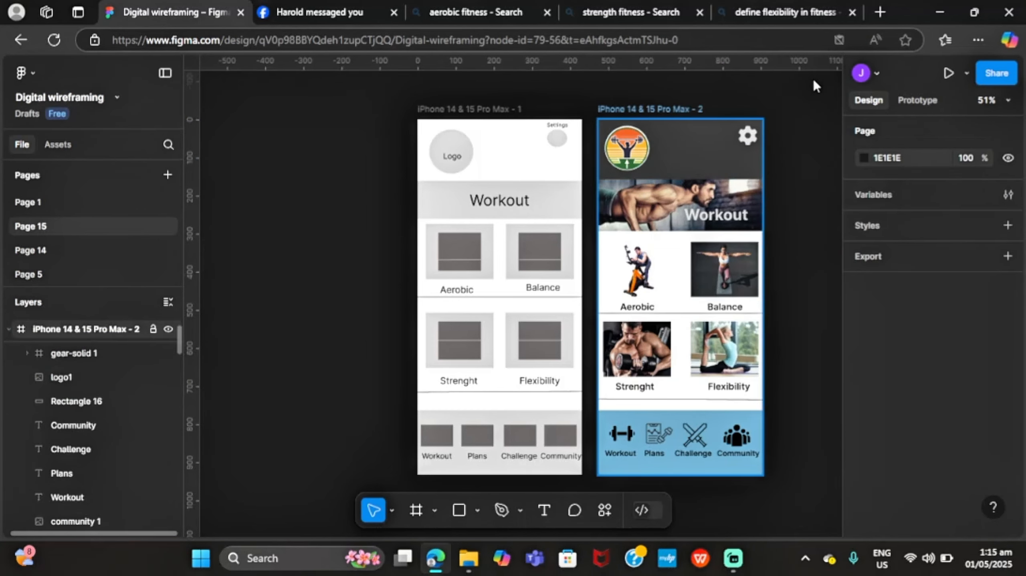
pyautogui.click(950, 73)
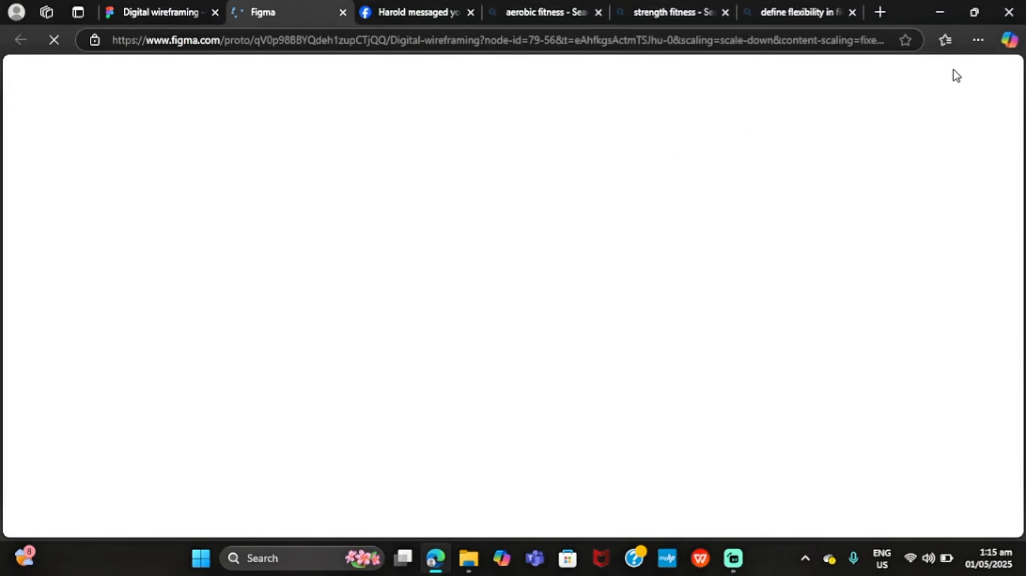